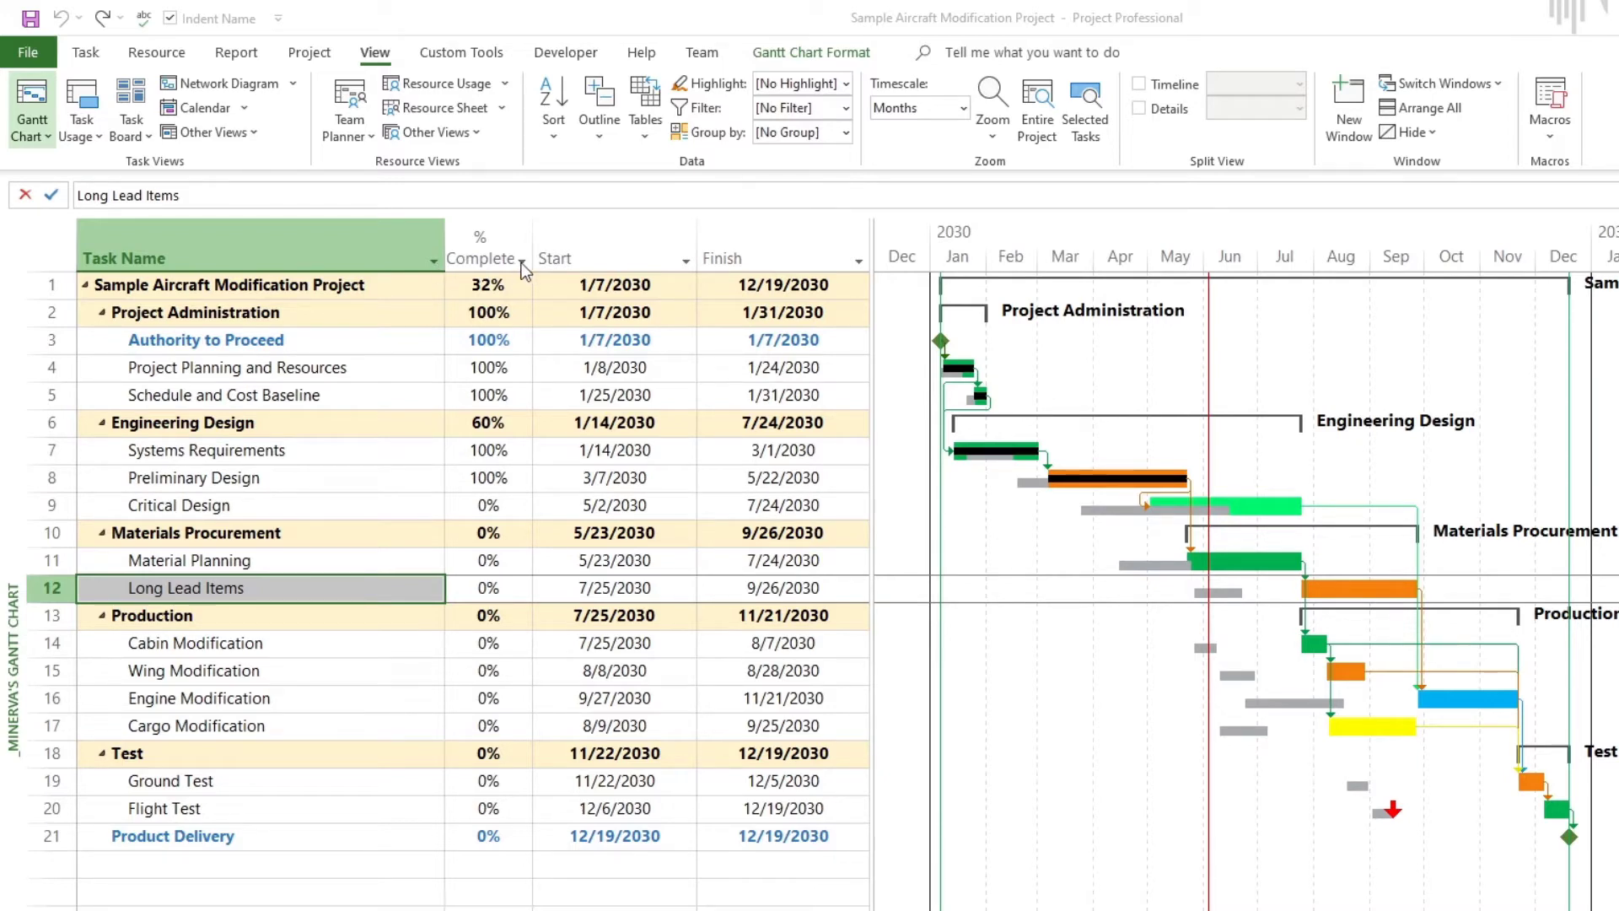
# Step: Turn off the AutoFilter display so the task table's column headers carry no filter arrows
pyautogui.click(435, 262)
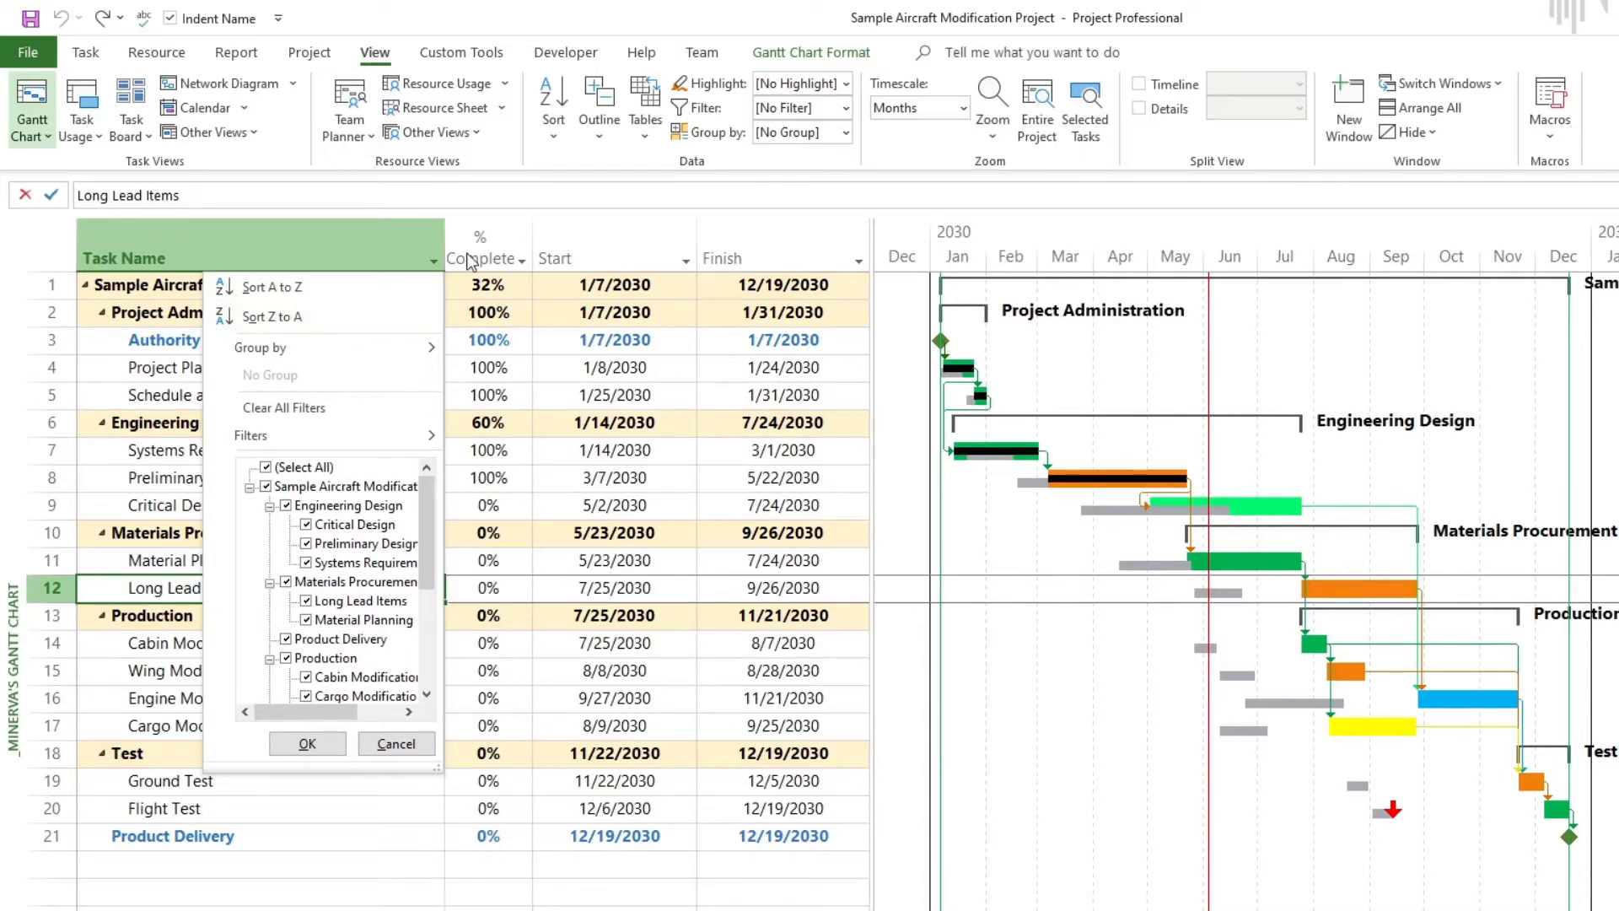
pyautogui.click(430, 259)
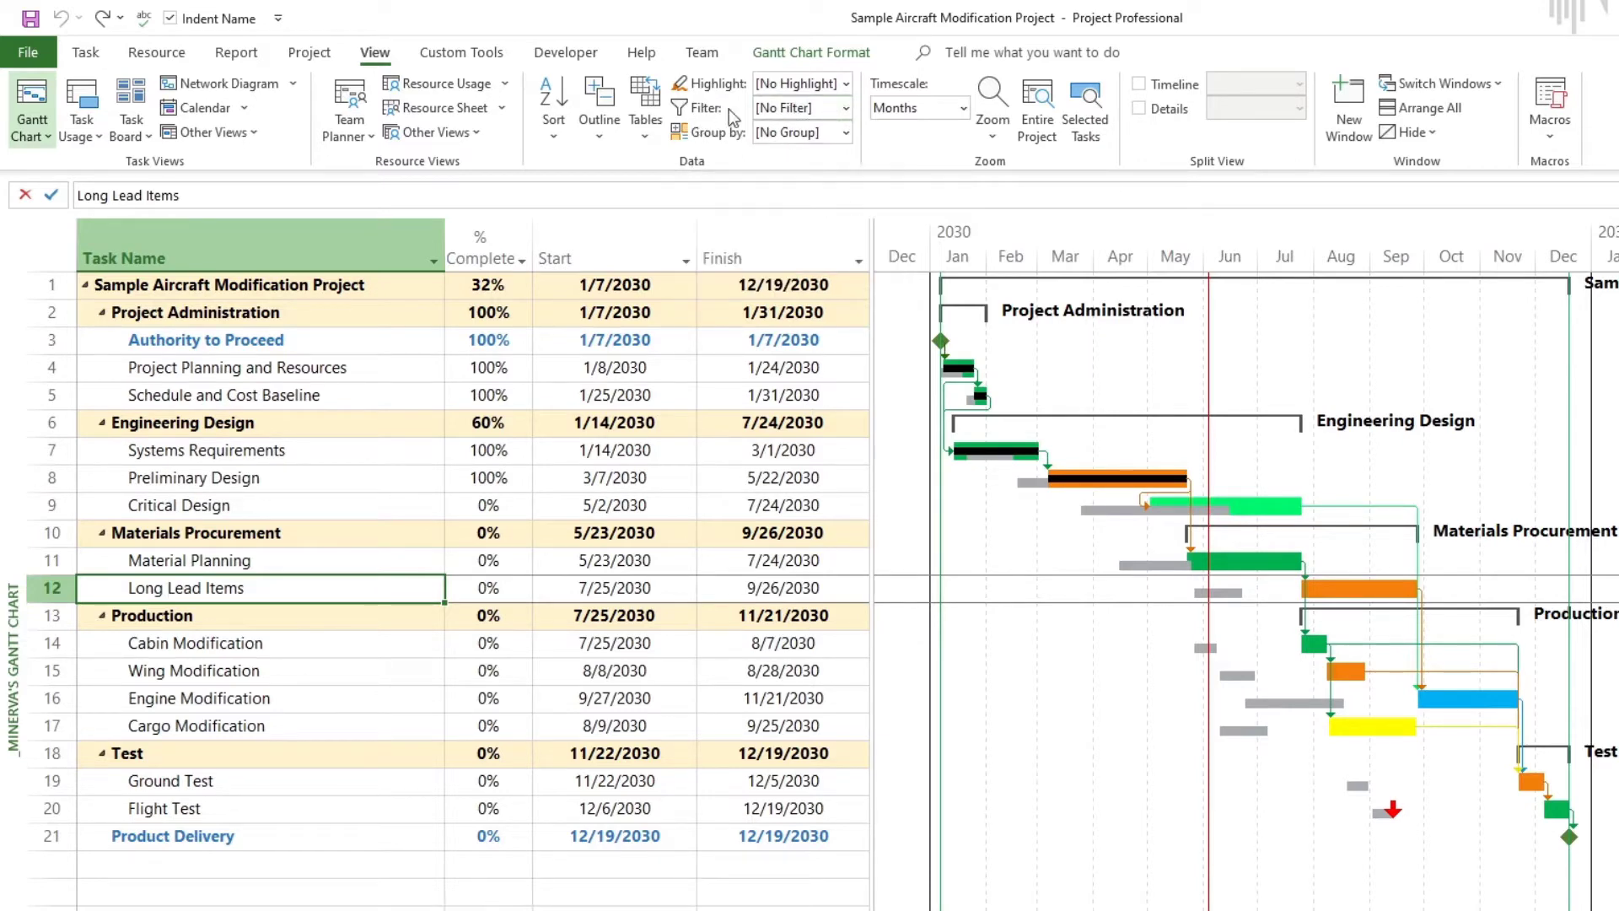
pyautogui.click(845, 110)
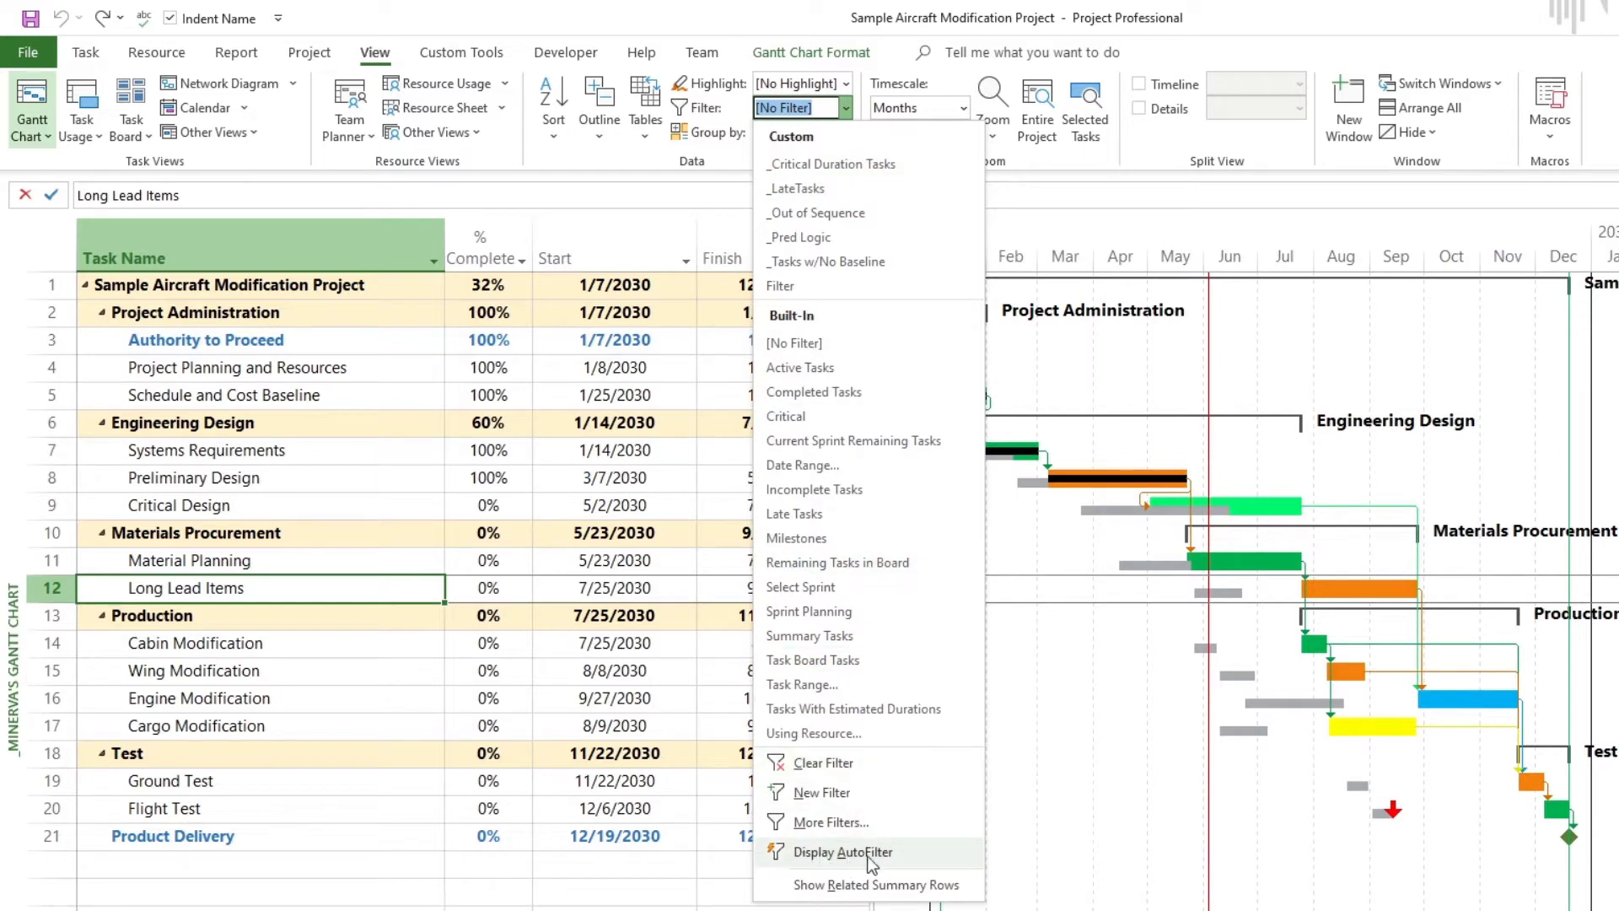
pyautogui.click(913, 853)
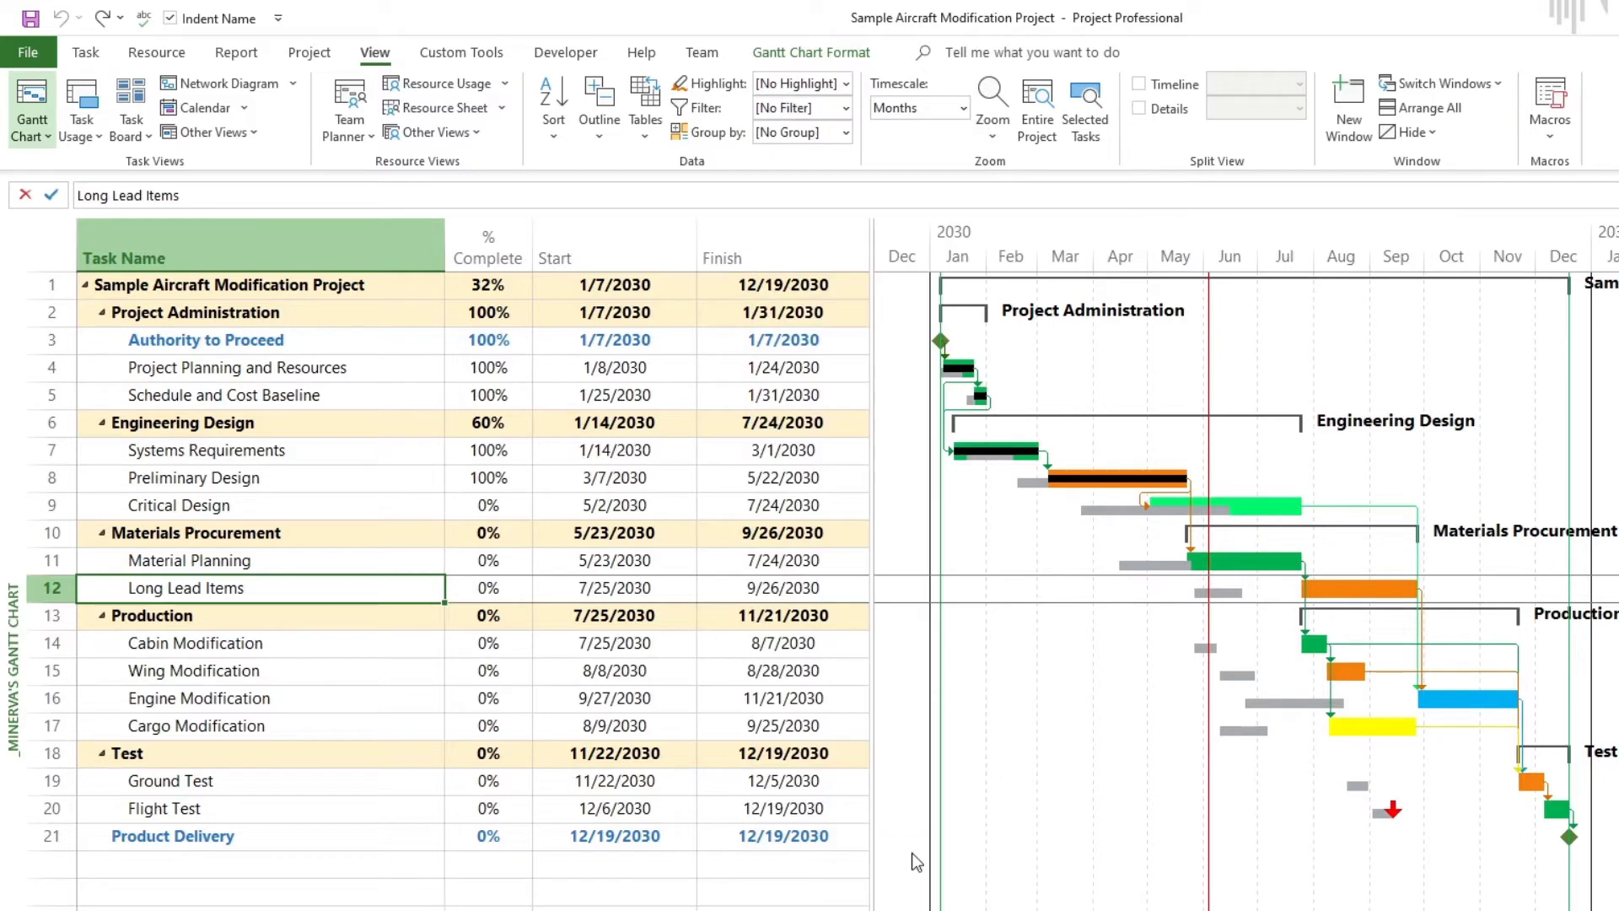
pyautogui.click(687, 259)
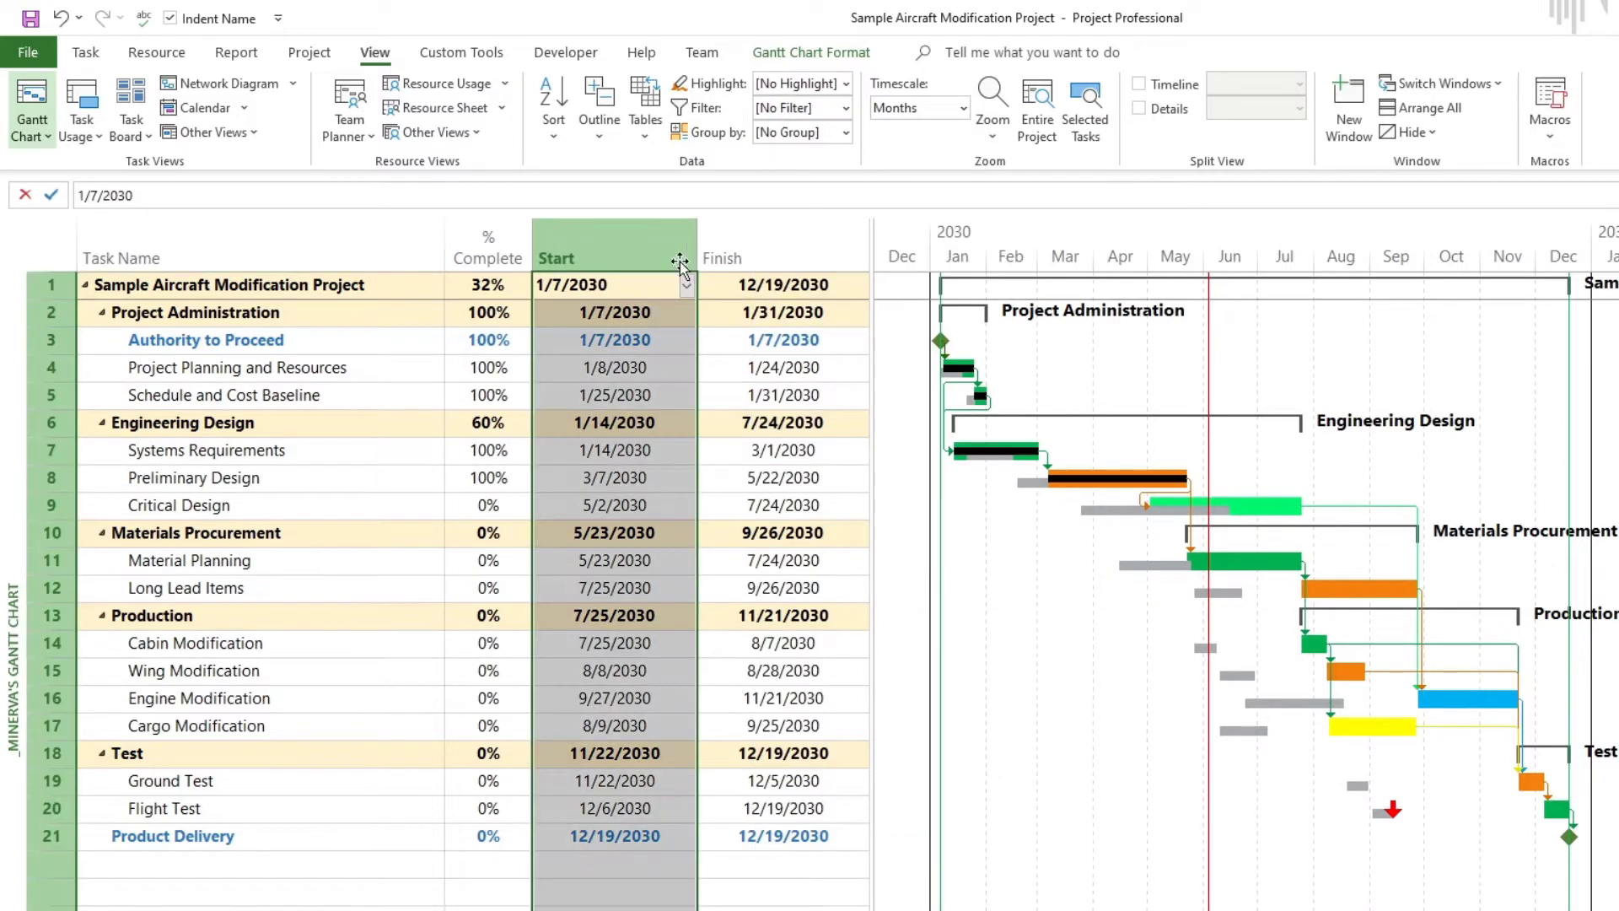
pyautogui.moveTo(680, 262); pyautogui.dragTo(628, 266)
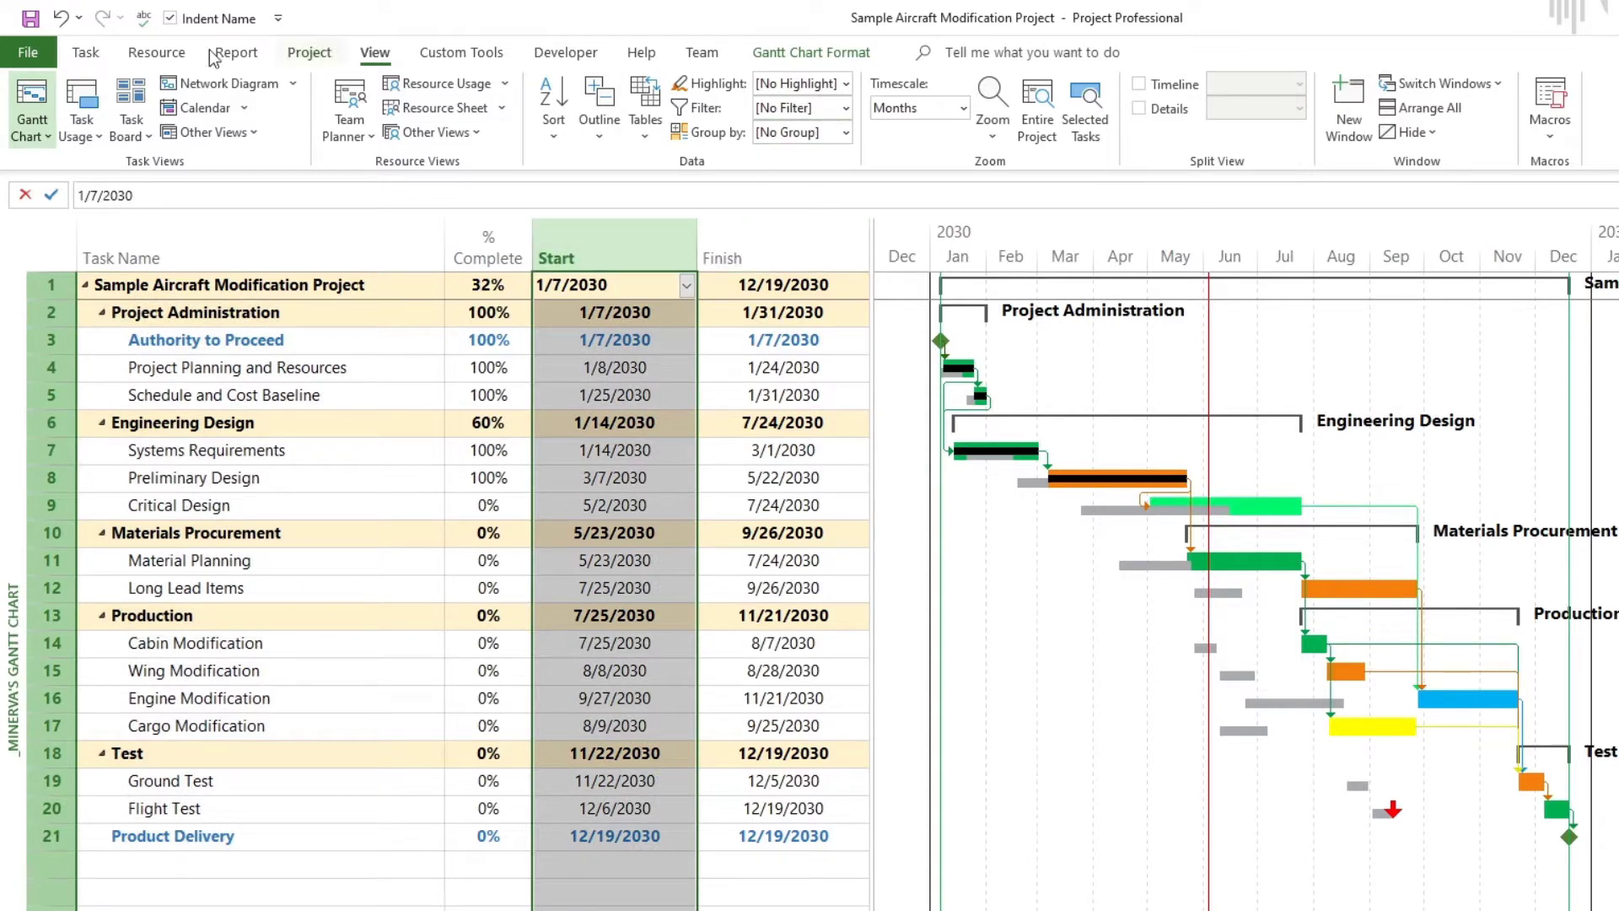
# Step: Turn the AutoFilter display back on and sort the Task Name column from A to Z
pyautogui.click(846, 108)
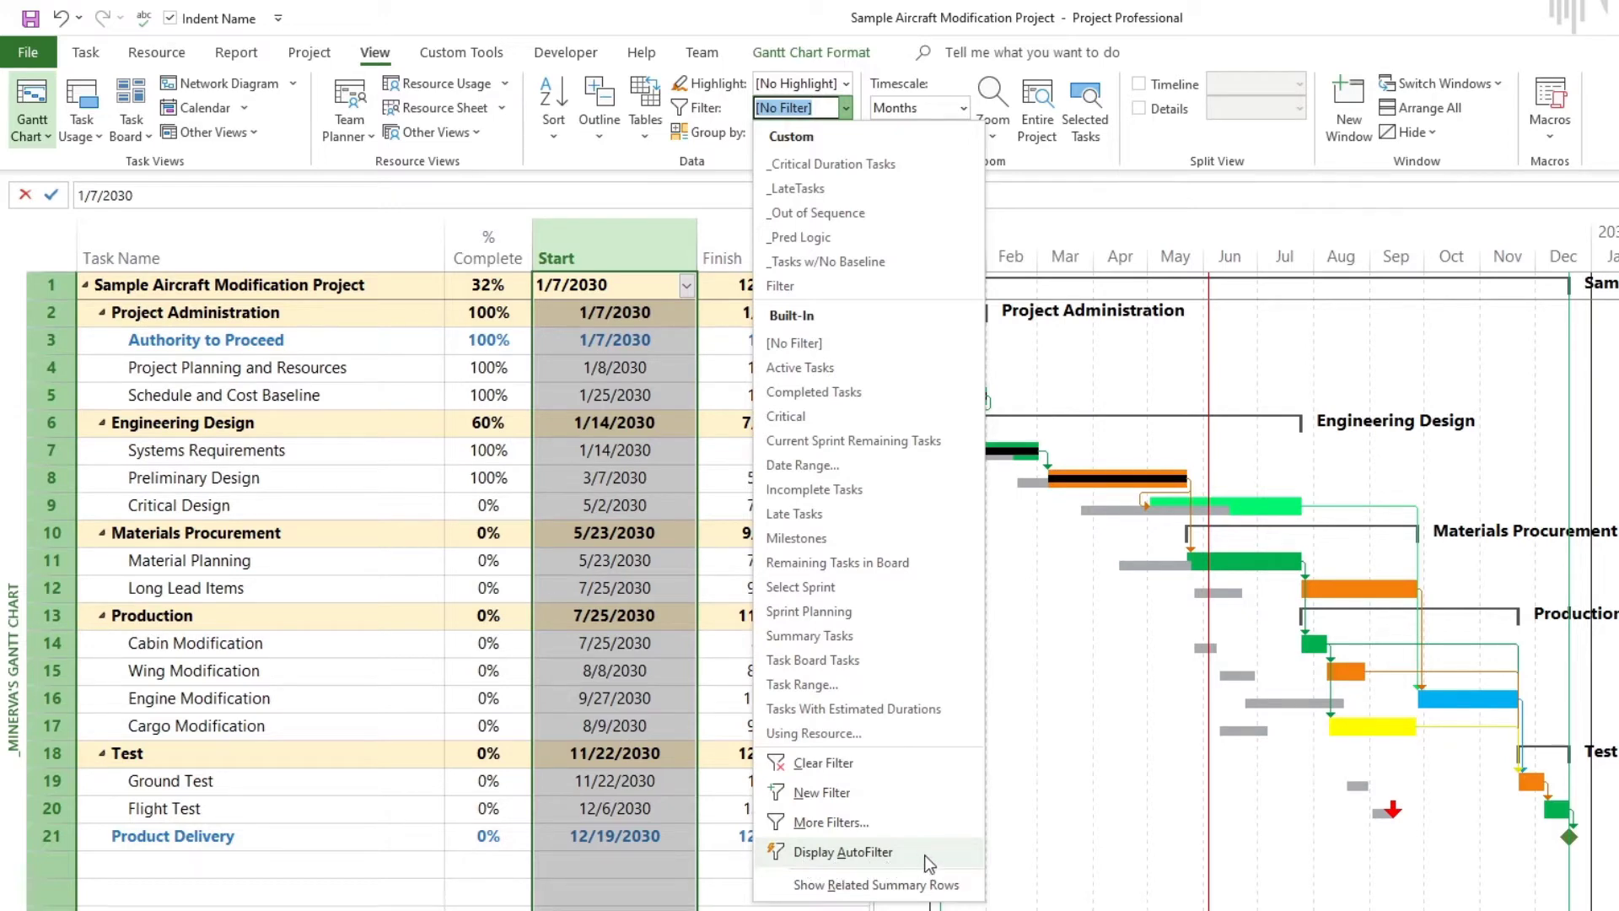
pyautogui.click(843, 852)
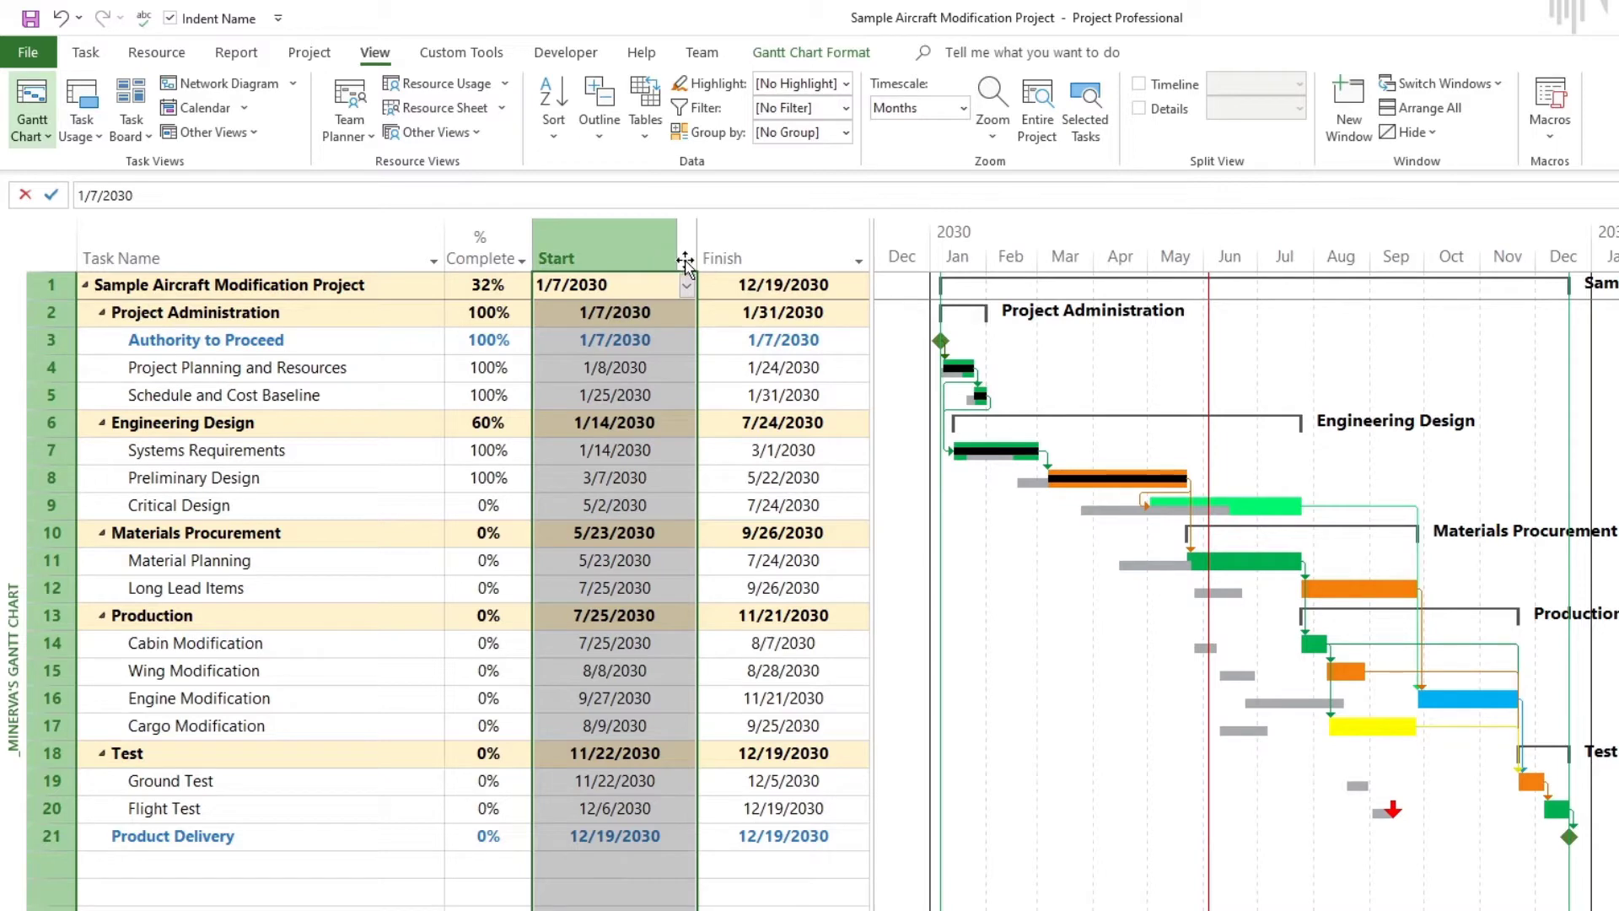
pyautogui.click(434, 262)
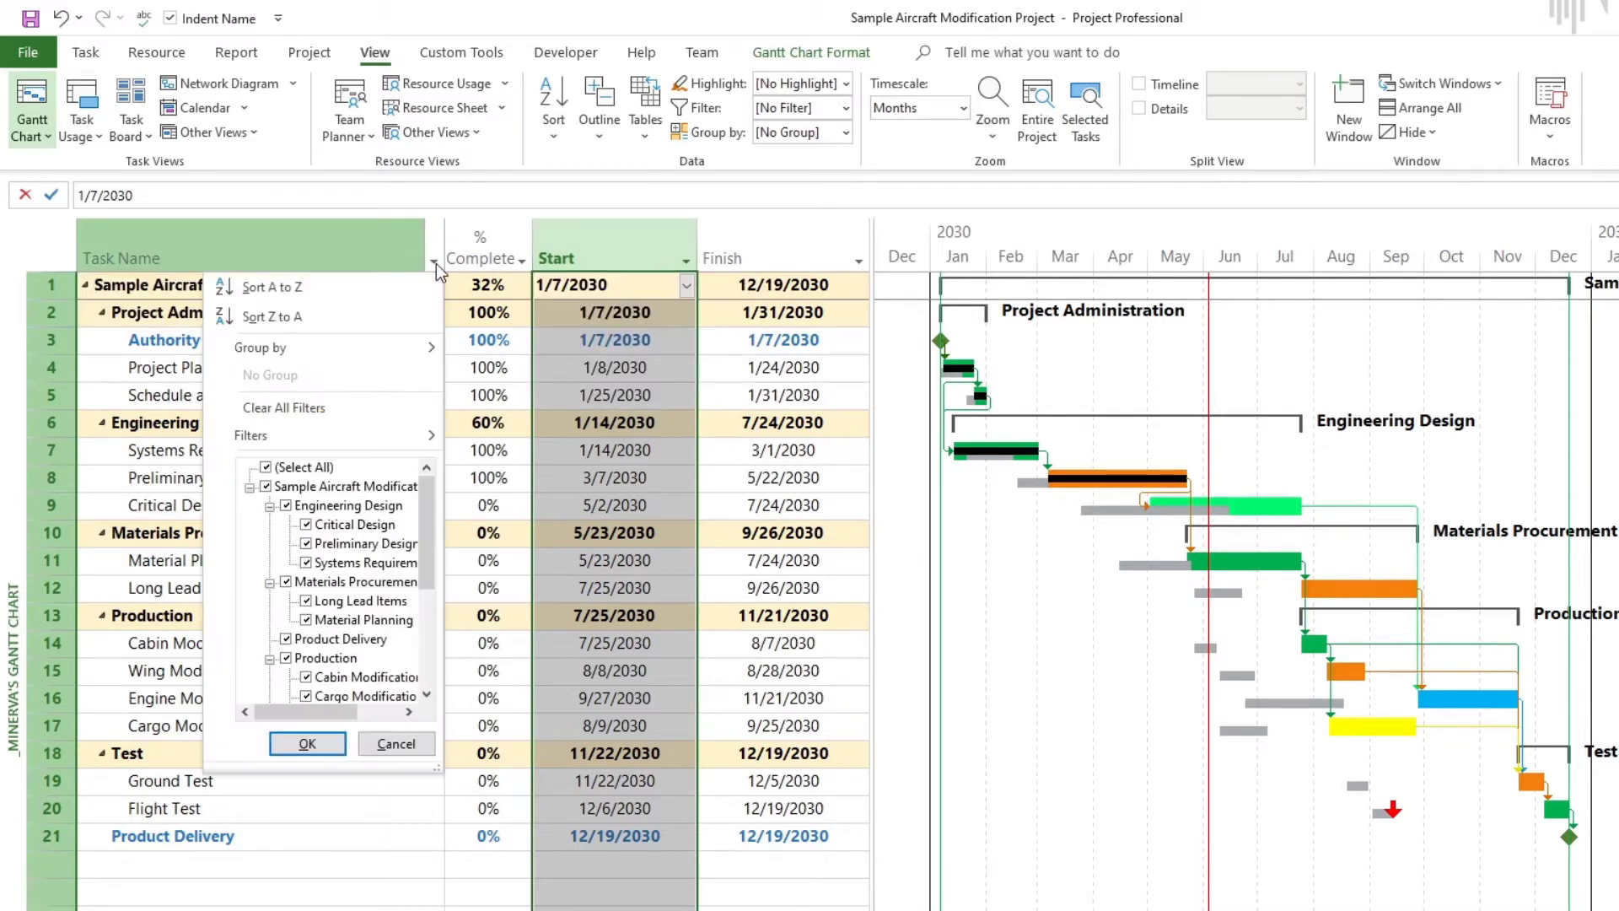
pyautogui.click(300, 292)
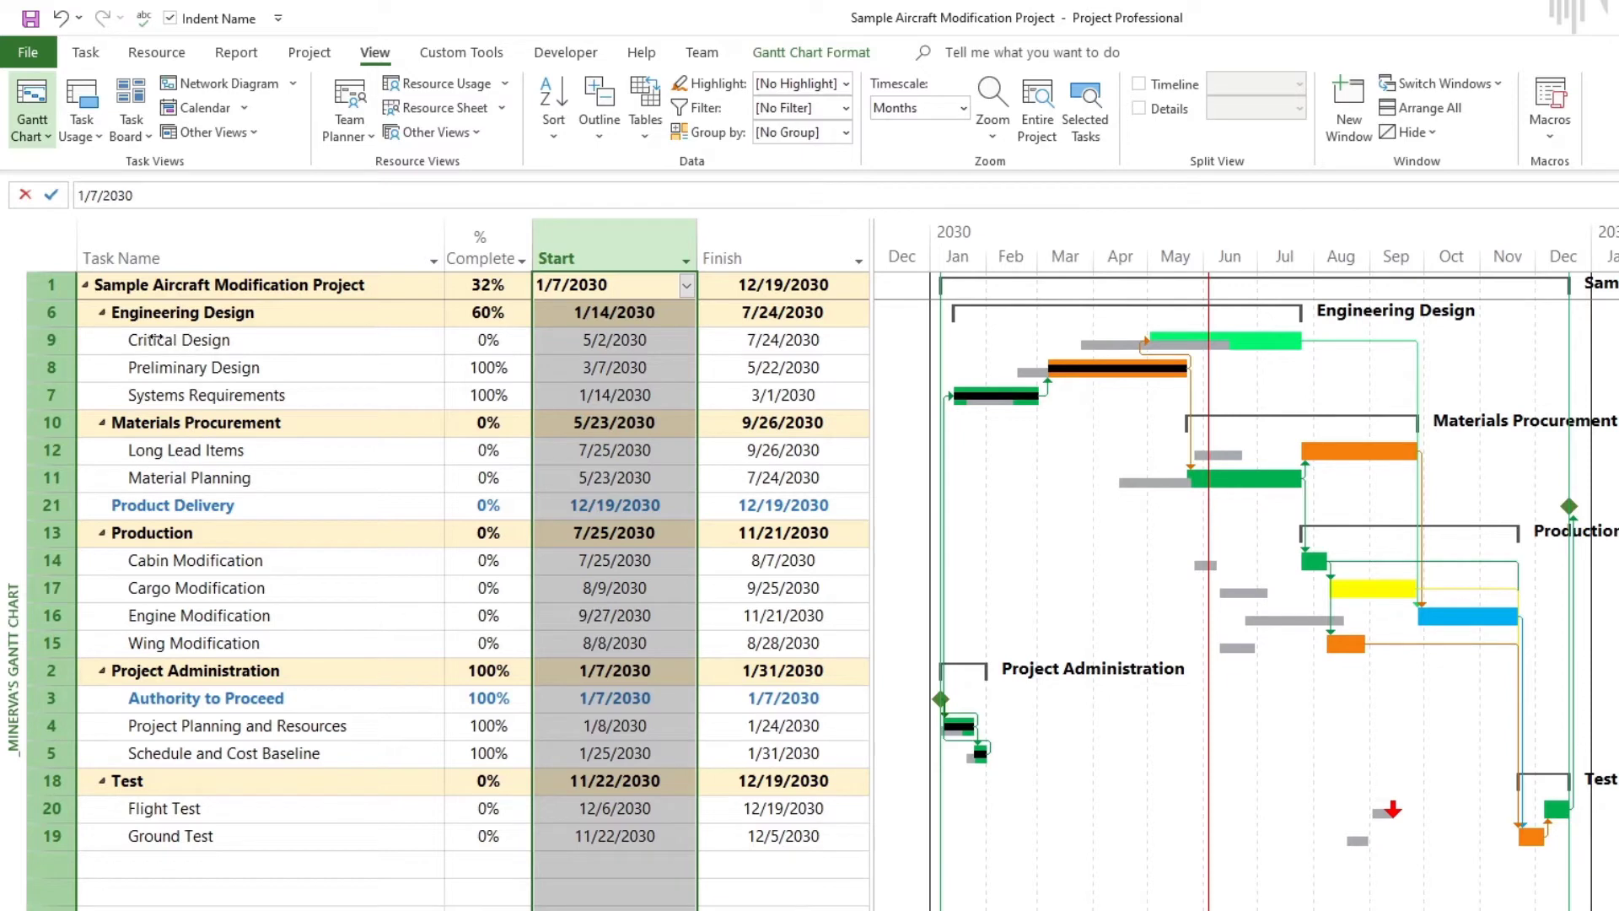
# Step: Insert an Outline Level column before Task Name and narrow it to fit its values
pyautogui.click(153, 240)
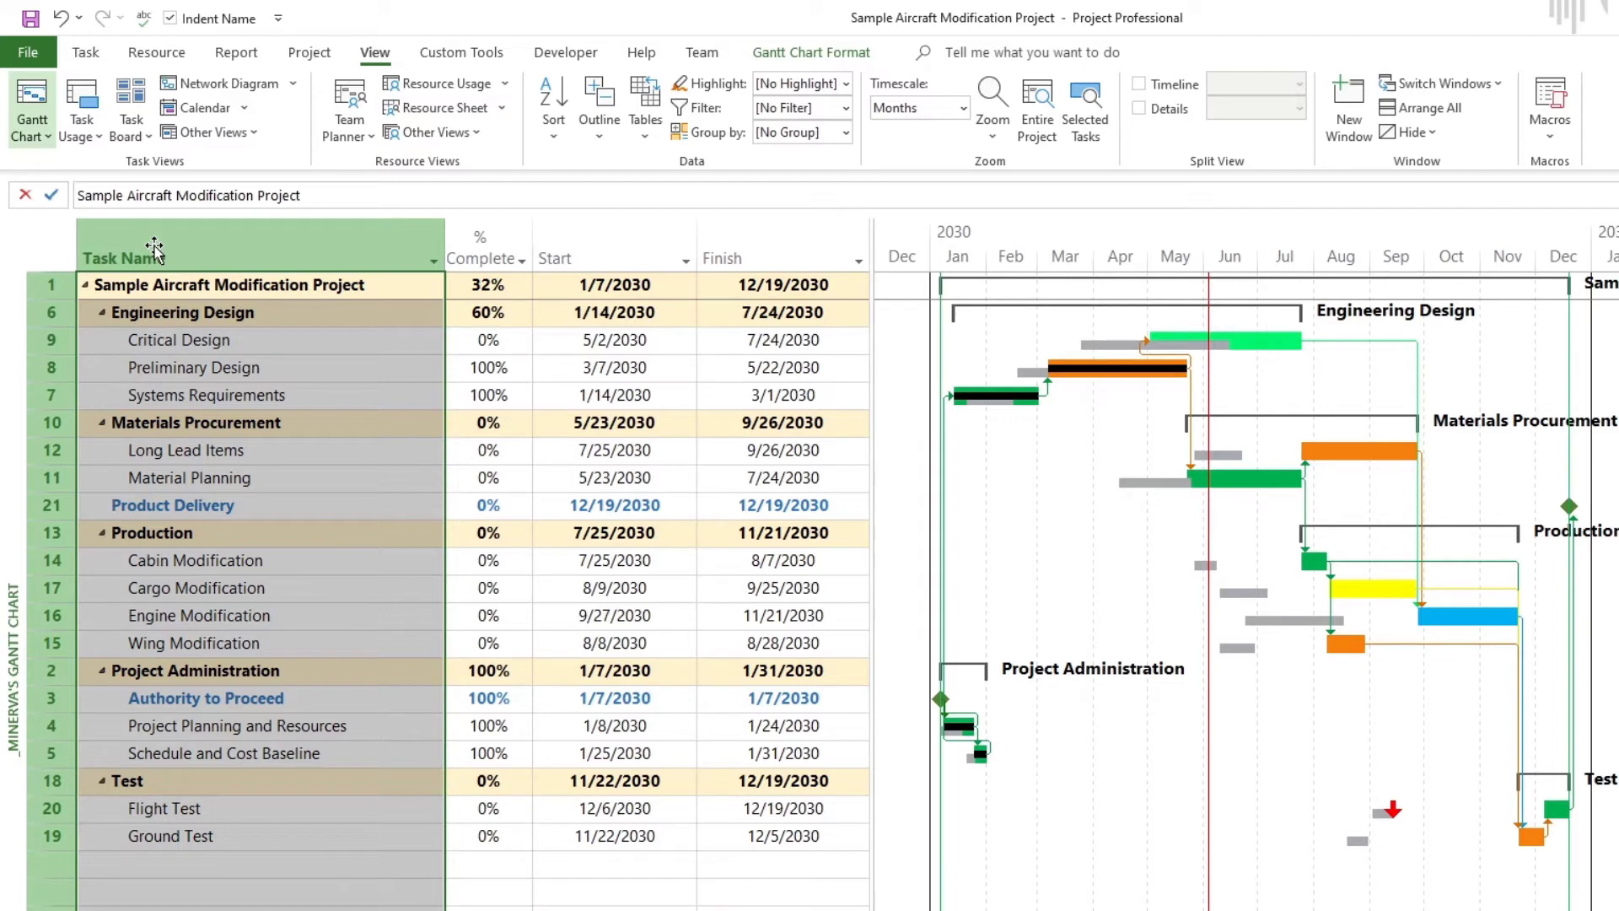
pyautogui.rightClick(153, 247)
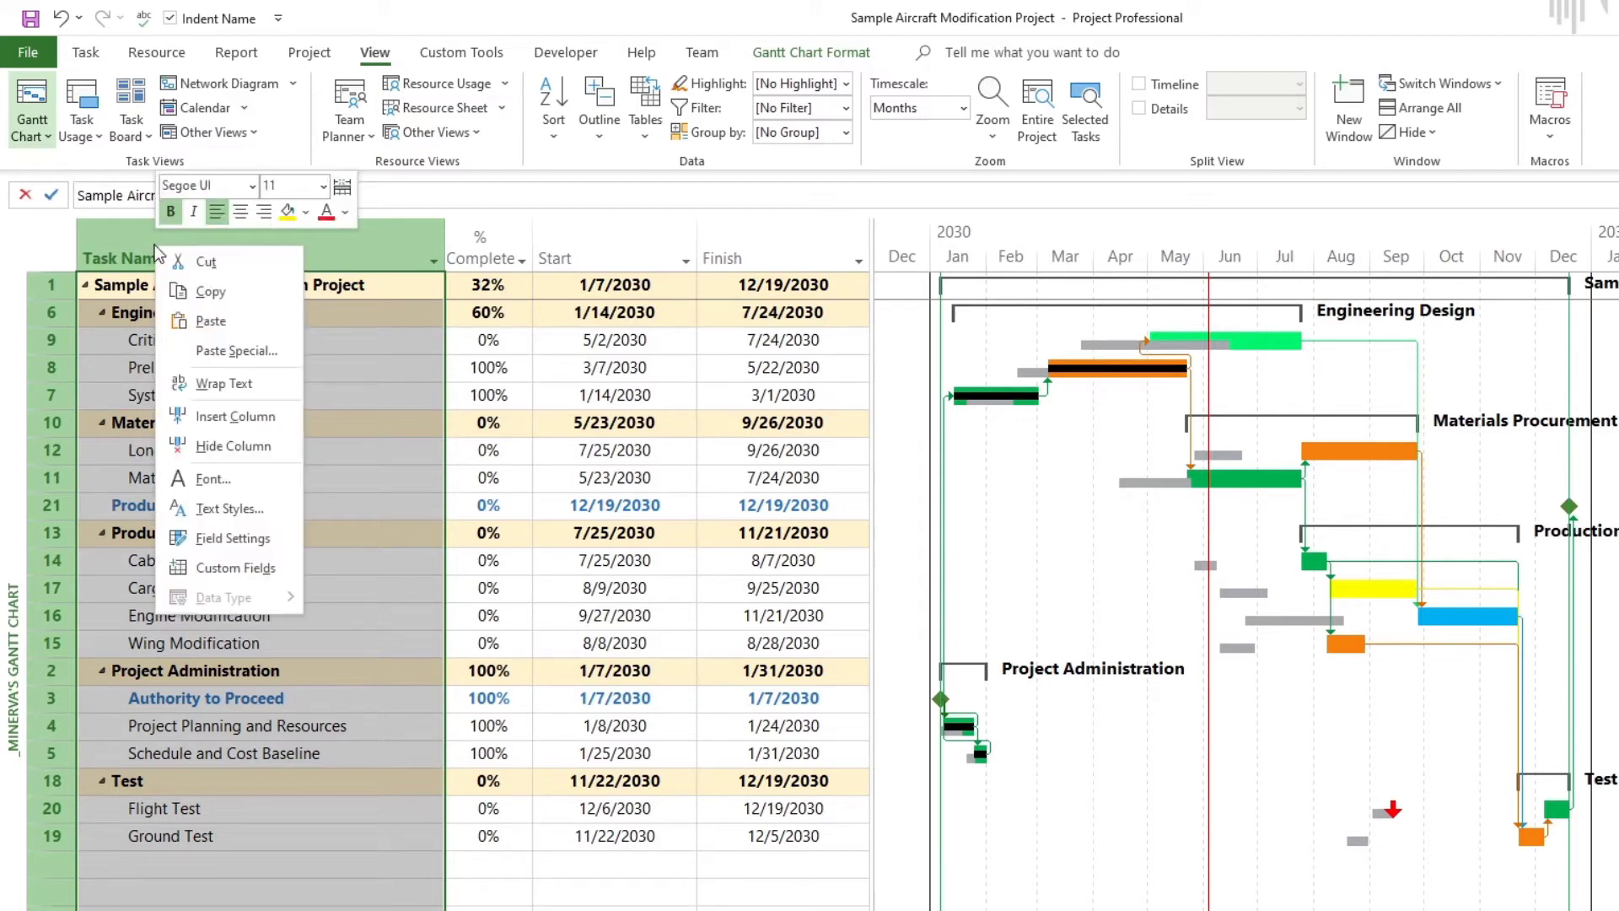
pyautogui.click(233, 422)
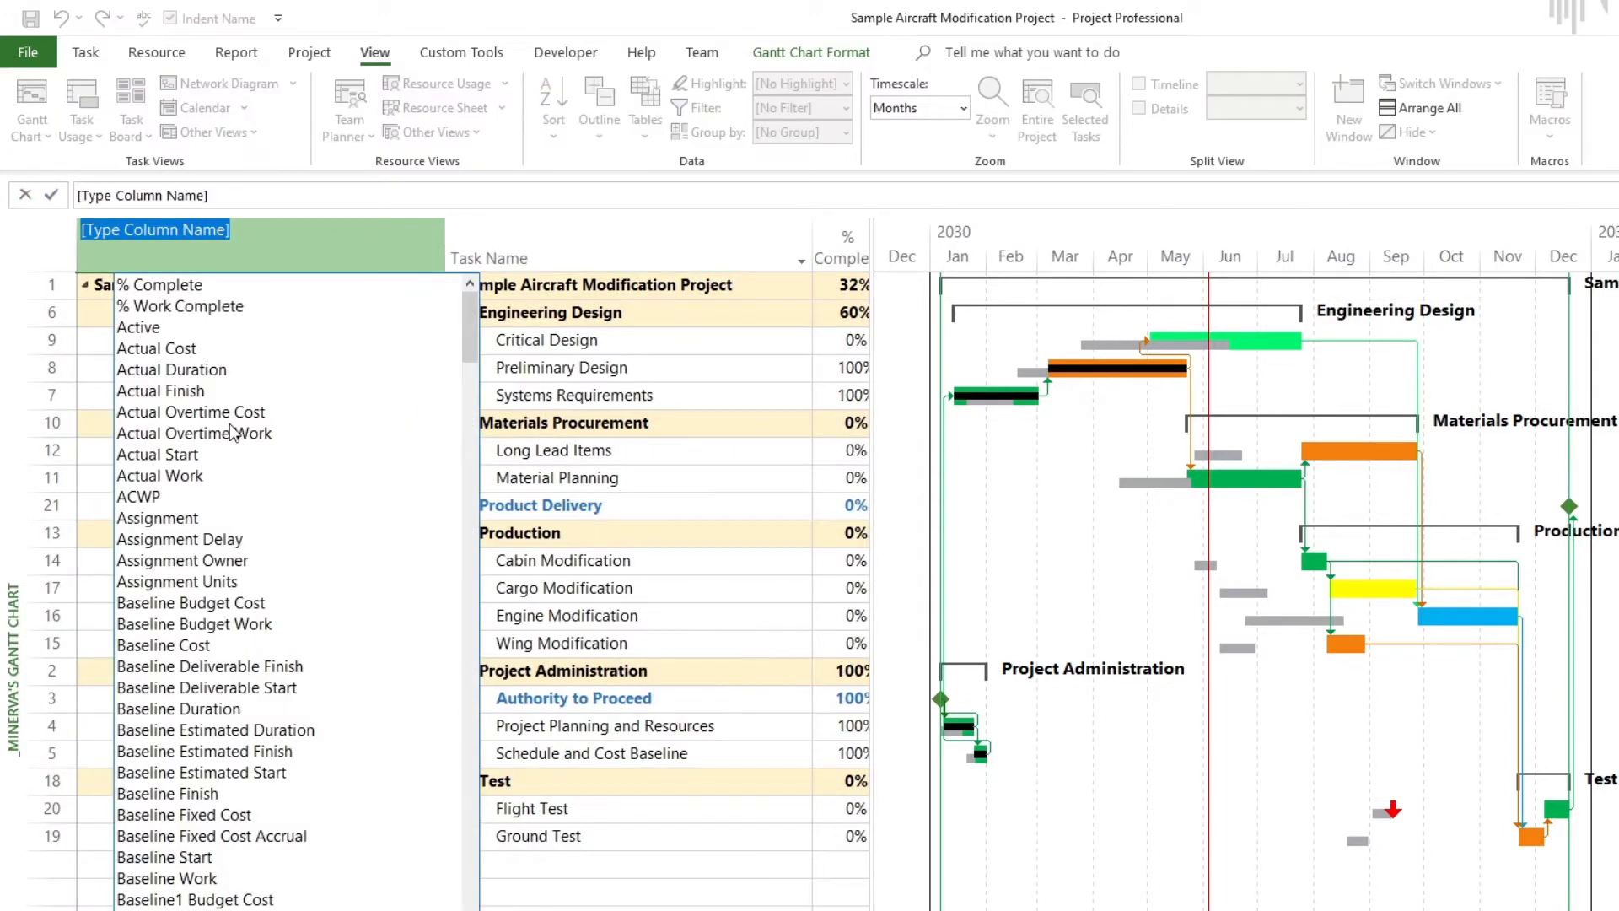
pyautogui.write('outline level')
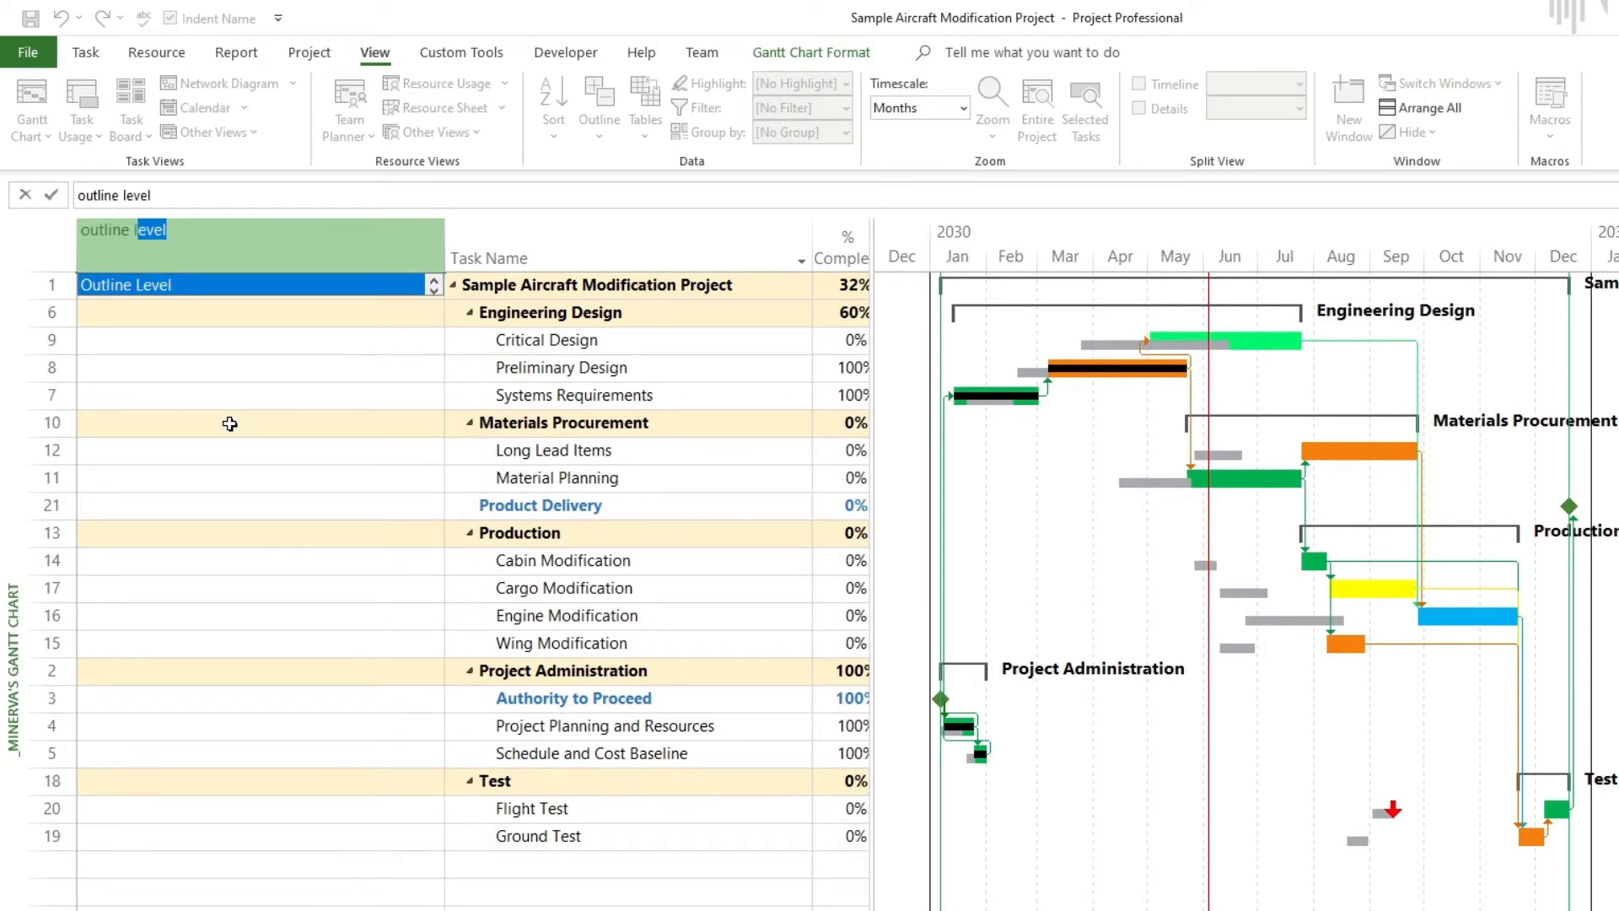
pyautogui.press('Return')
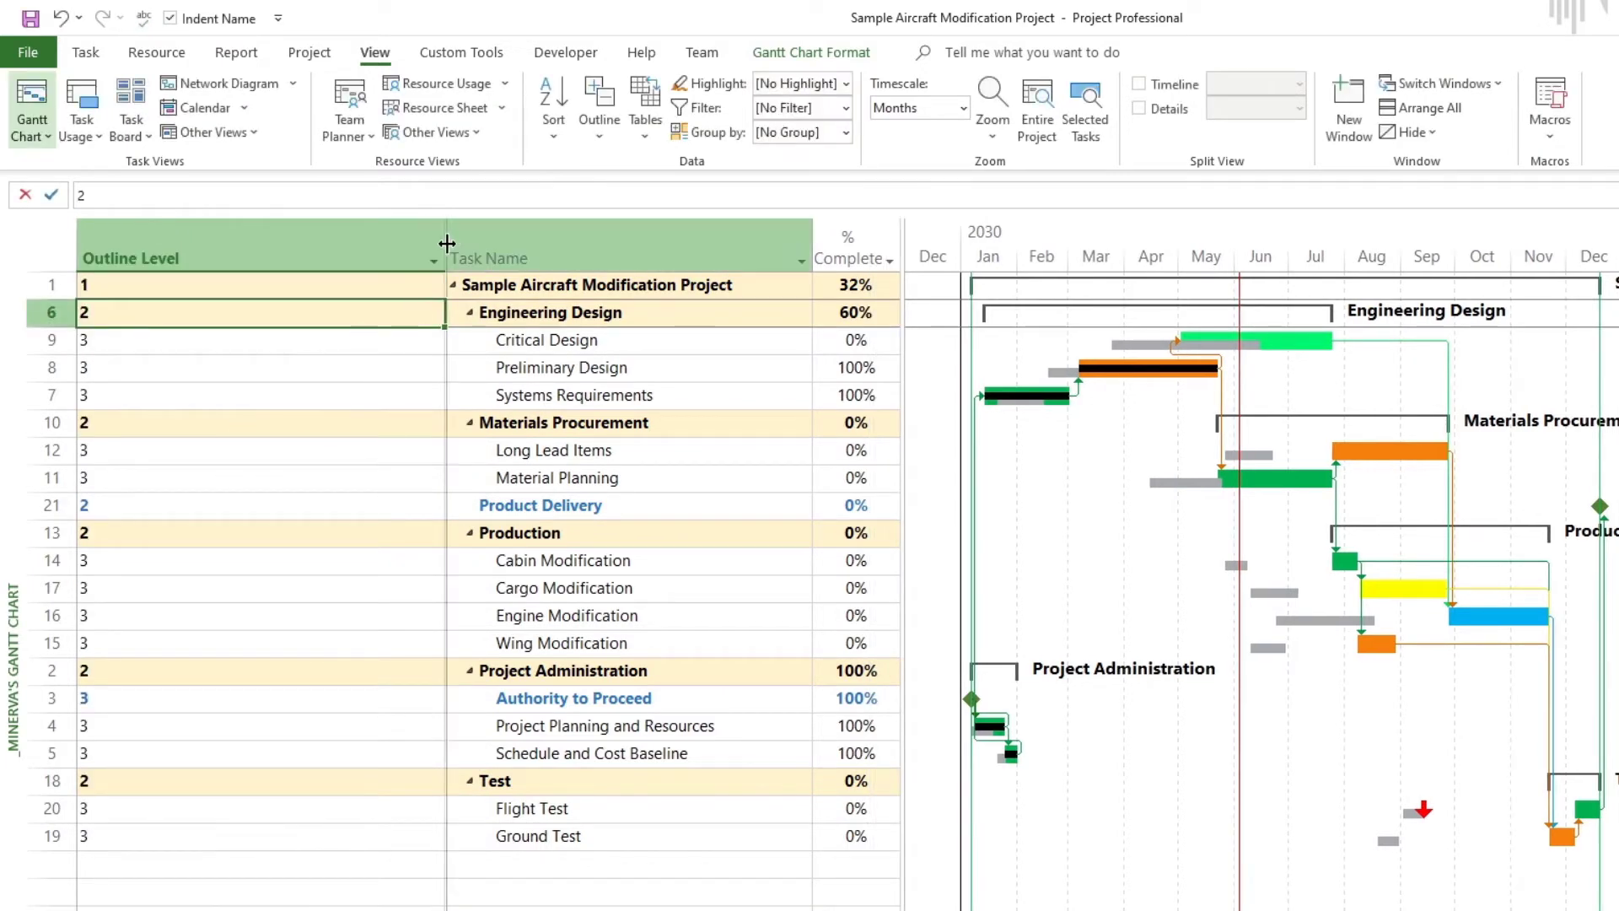
pyautogui.moveTo(447, 243); pyautogui.dragTo(183, 243)
# Step: Compare the outline levels of the project summary and level 2 phases with the order of their task names
pyautogui.click(135, 291)
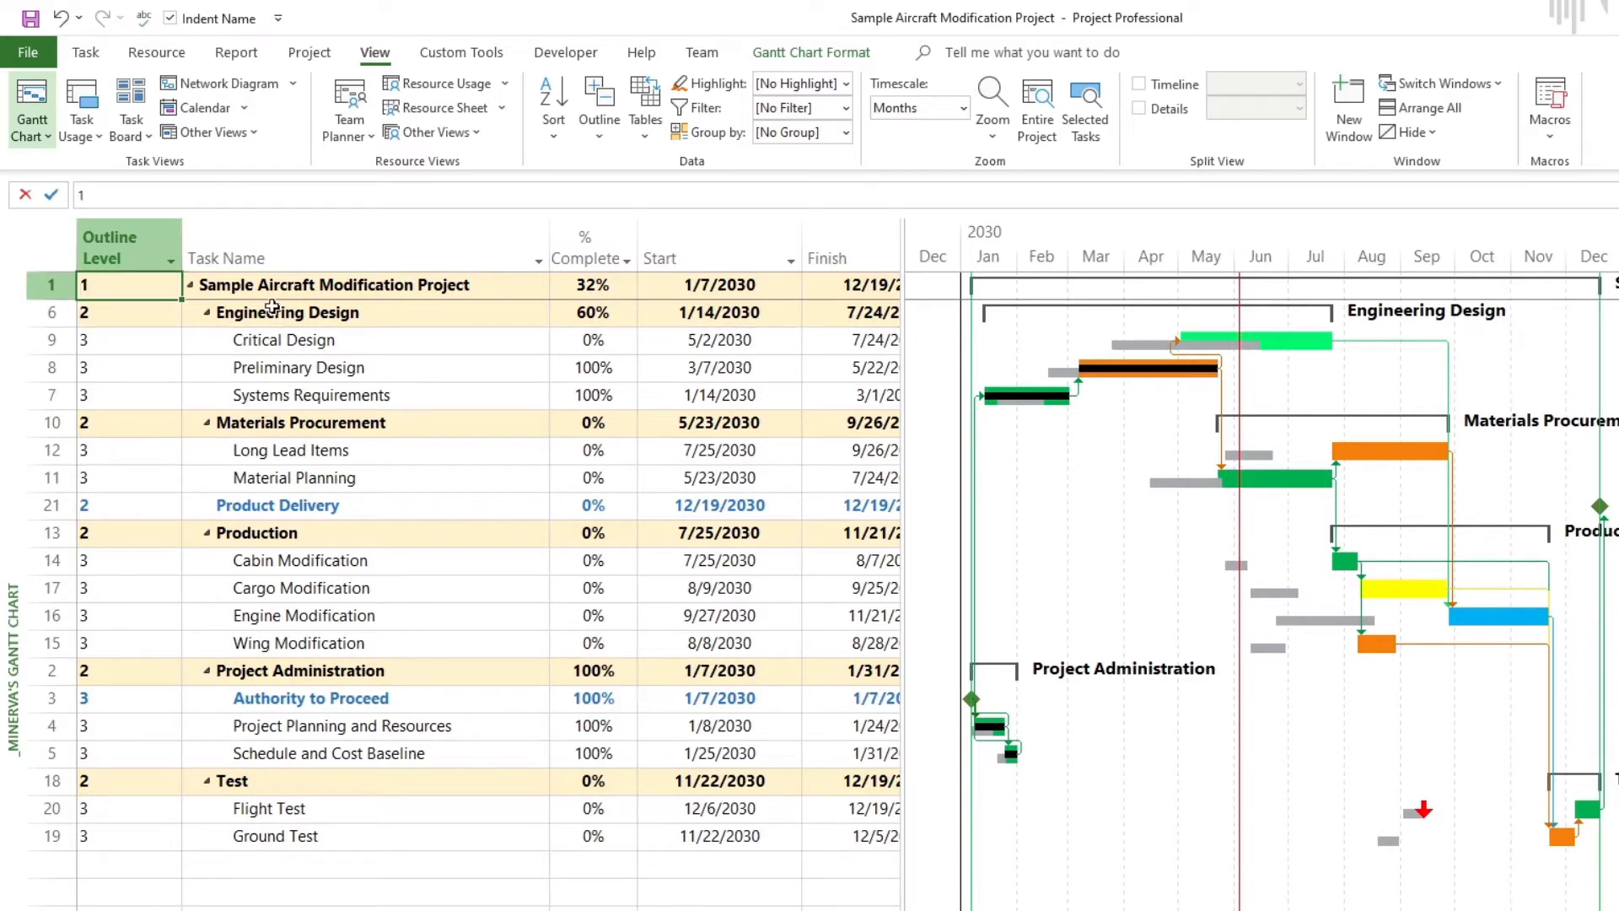
pyautogui.click(345, 291)
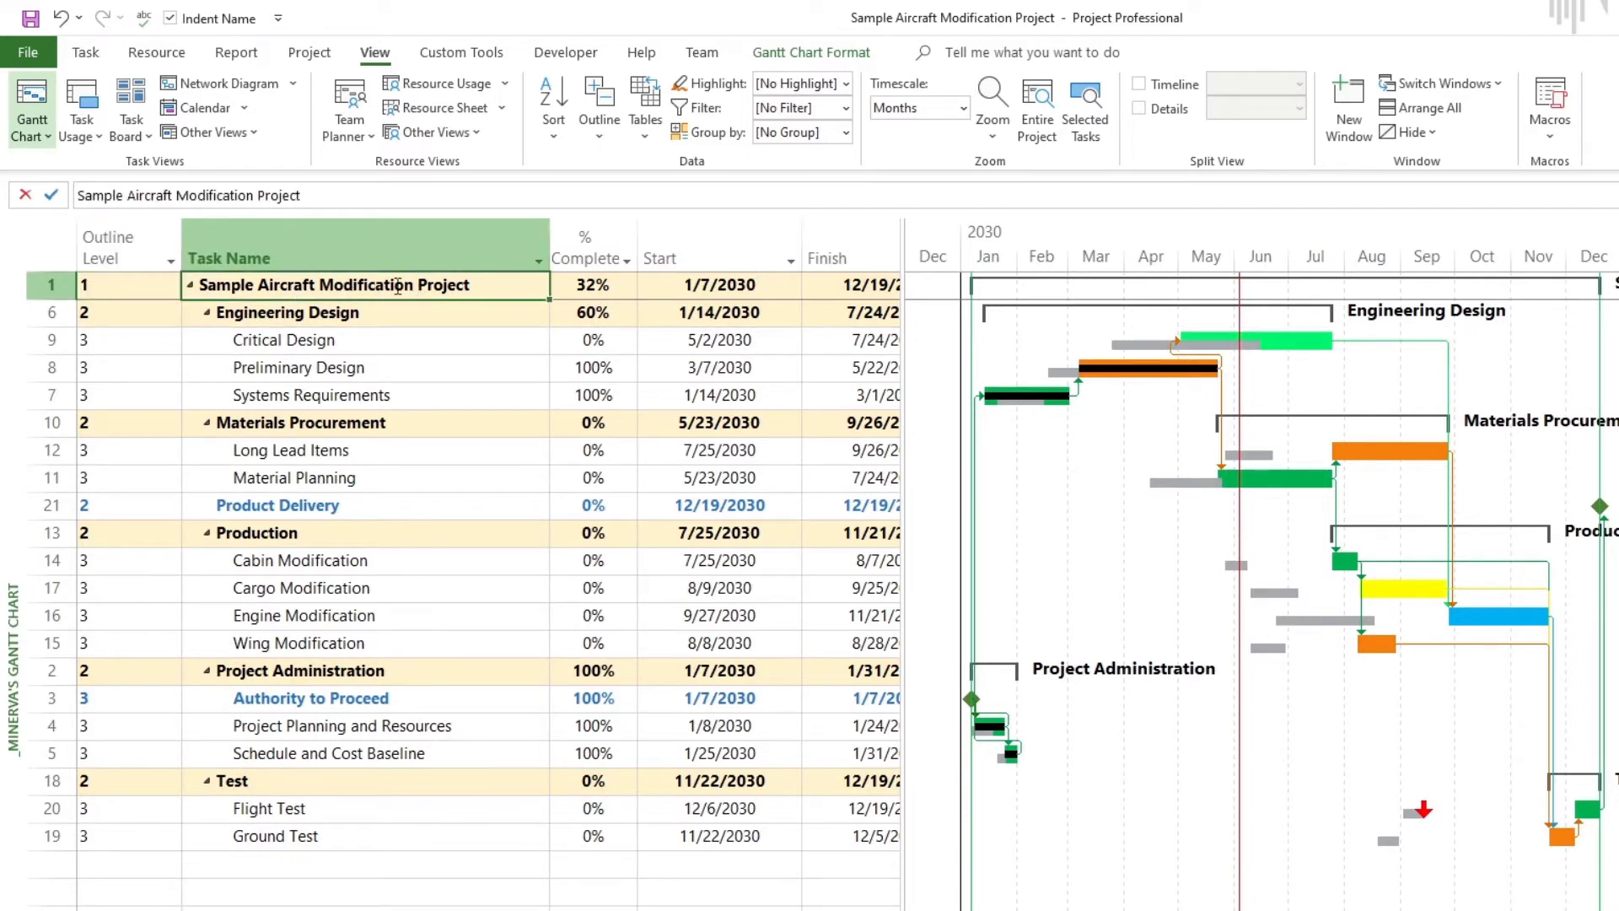
pyautogui.click(132, 325)
pyautogui.click(132, 432)
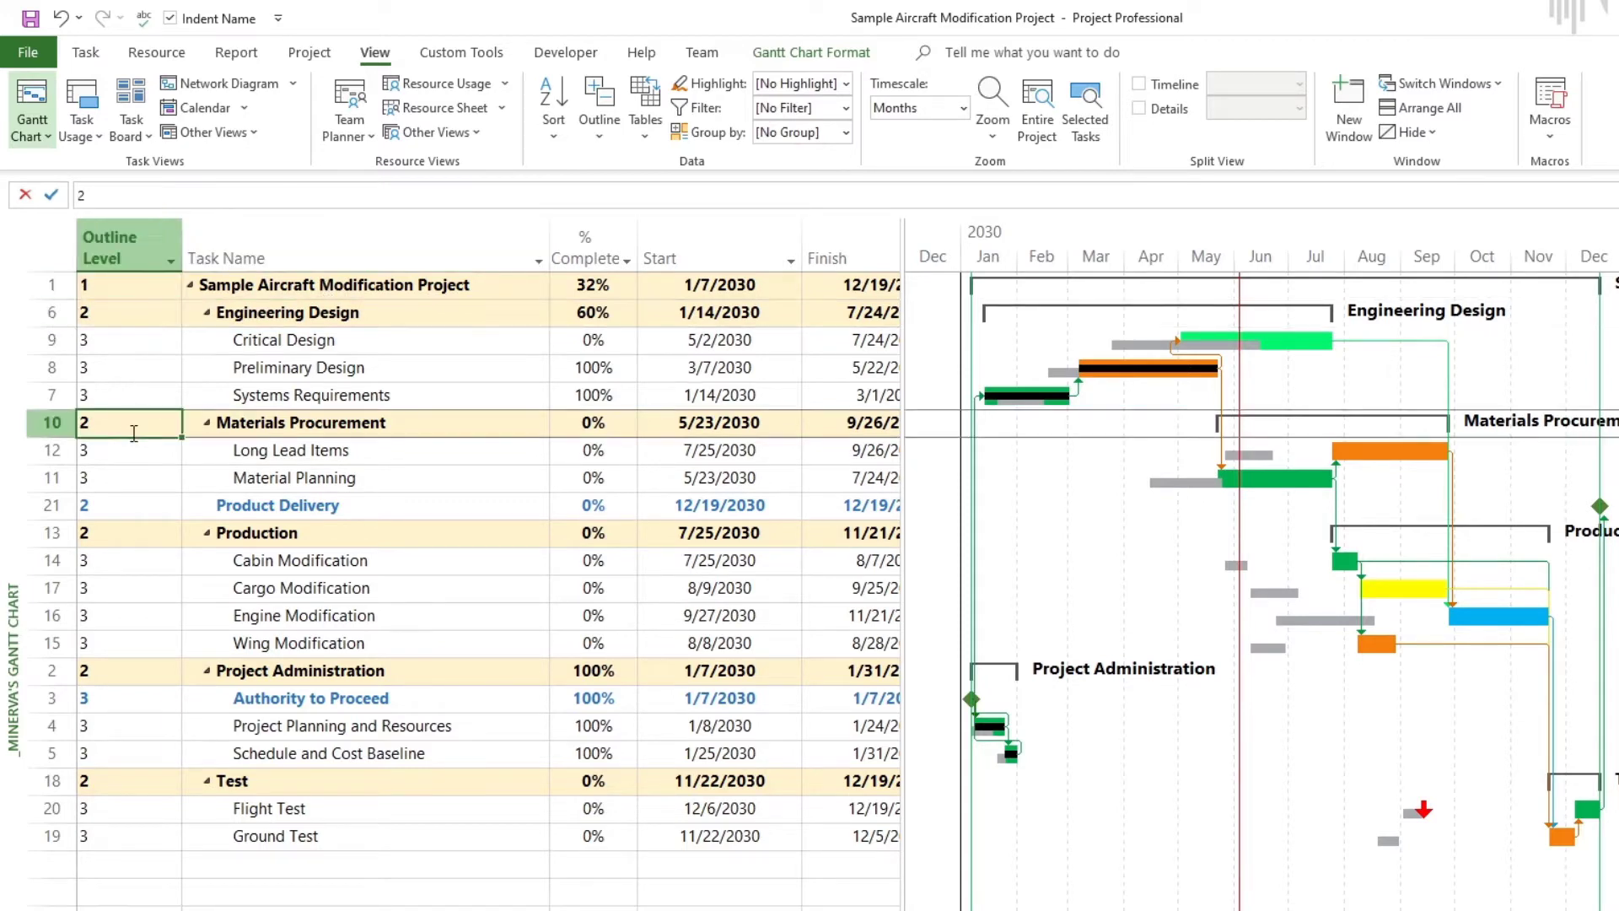
pyautogui.click(145, 539)
pyautogui.click(268, 315)
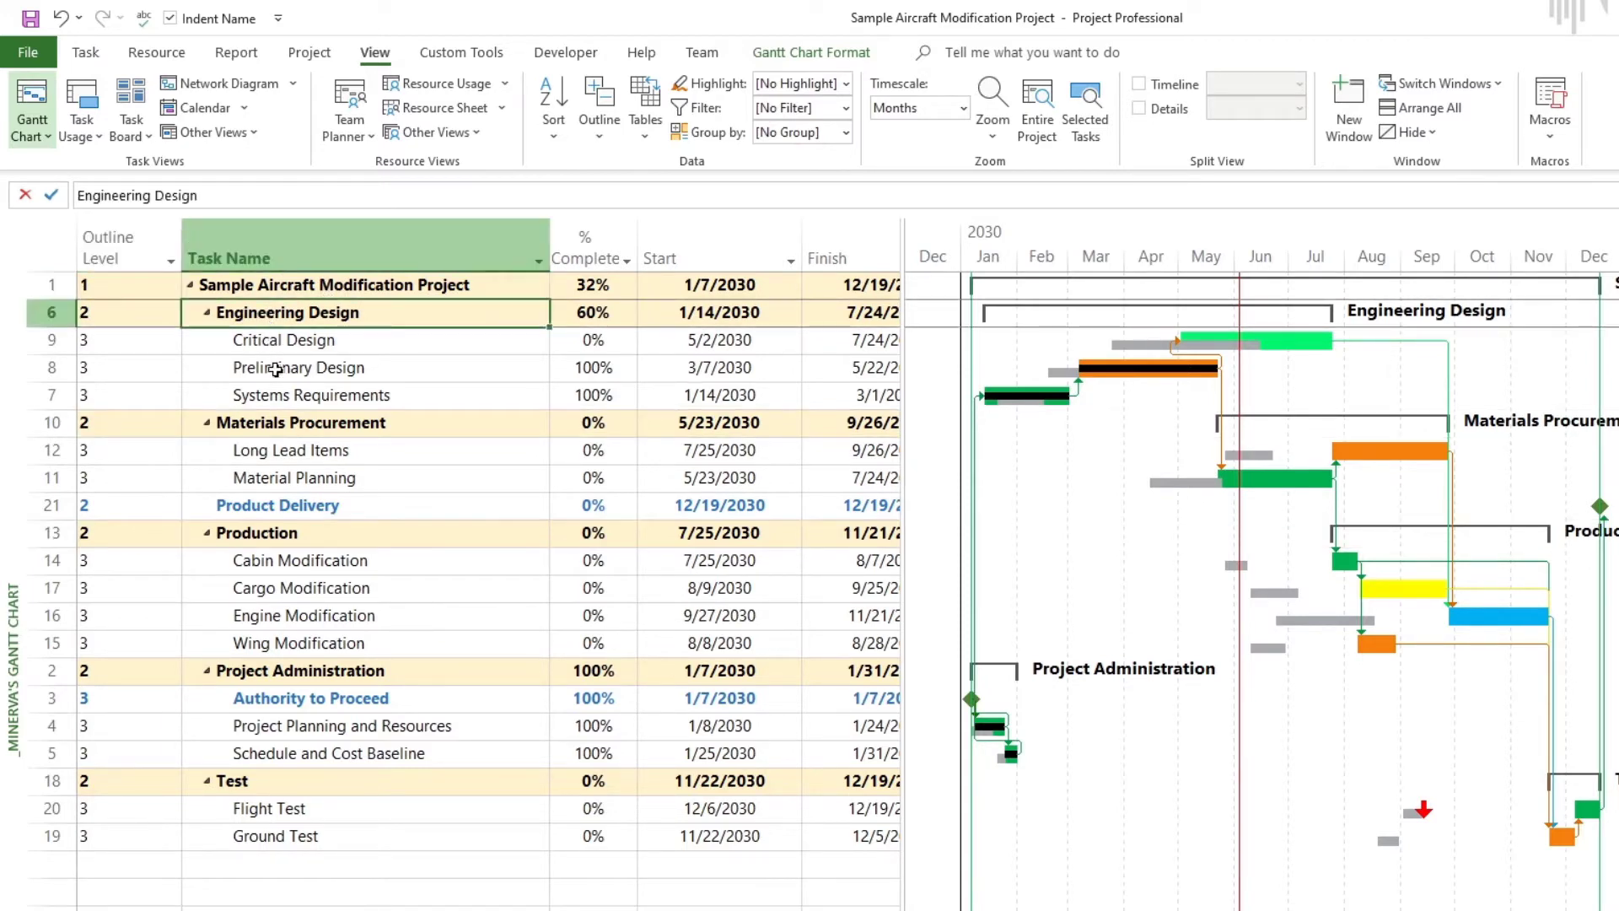
pyautogui.click(264, 428)
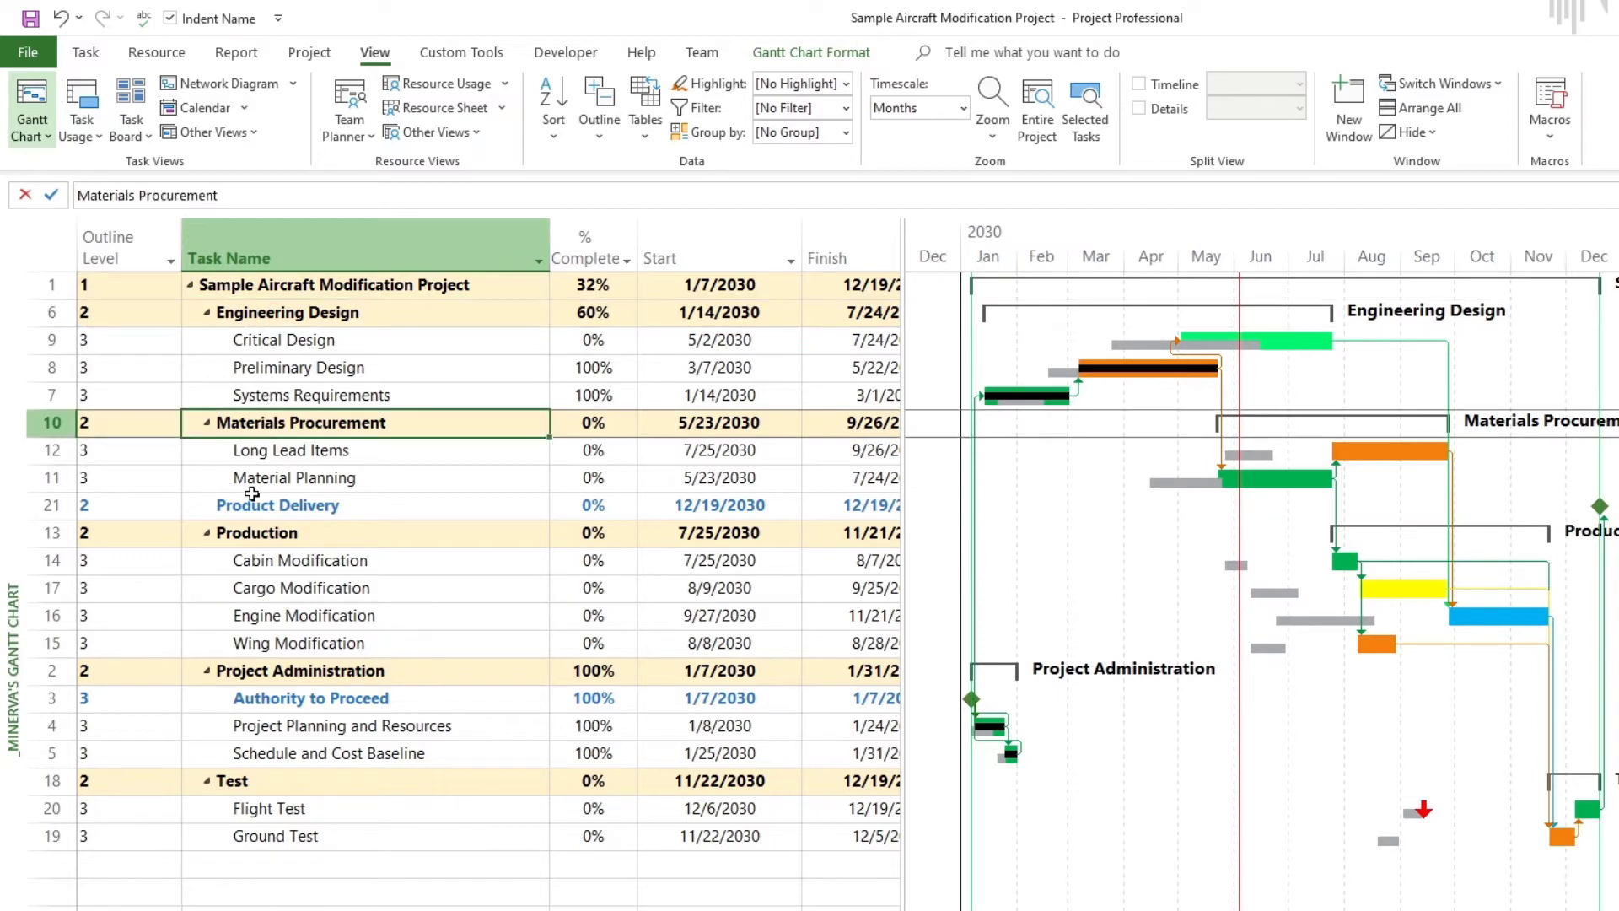
pyautogui.click(242, 540)
pyautogui.click(253, 675)
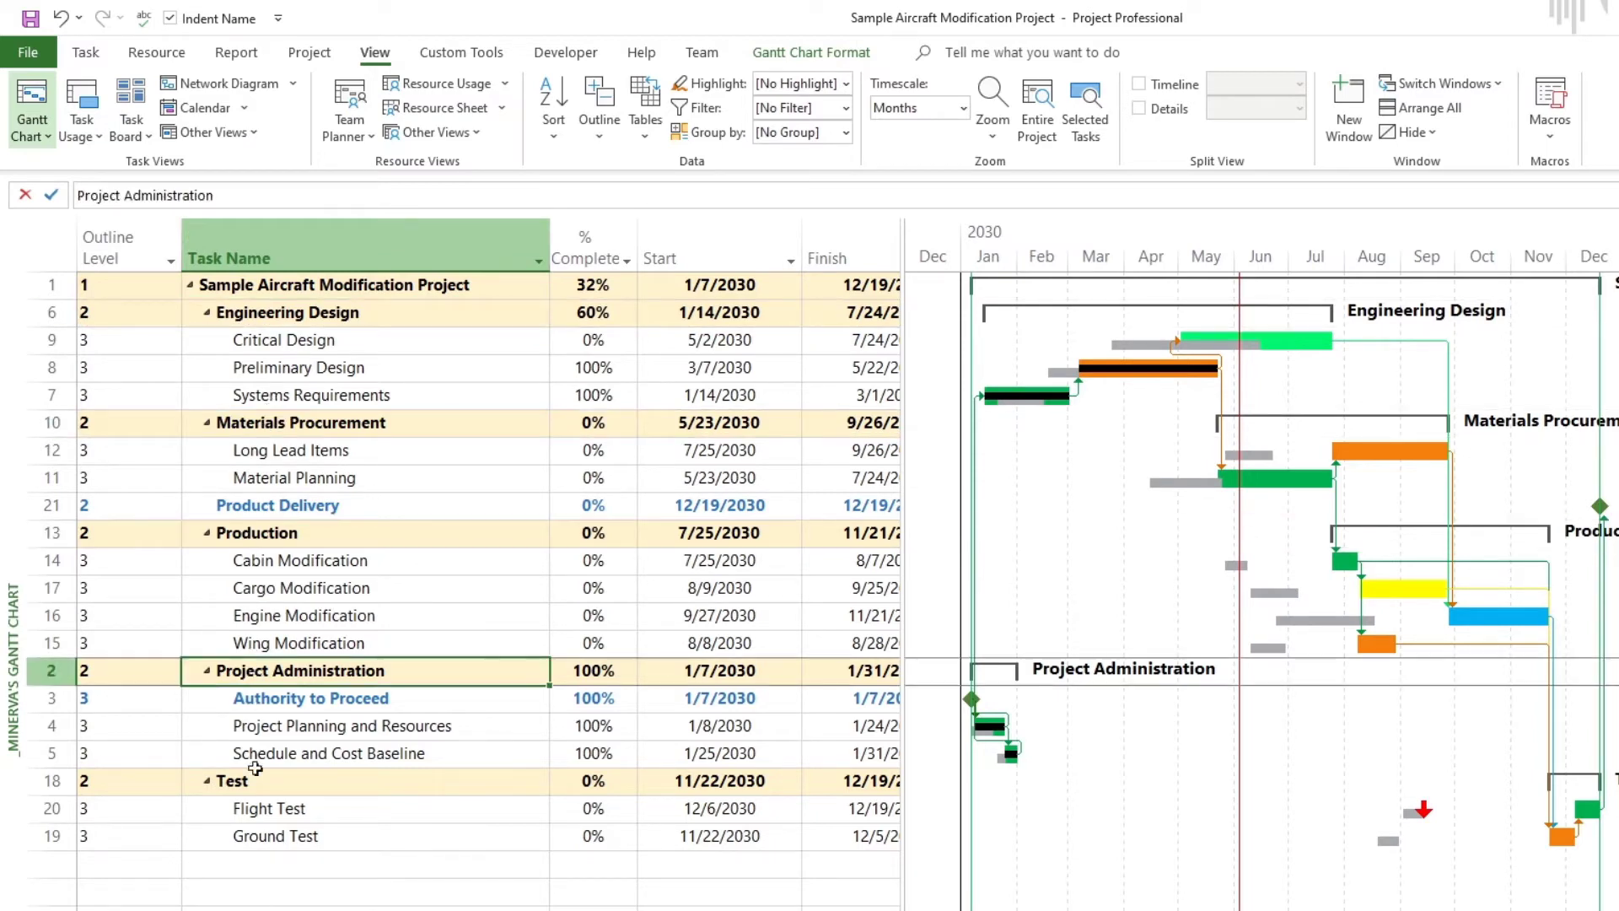
pyautogui.click(254, 786)
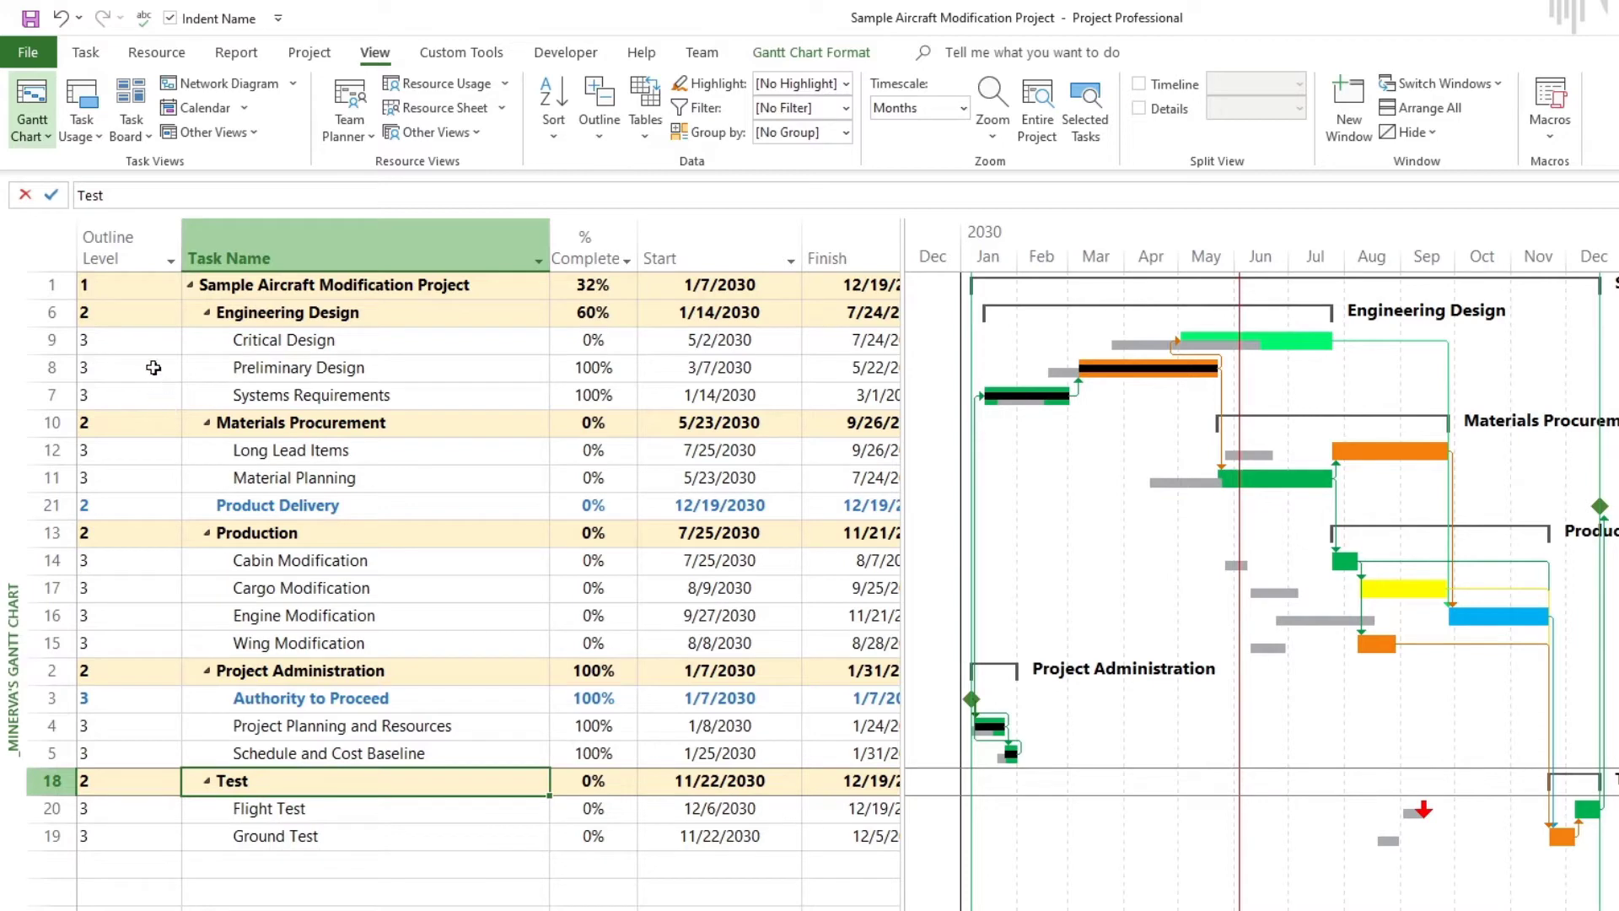
# Step: Examine how the level 3 tasks are ordered under Engineering Design, Materials Procurement and Production, and where Product Delivery sits
pyautogui.click(268, 315)
pyautogui.click(267, 340)
pyautogui.click(271, 369)
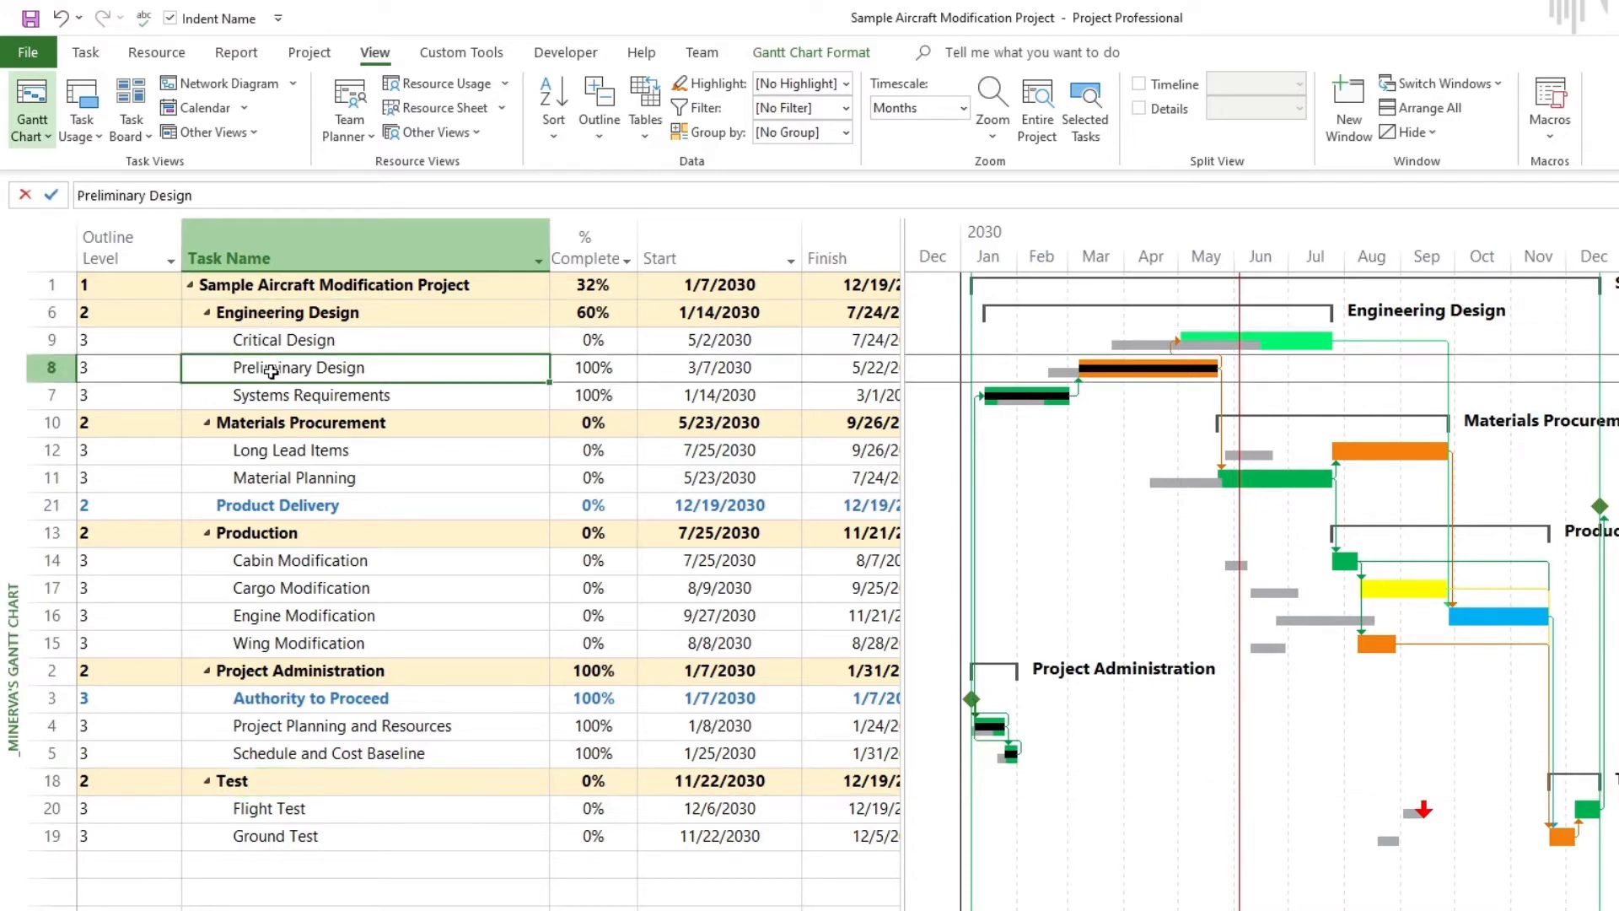
pyautogui.click(277, 401)
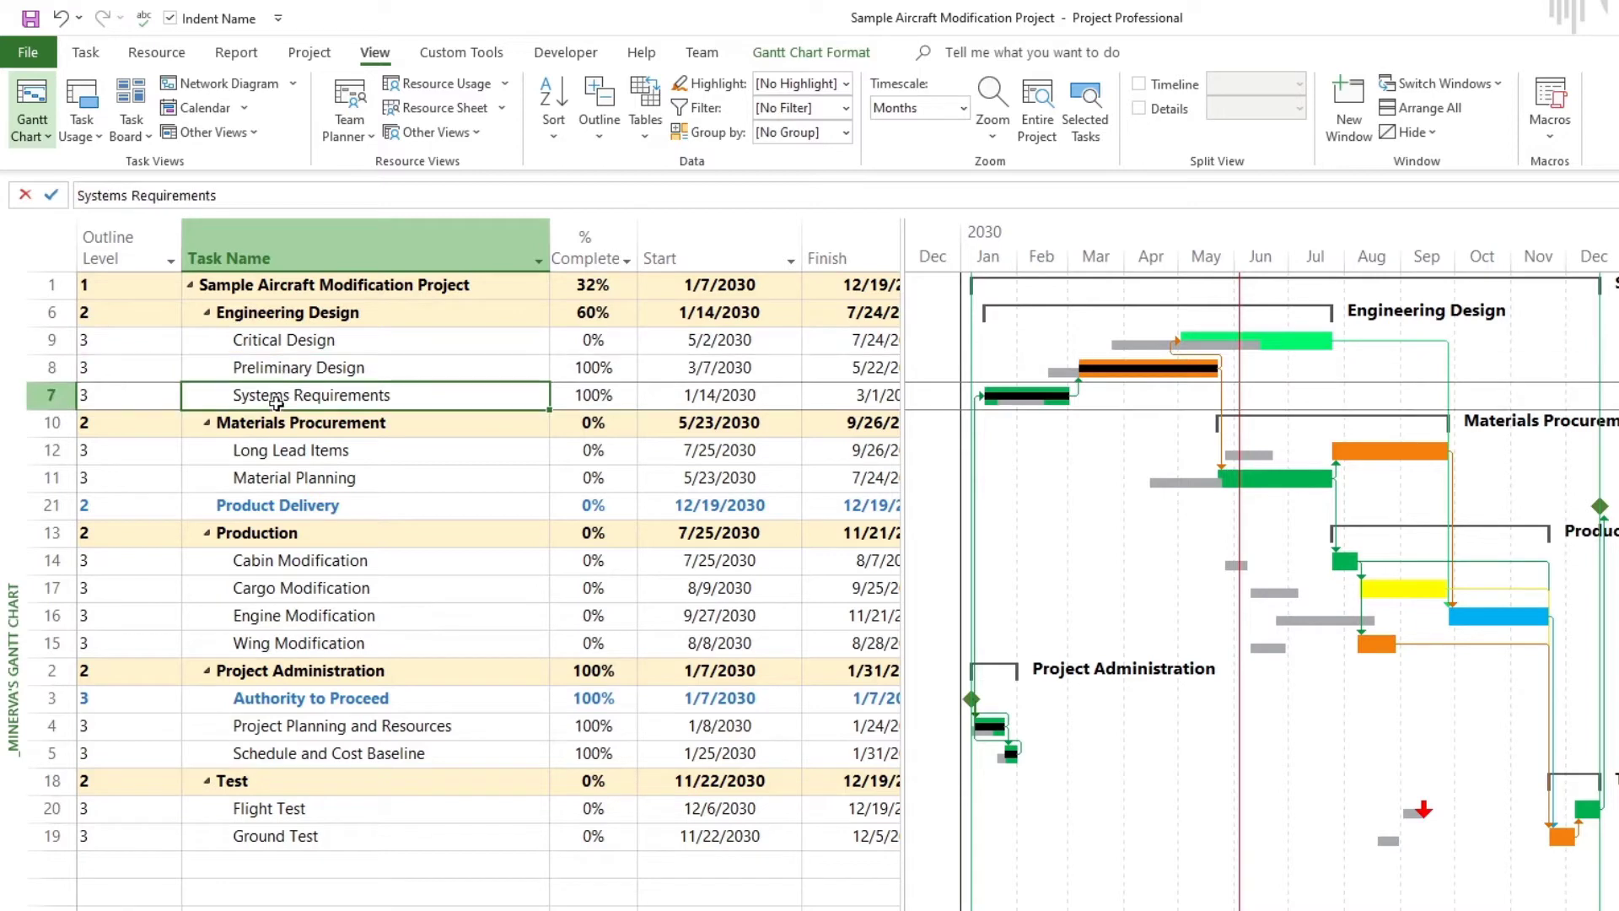
pyautogui.click(266, 452)
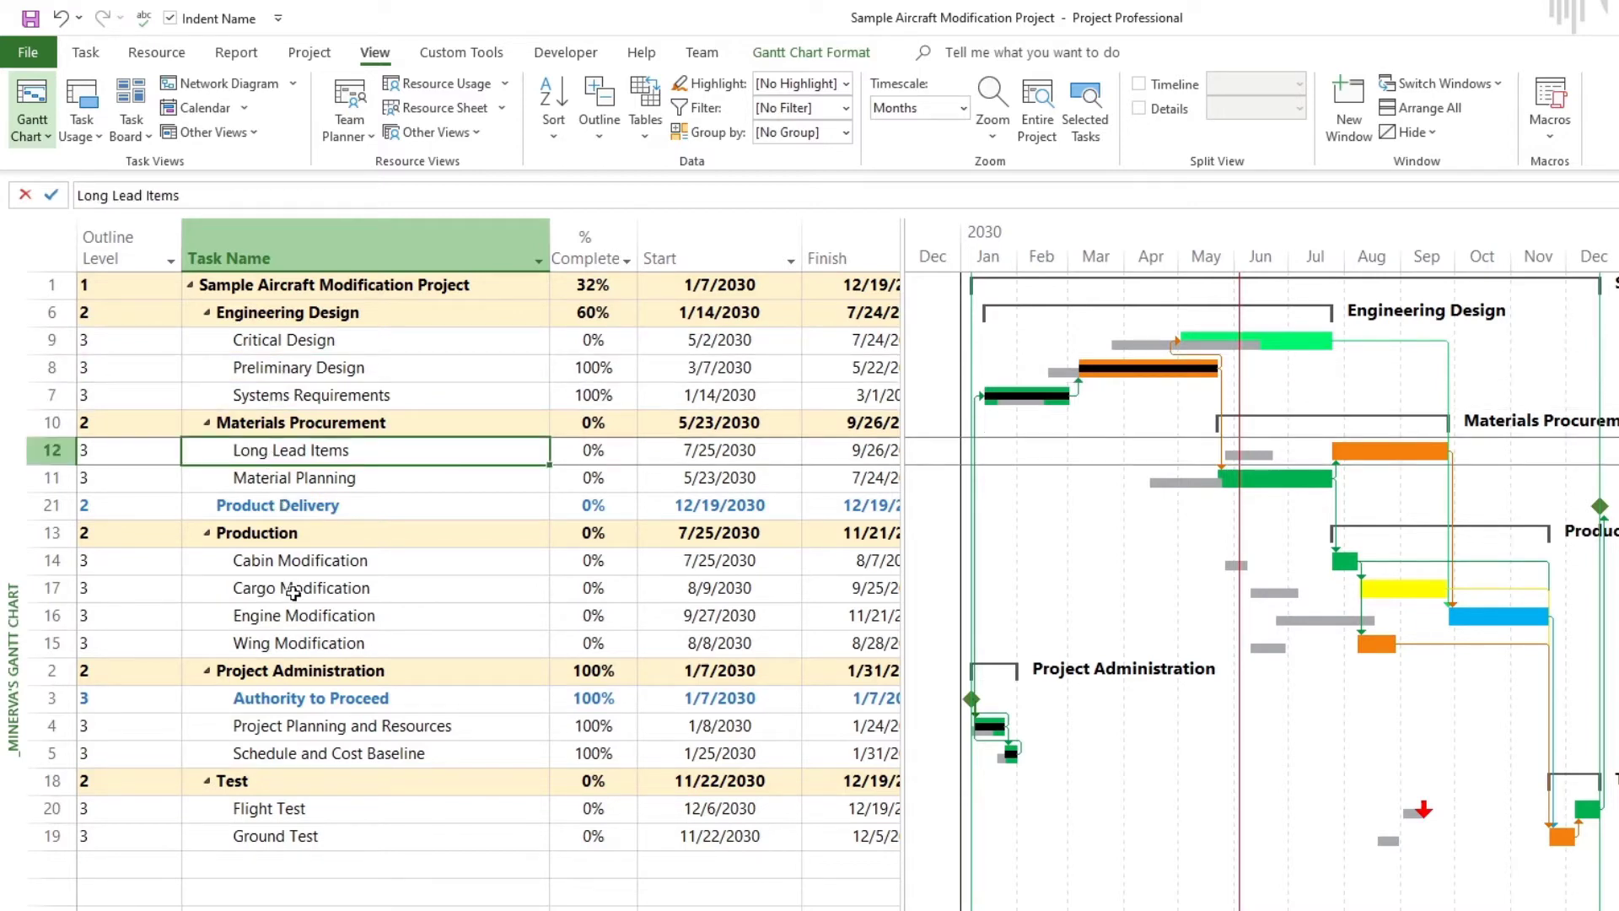
pyautogui.click(274, 504)
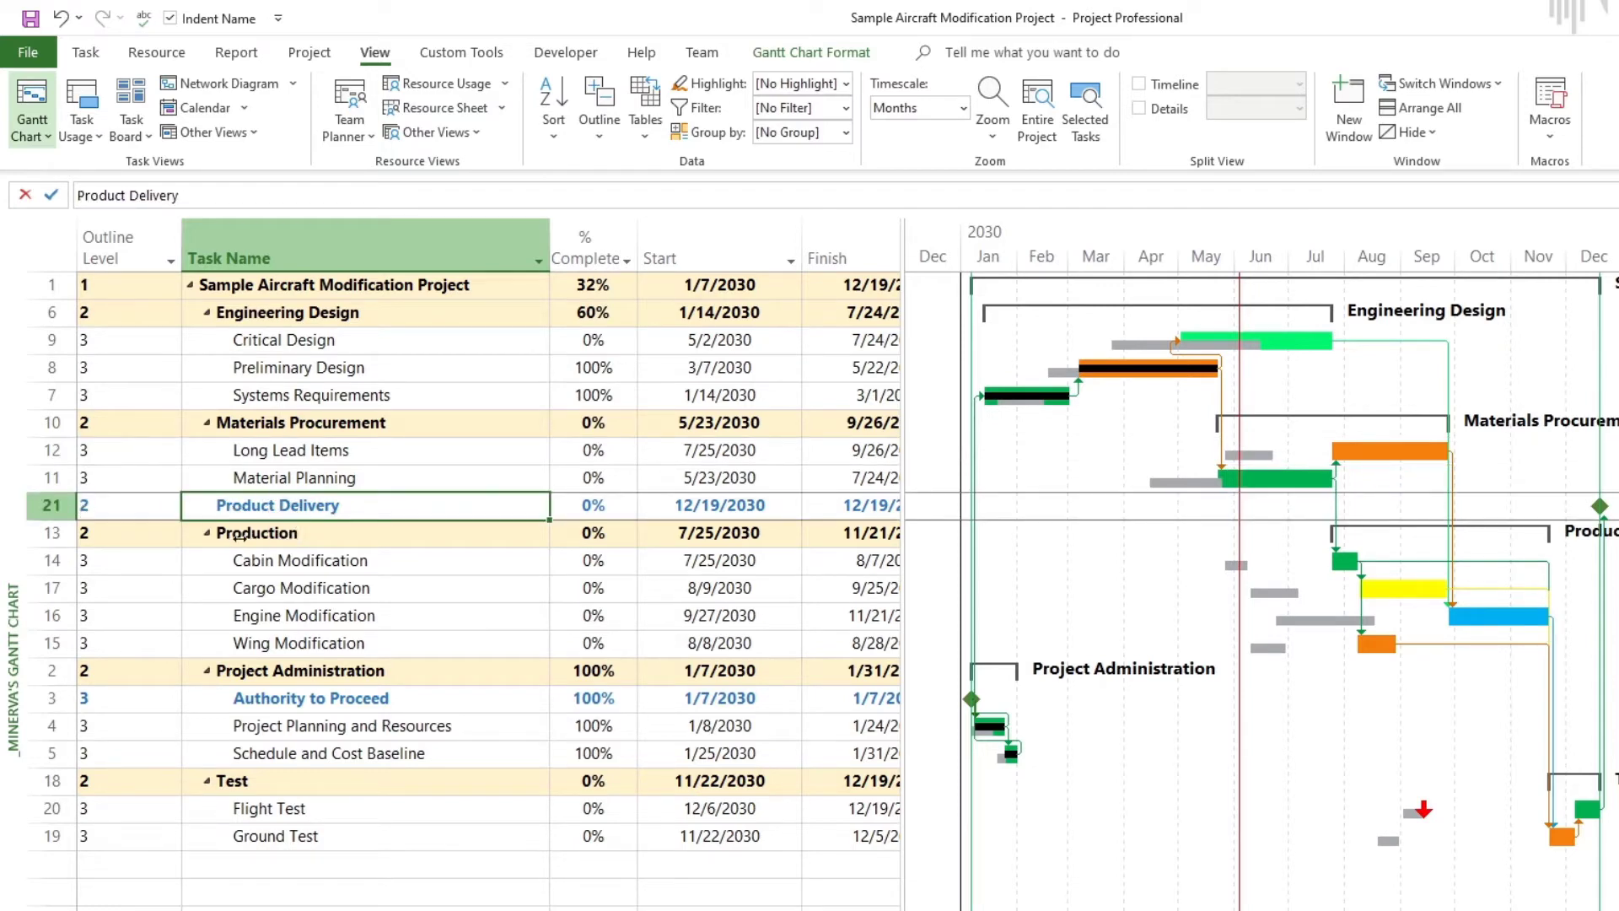
pyautogui.click(272, 570)
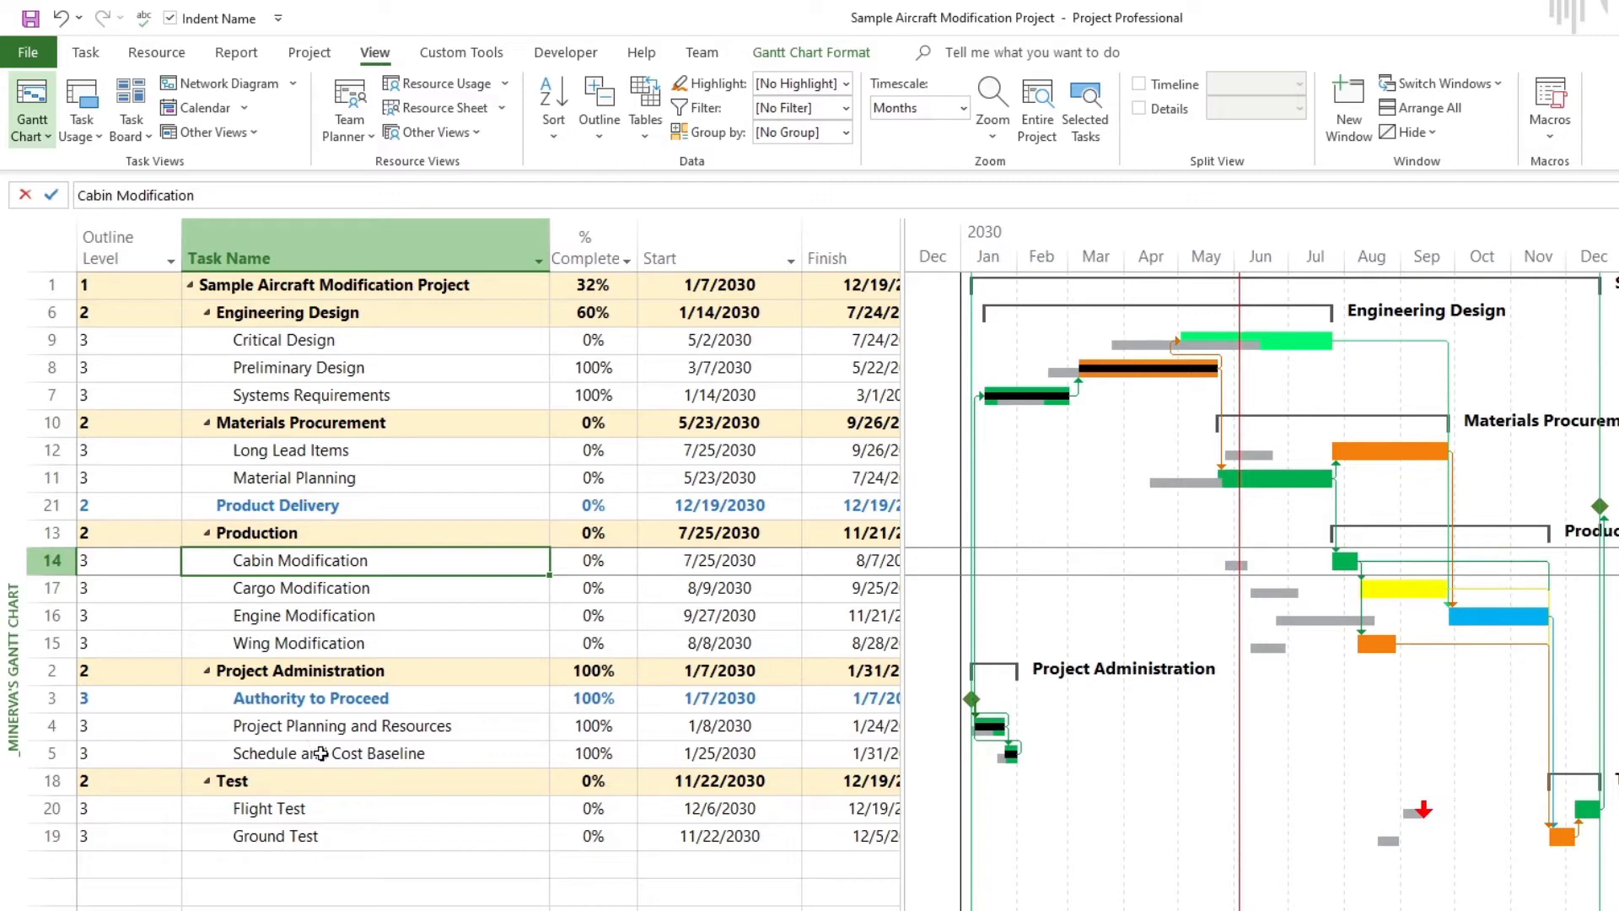
# Step: Narrow the Outline Level column further and review the order of the subtasks within their phases
pyautogui.moveTo(181, 253); pyautogui.dragTo(147, 250)
pyautogui.moveTo(299, 455); pyautogui.dragTo(303, 477)
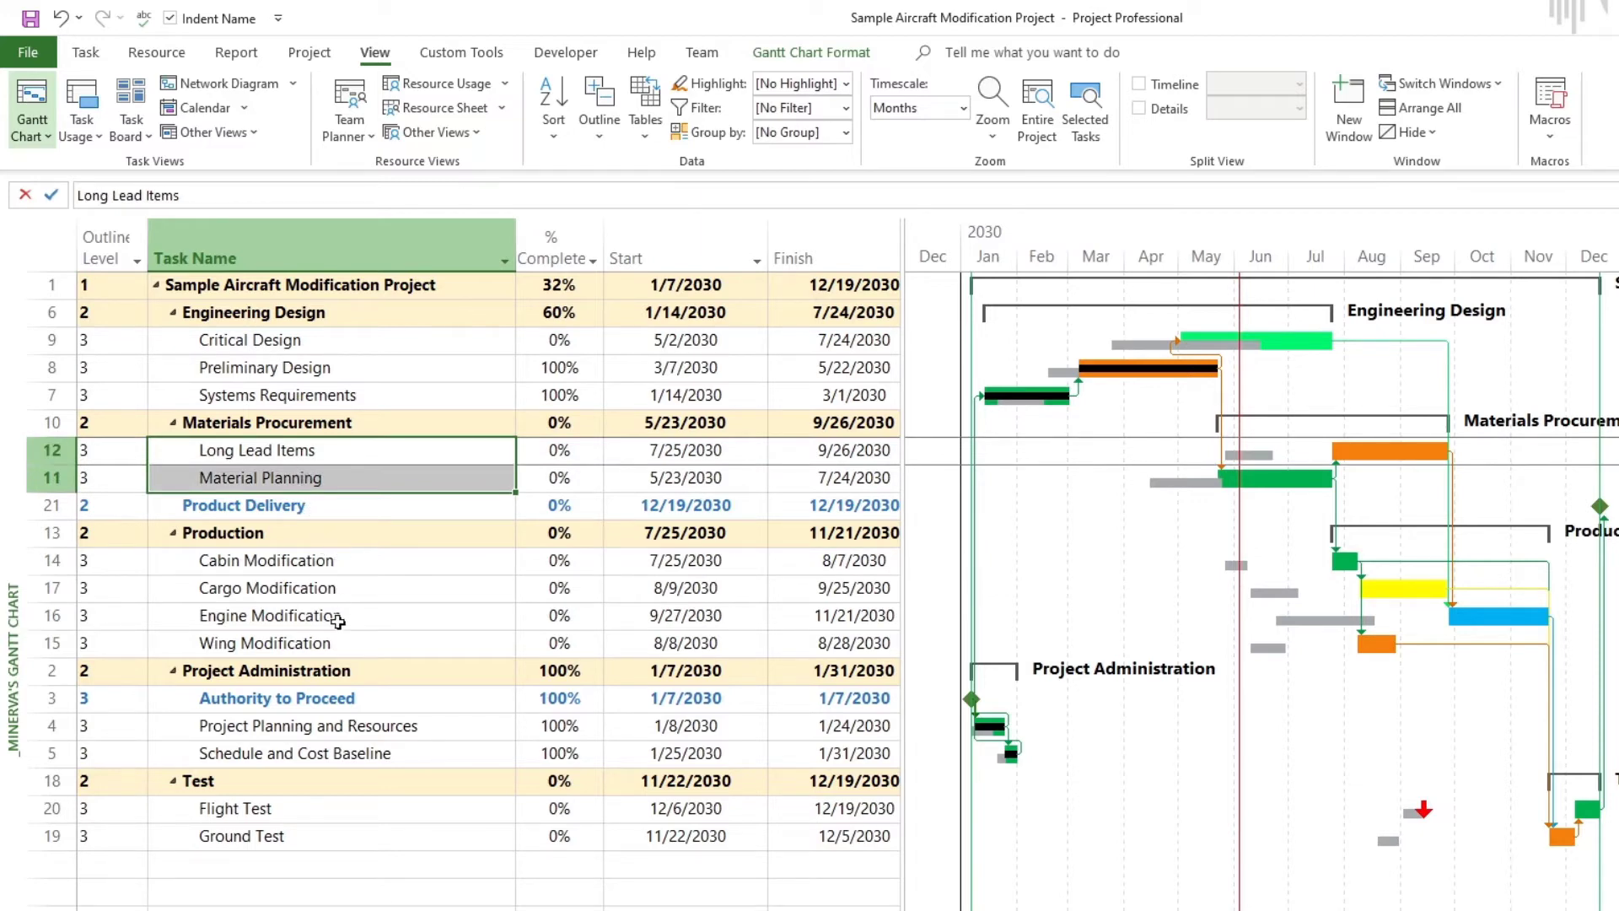
pyautogui.click(299, 583)
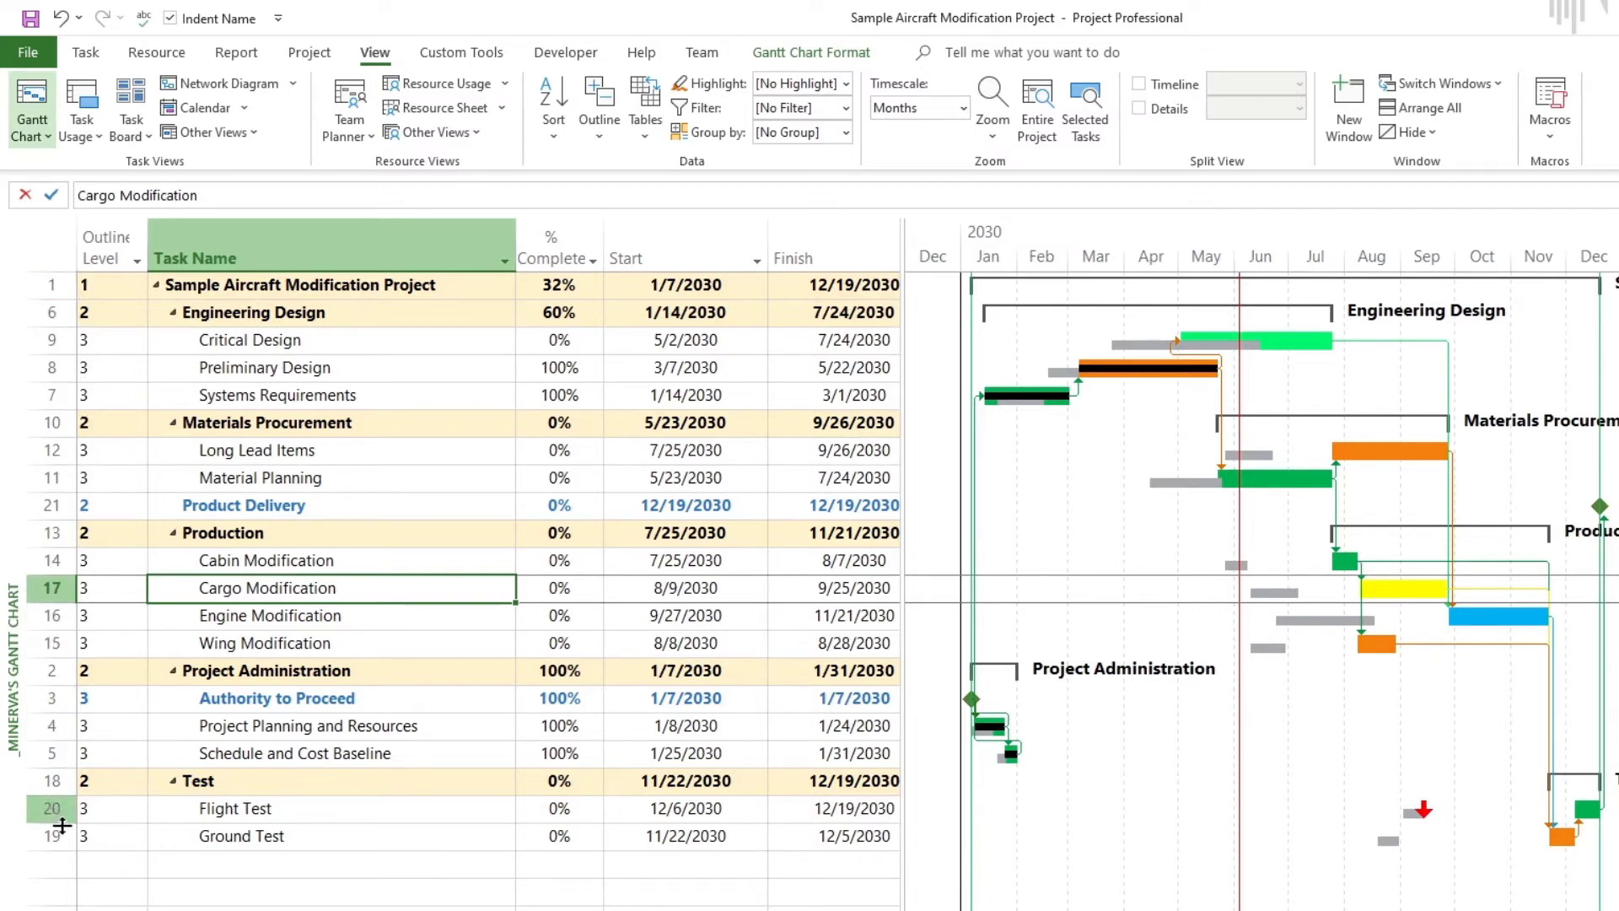
pyautogui.click(348, 369)
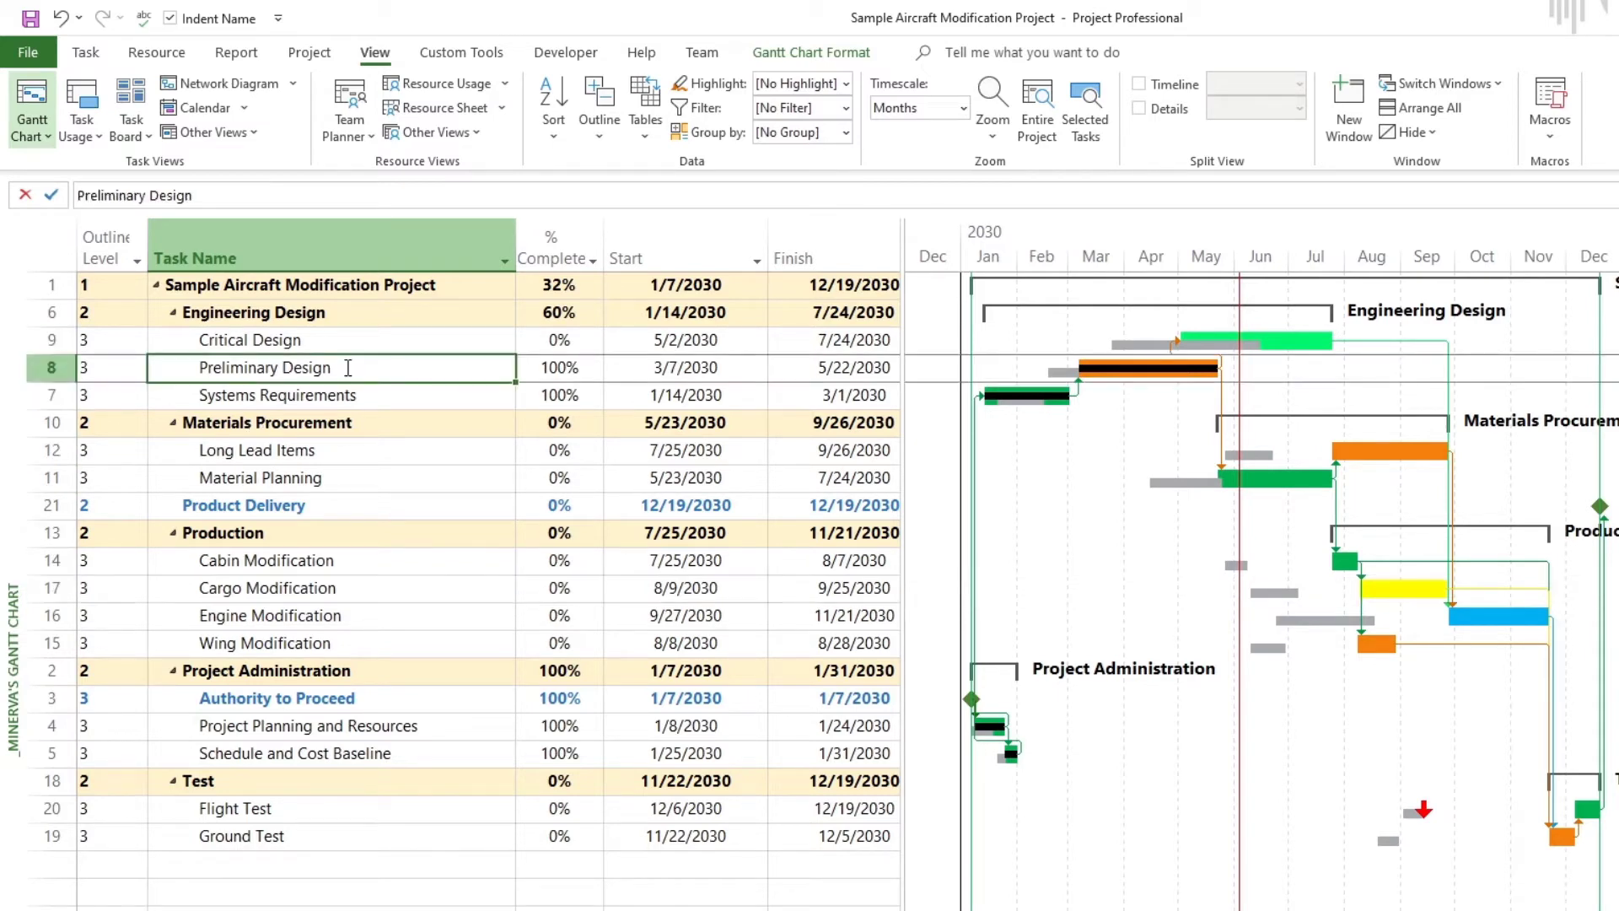
# Step: Sort the schedule by ID to put the tasks back in their original order
pyautogui.click(504, 263)
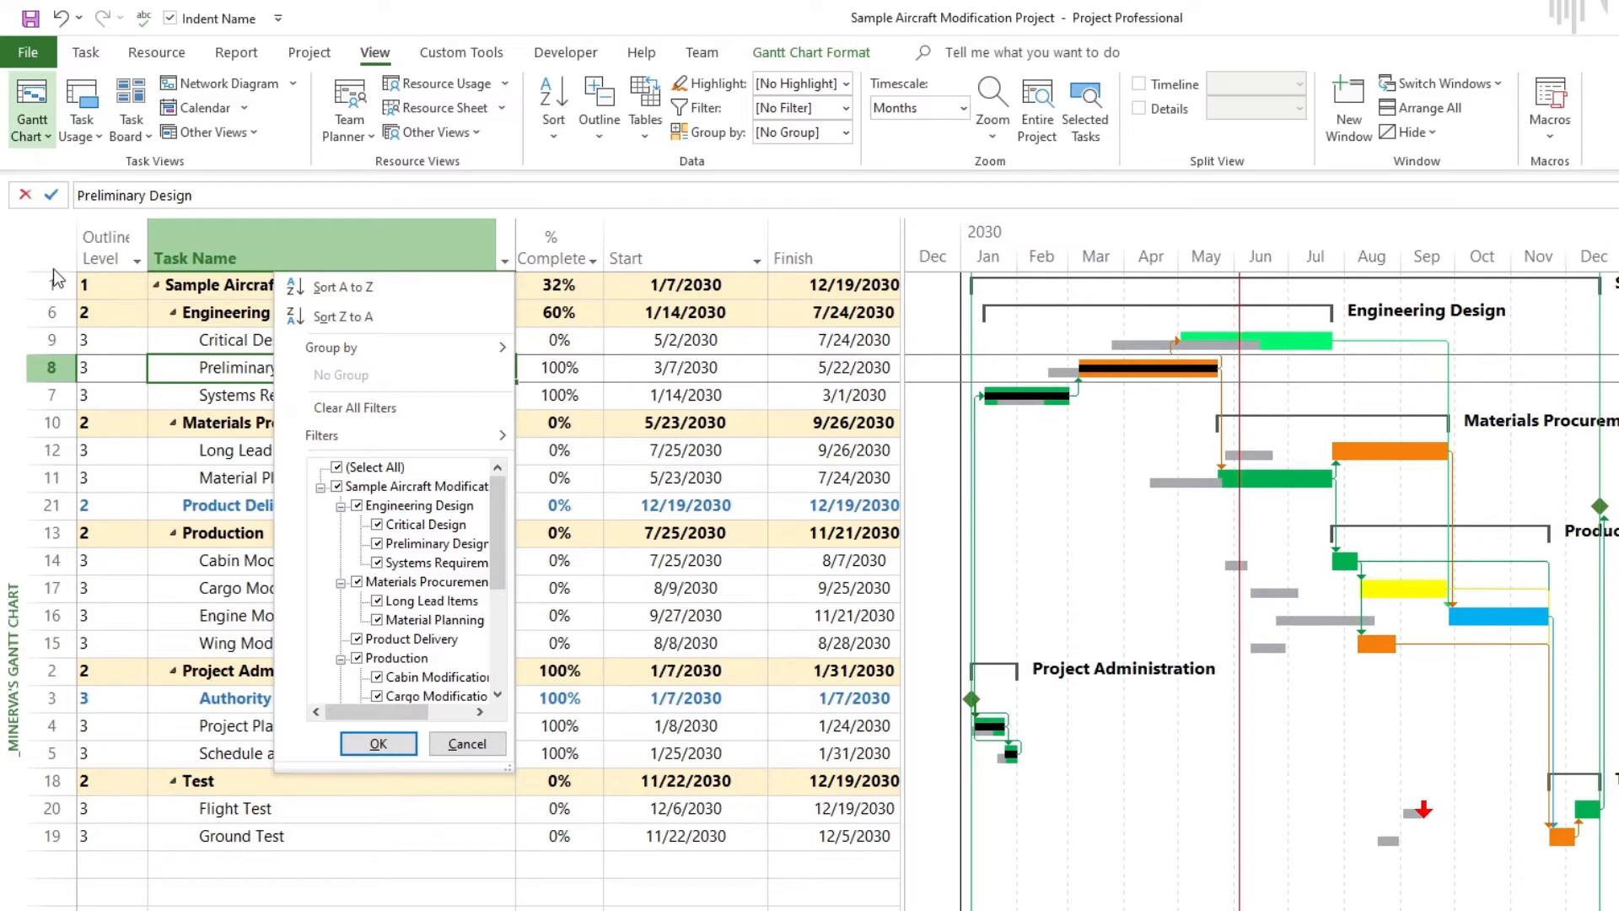
pyautogui.press('Escape')
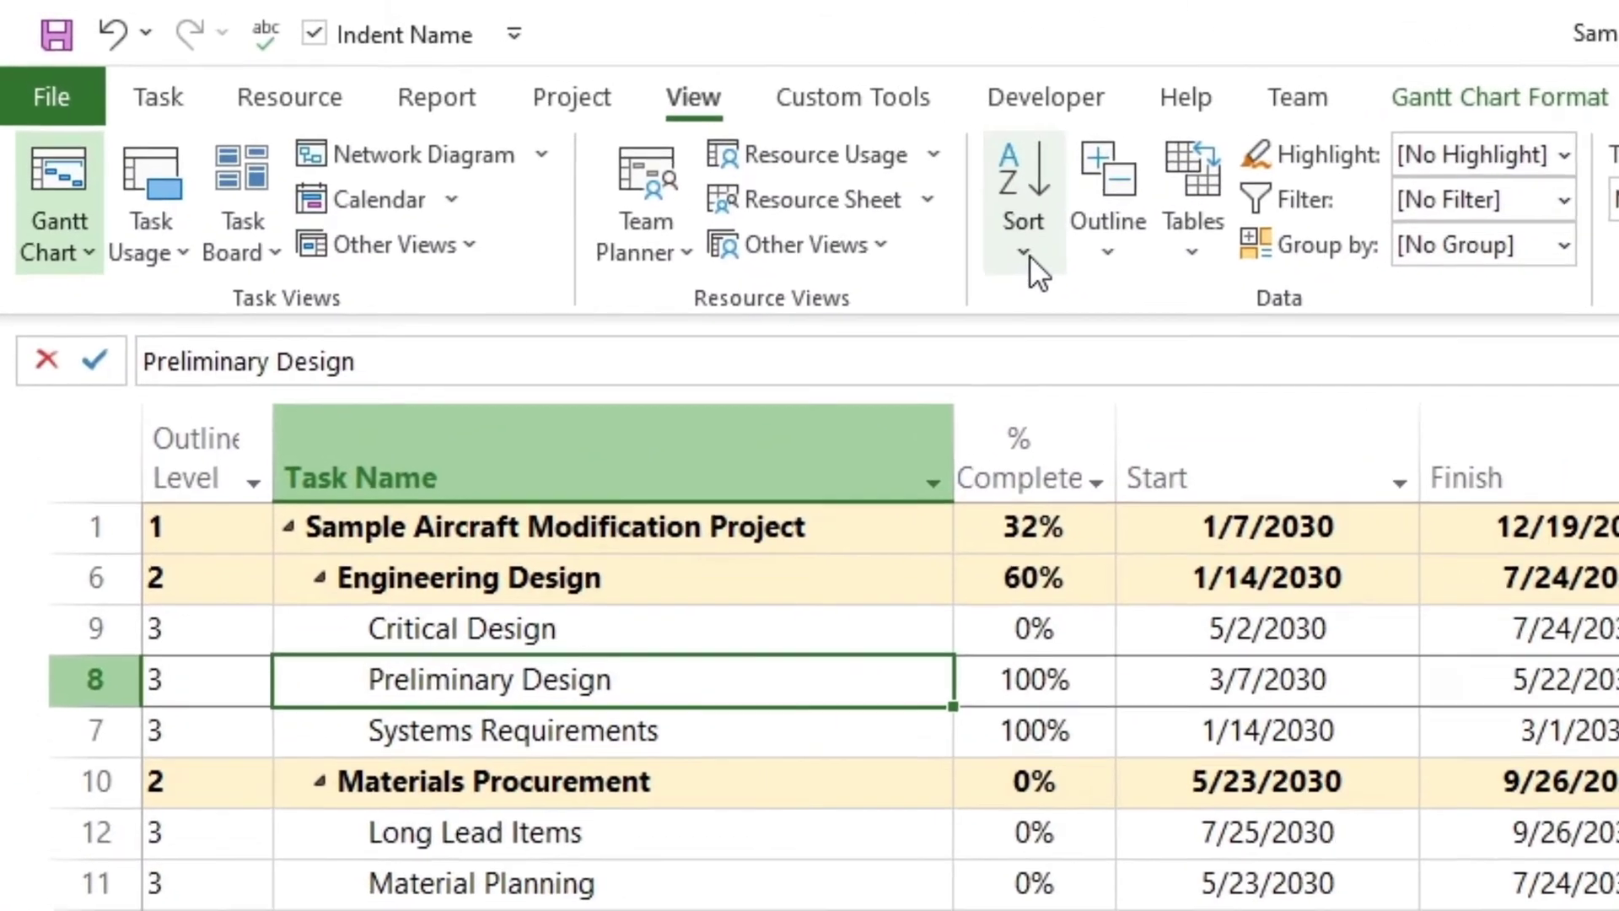
pyautogui.click(923, 233)
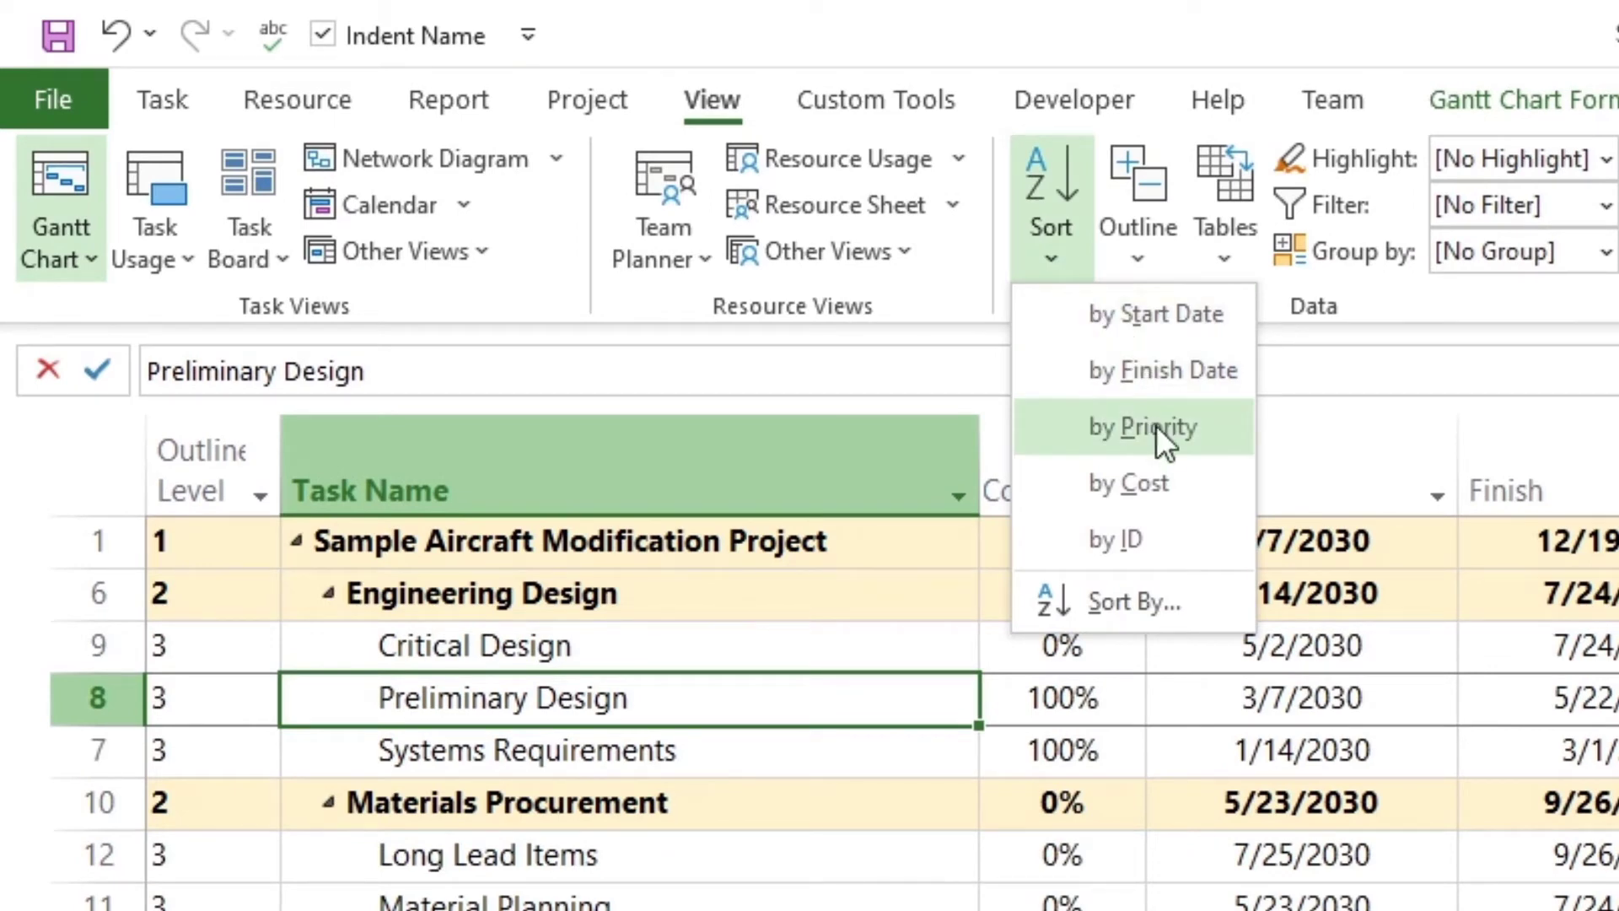
pyautogui.click(1160, 541)
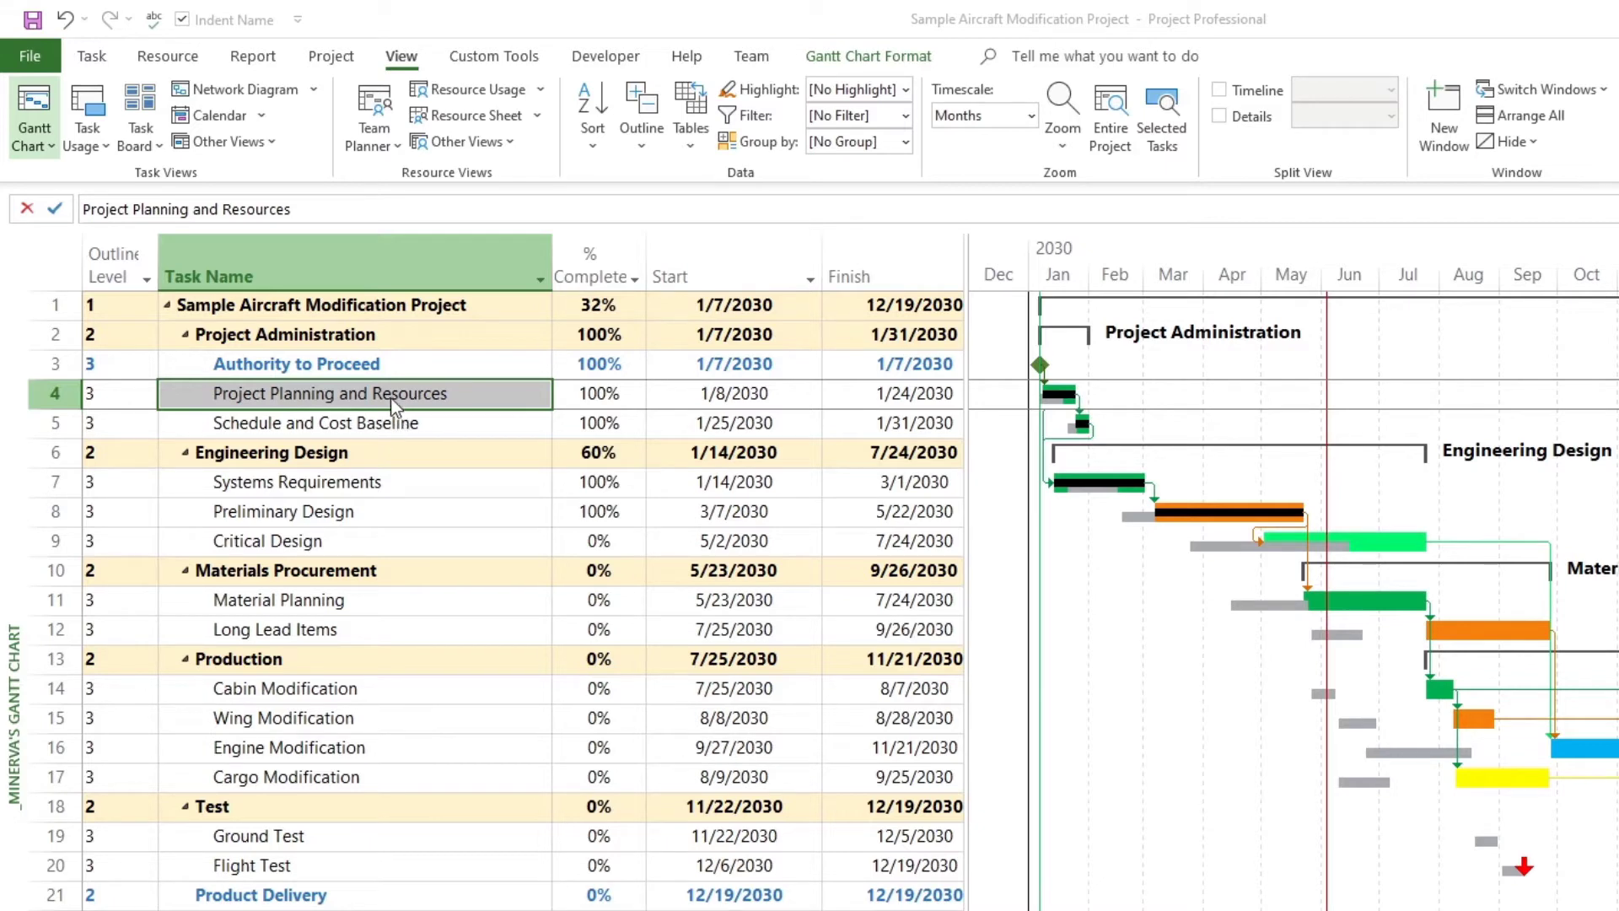
pyautogui.click(386, 368)
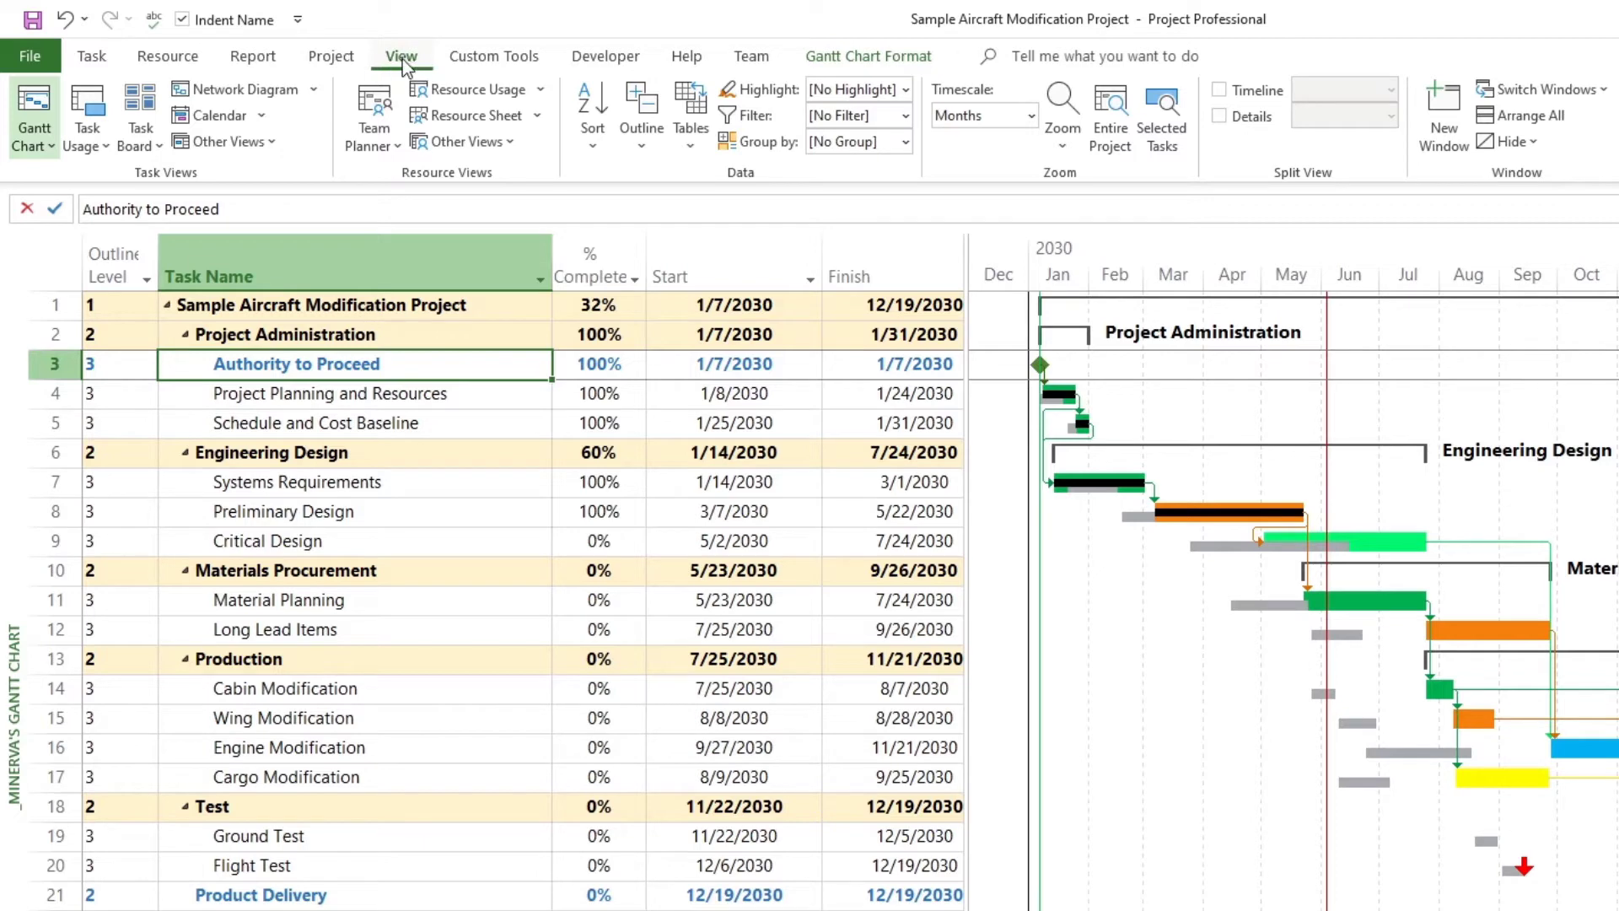
# Step: Sort the schedule by finish date and review the order of the subtasks under Engineering Design and Project Administration
pyautogui.click(595, 148)
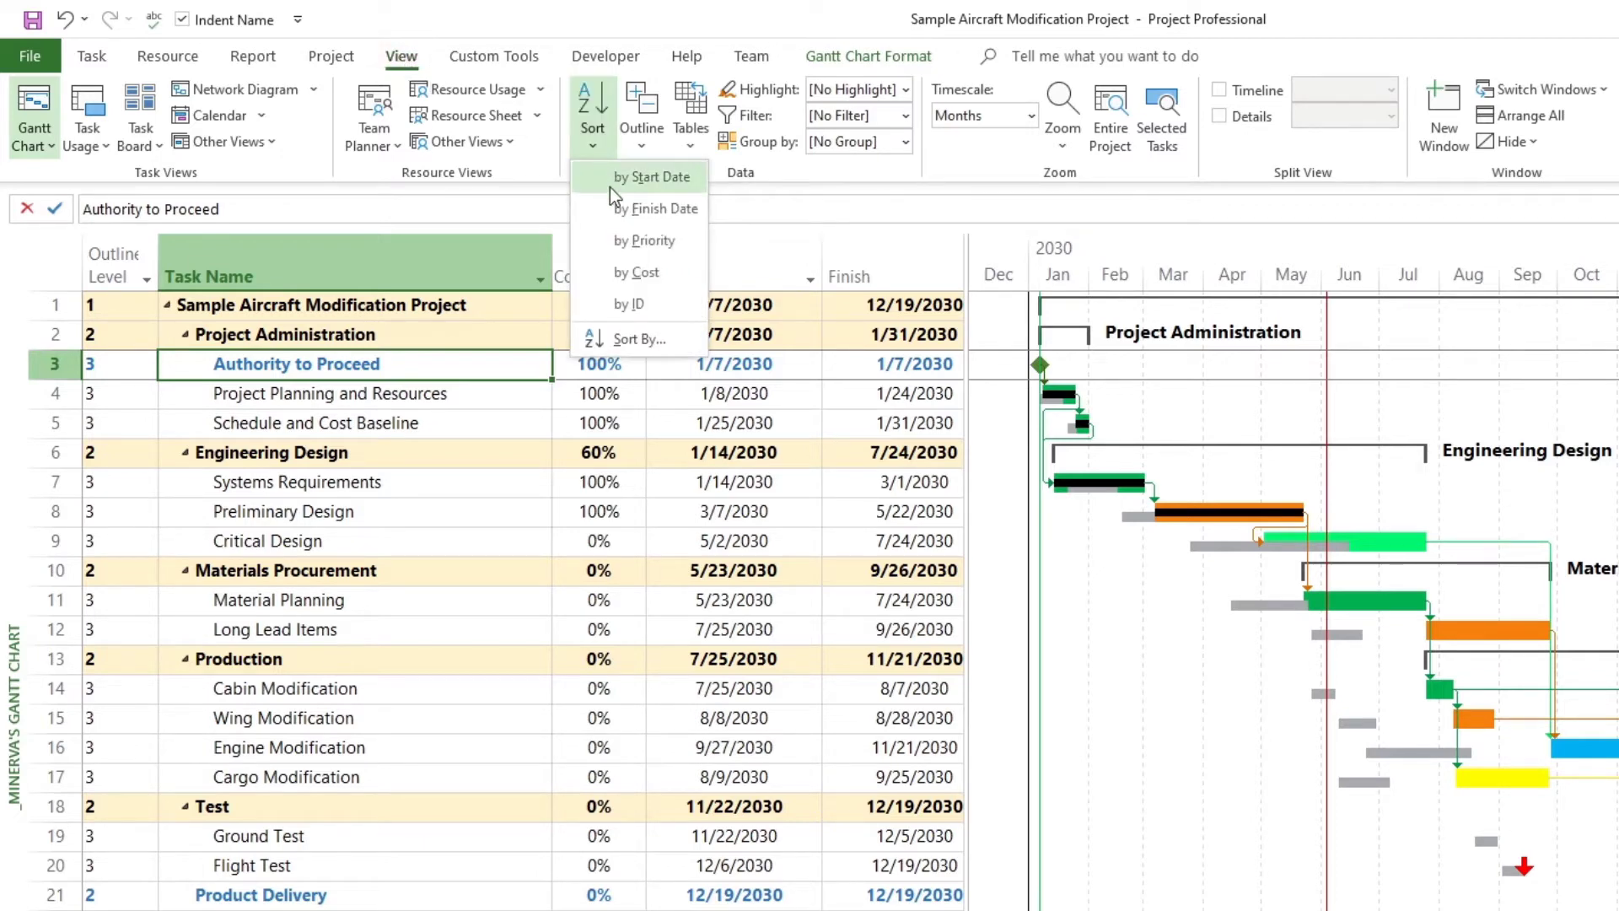
pyautogui.click(648, 211)
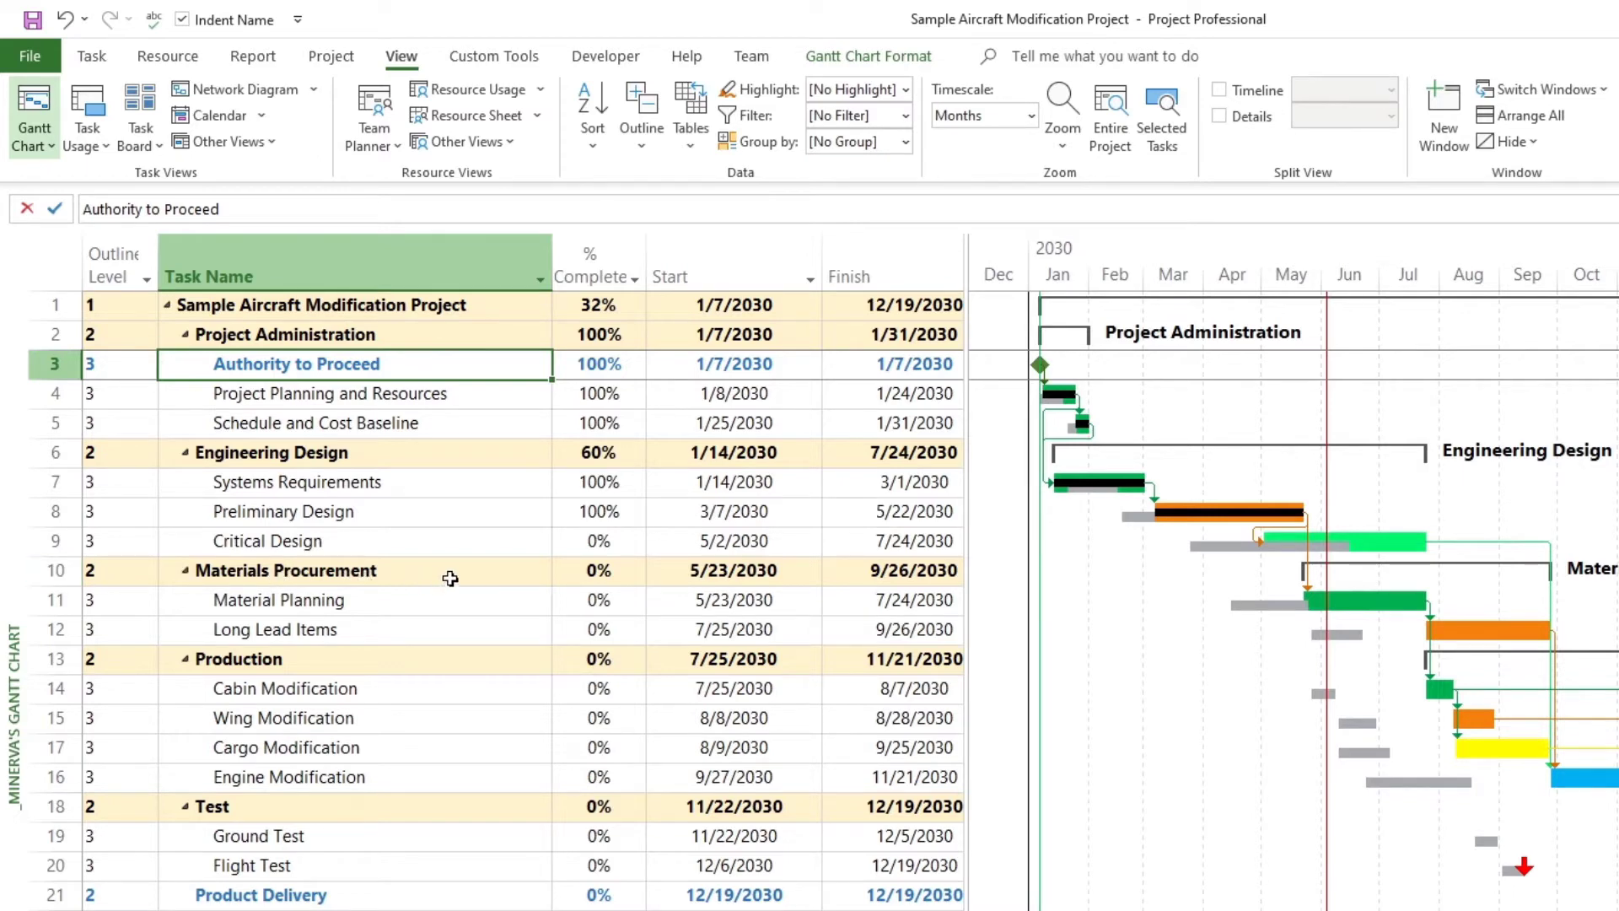
pyautogui.click(291, 486)
pyautogui.moveTo(295, 503); pyautogui.dragTo(303, 545)
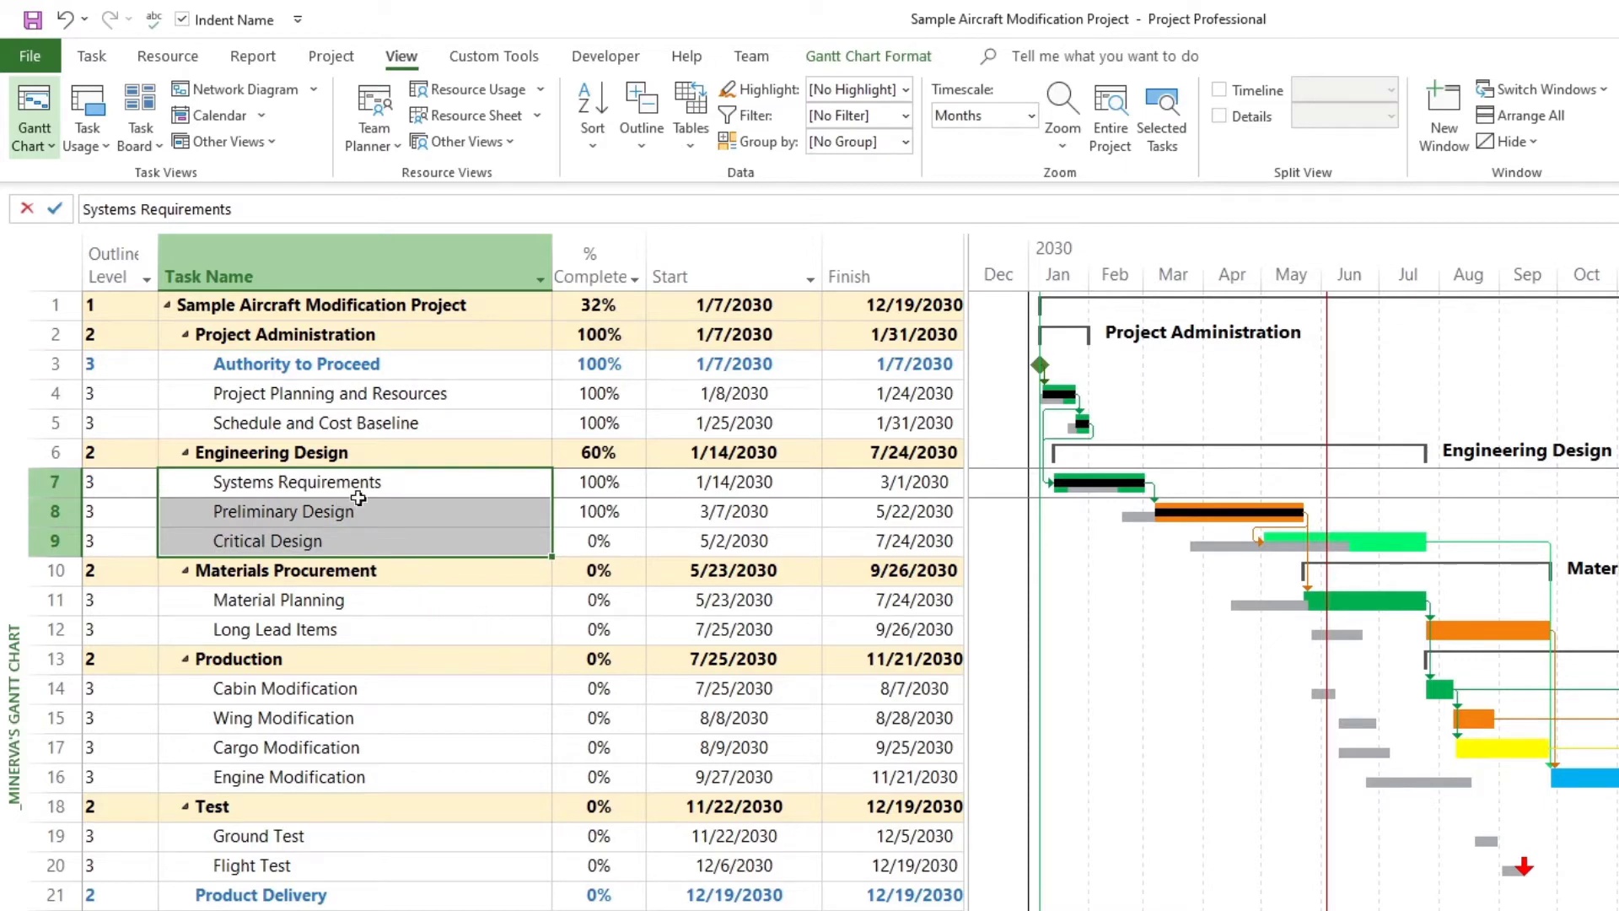
pyautogui.click(291, 455)
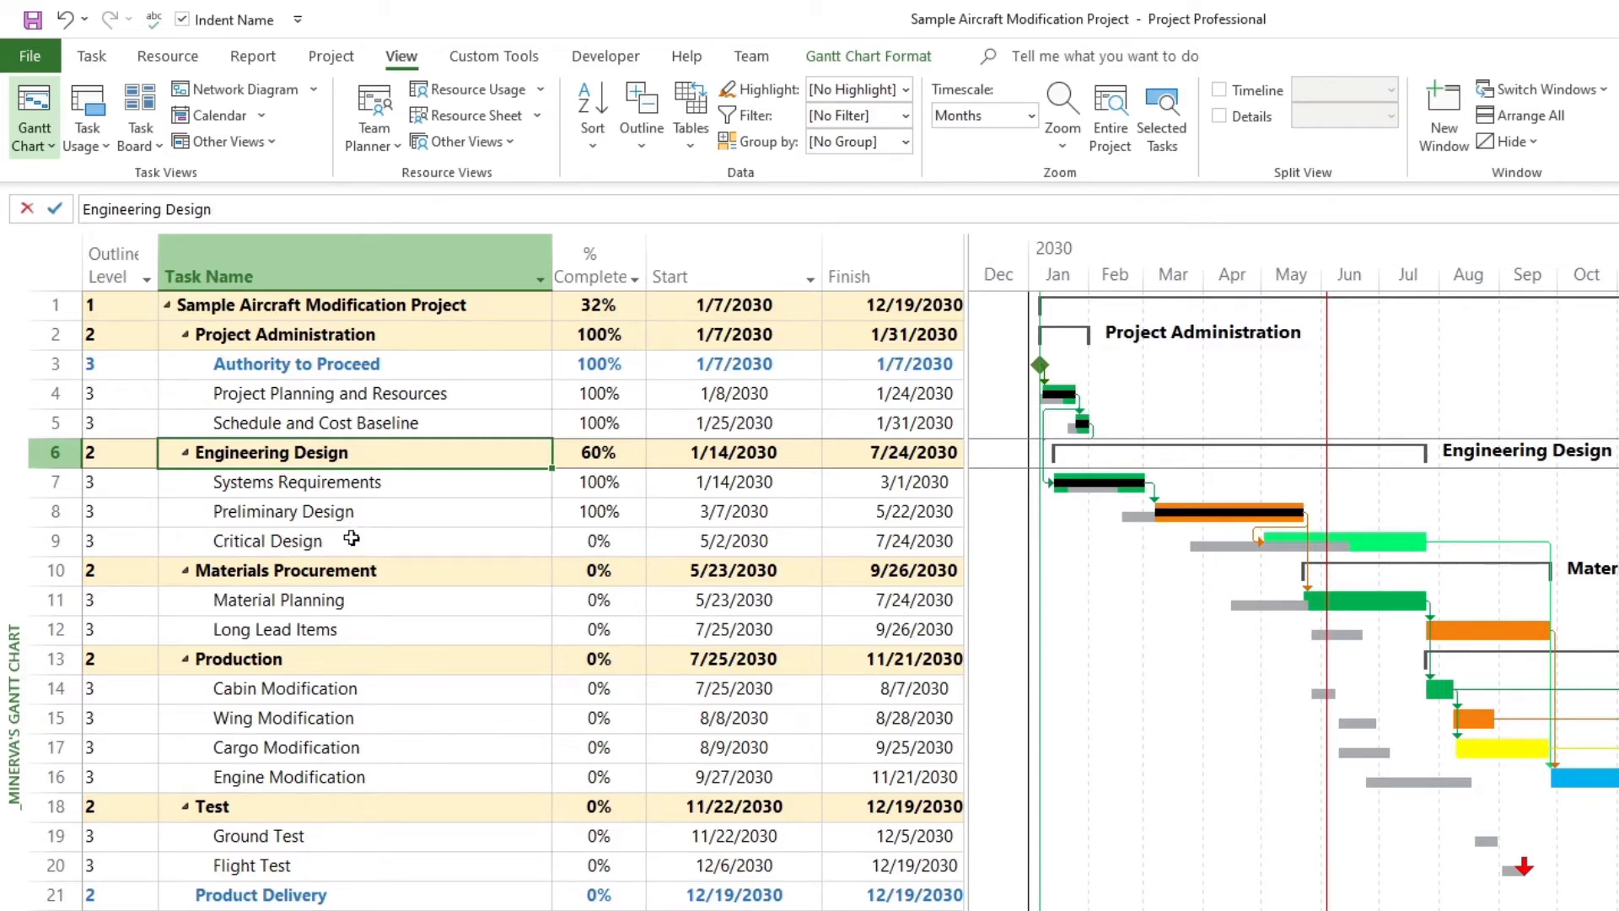
pyautogui.click(387, 513)
pyautogui.click(312, 396)
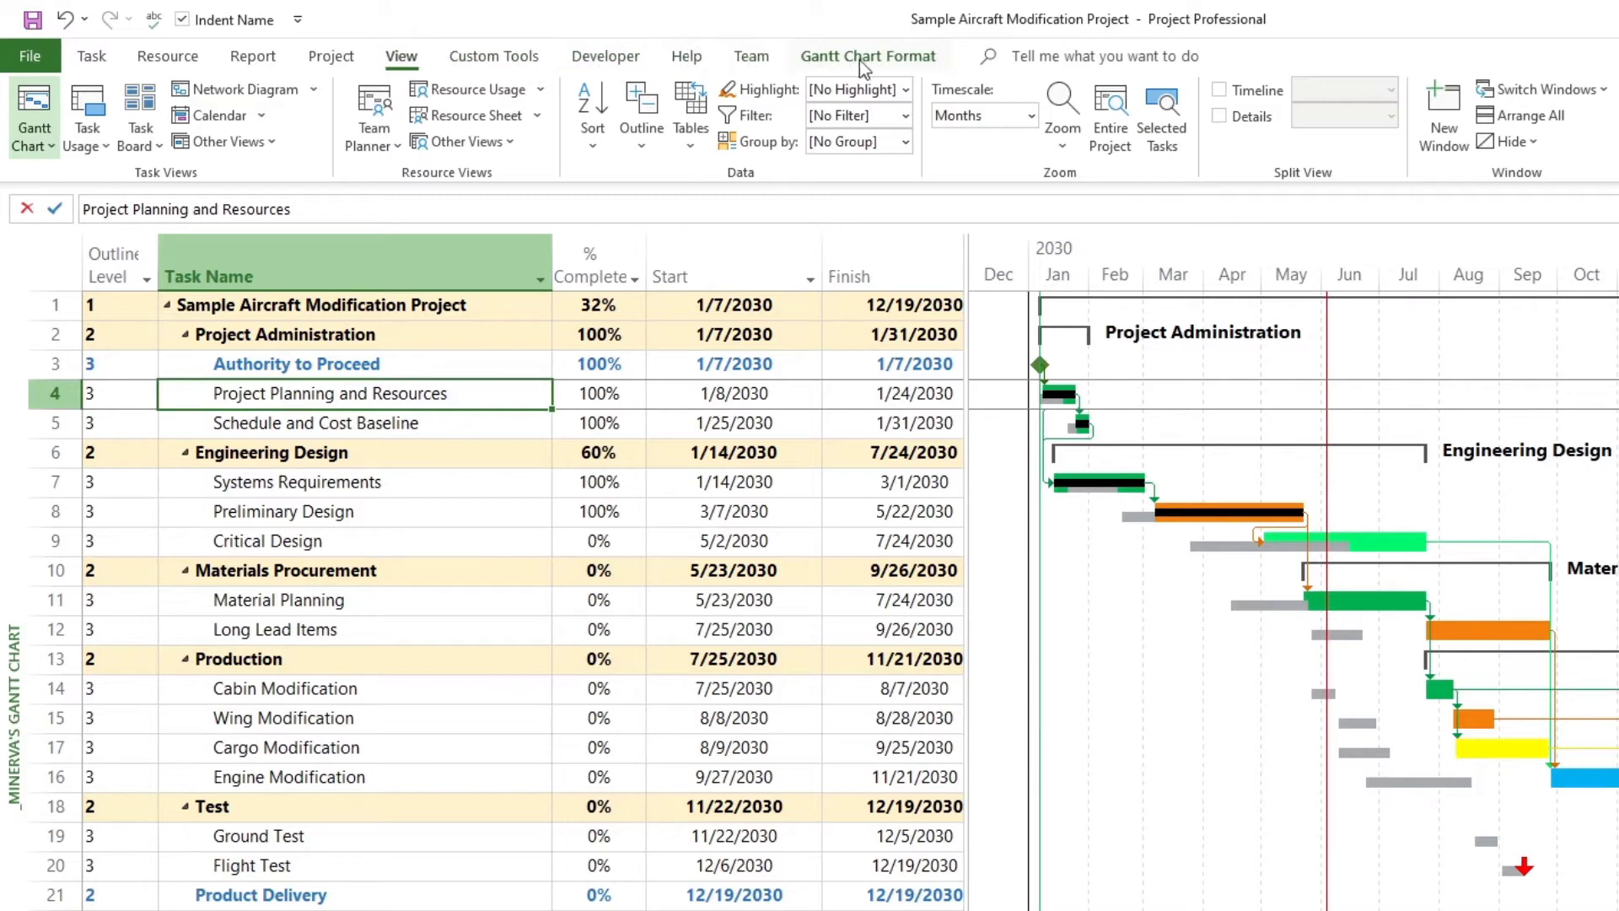
# Step: Hide the summary tasks in the Gantt chart view so only the detail tasks and milestones are listed
pyautogui.click(890, 60)
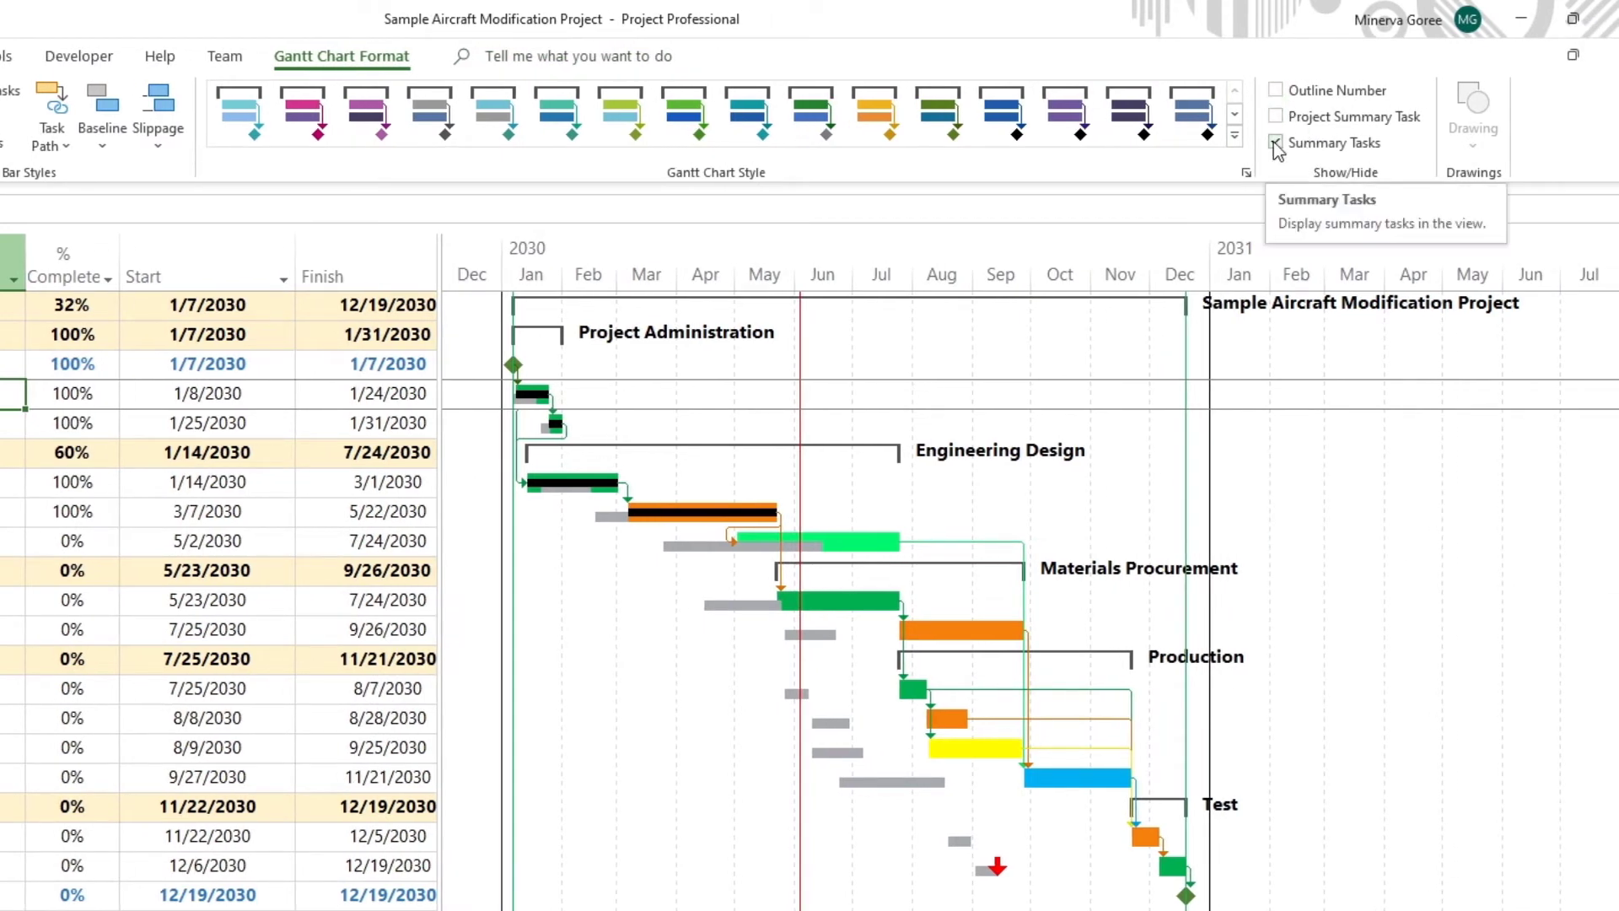
pyautogui.click(1276, 144)
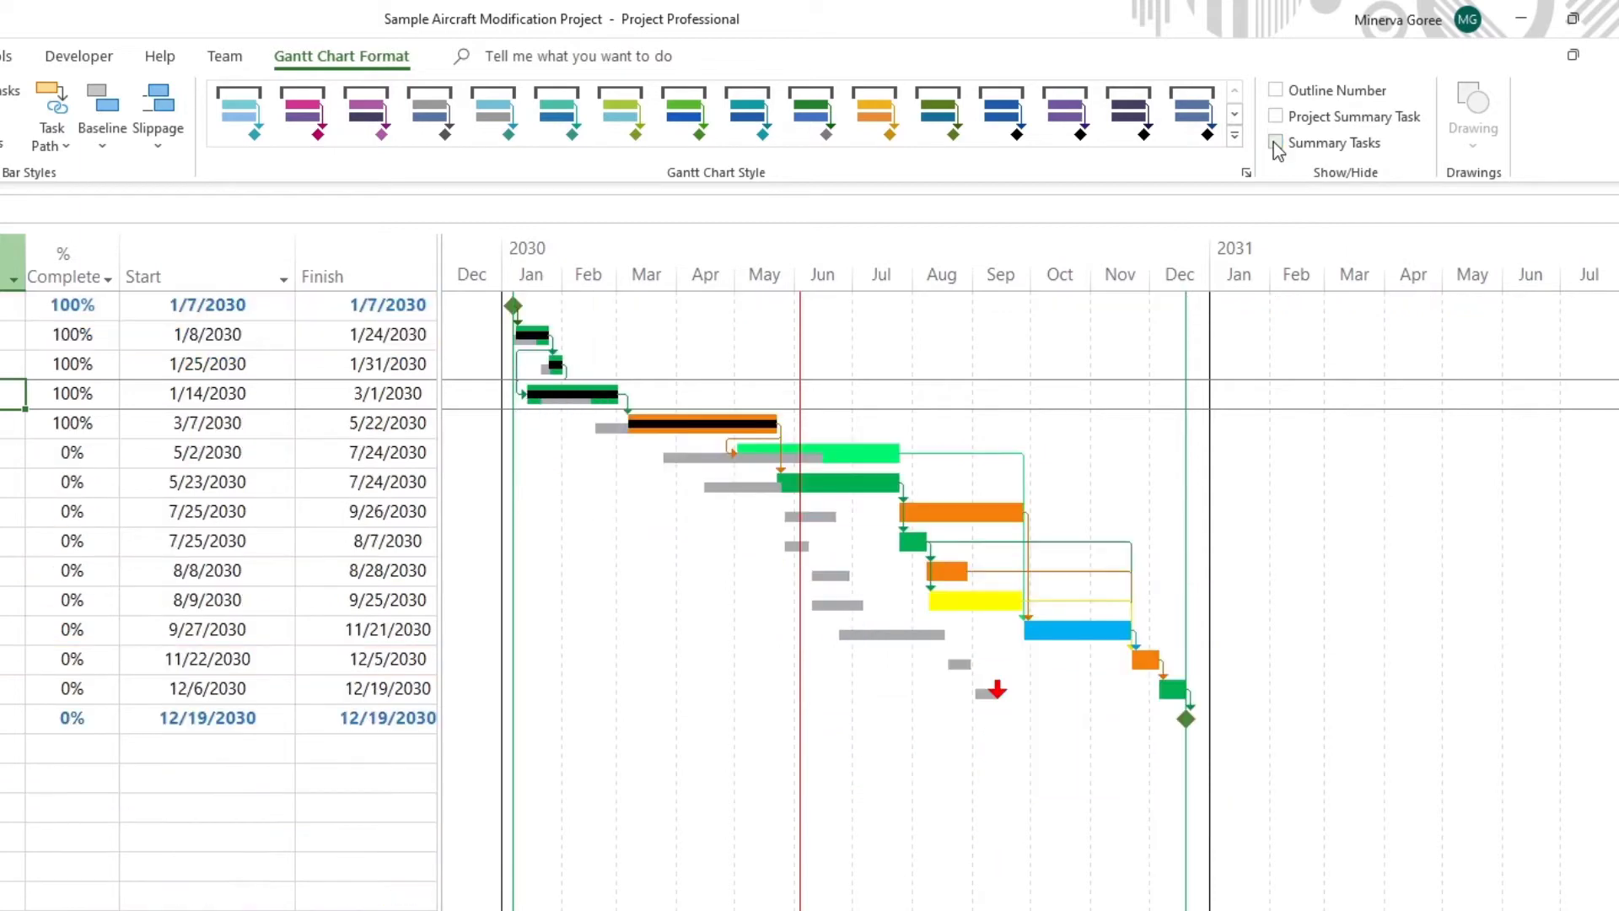
pyautogui.click(340, 362)
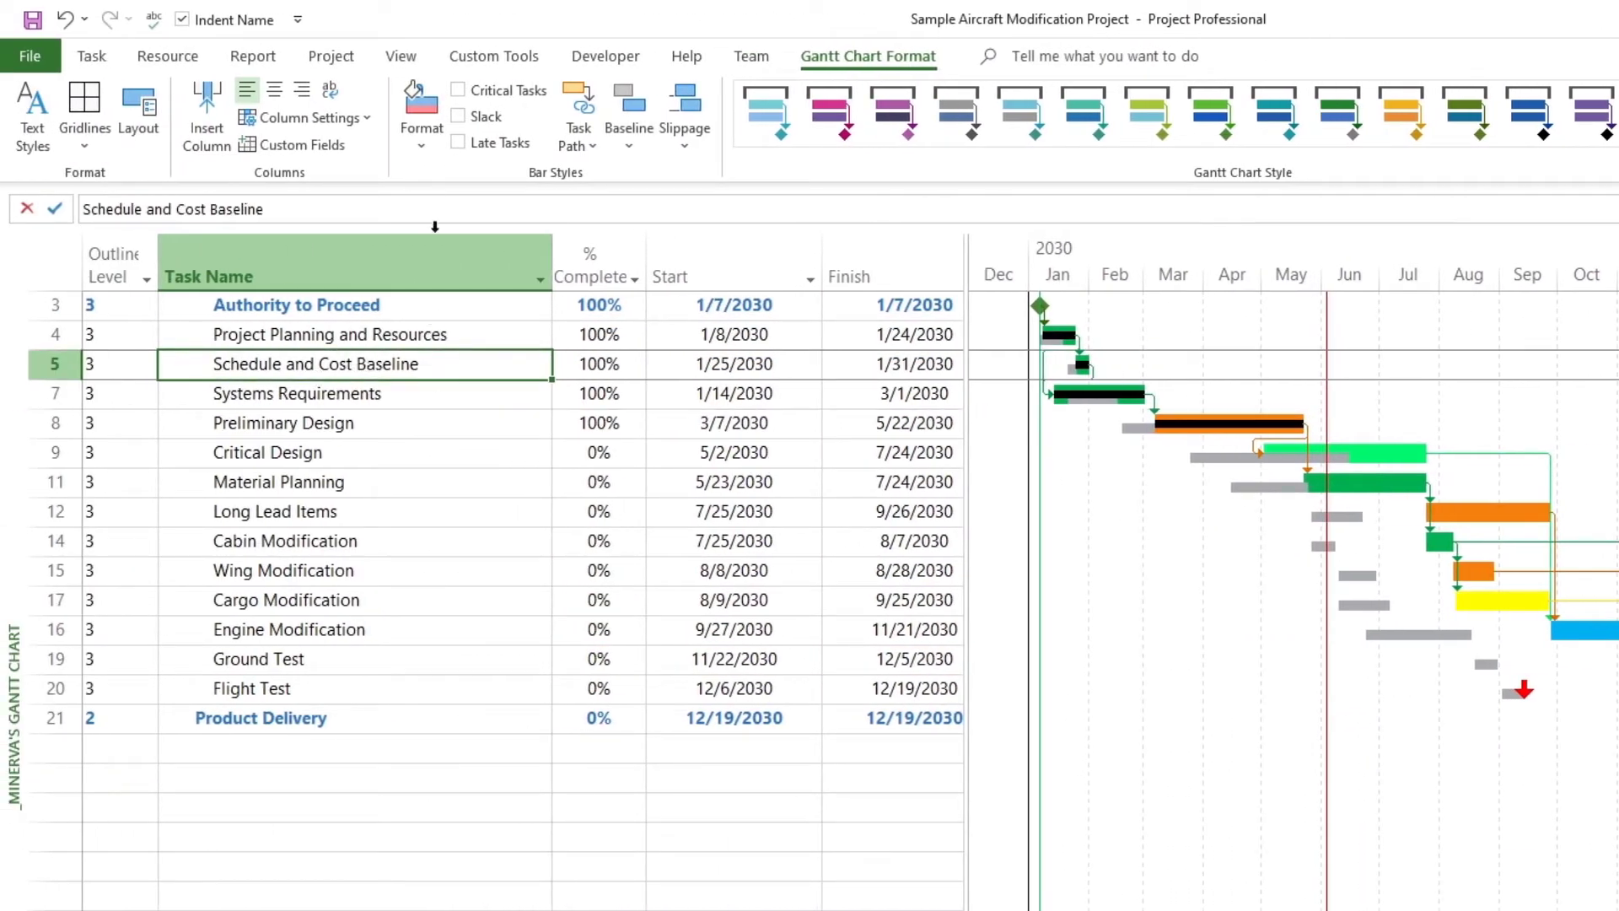
# Step: Sort the detail tasks by finish date and select the Material Planning task
pyautogui.click(403, 61)
pyautogui.click(593, 135)
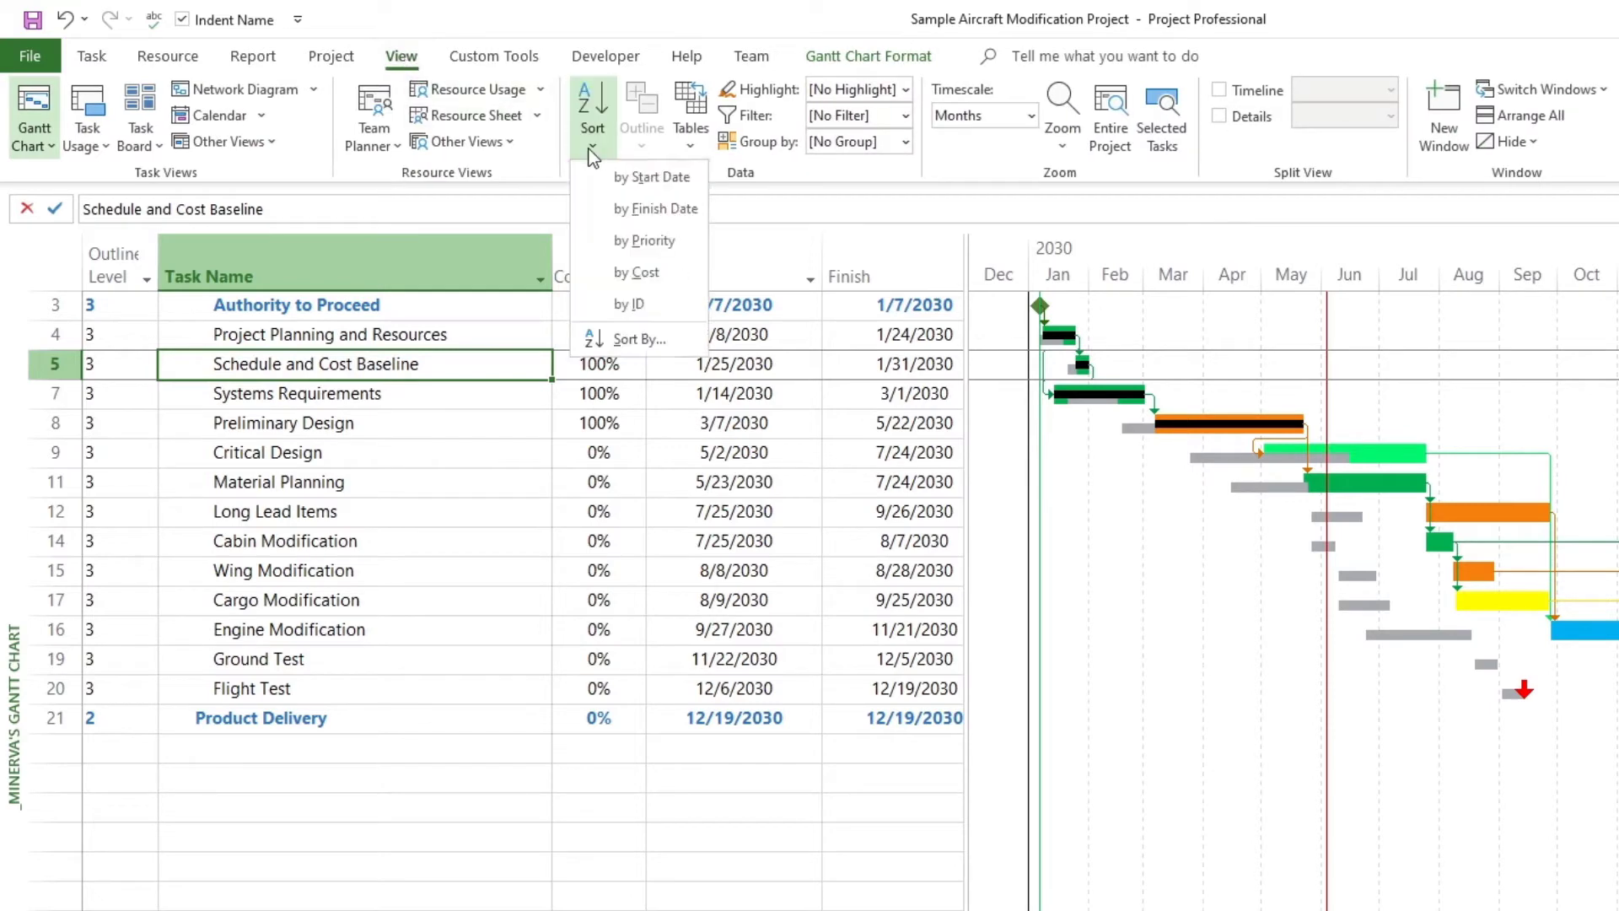
pyautogui.click(659, 211)
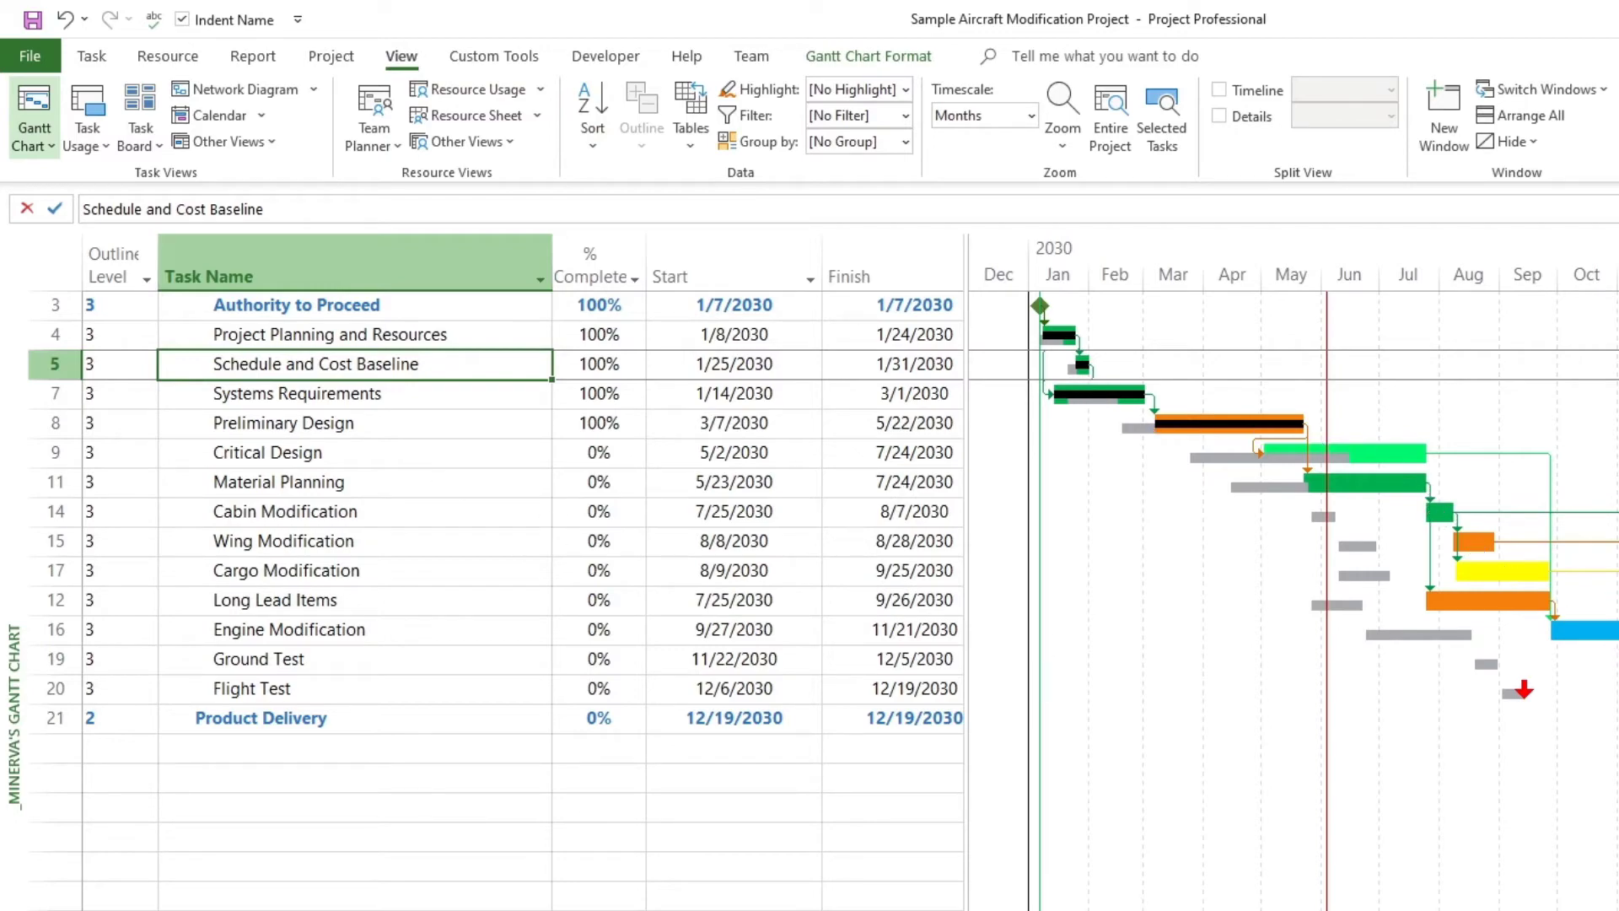
pyautogui.click(318, 457)
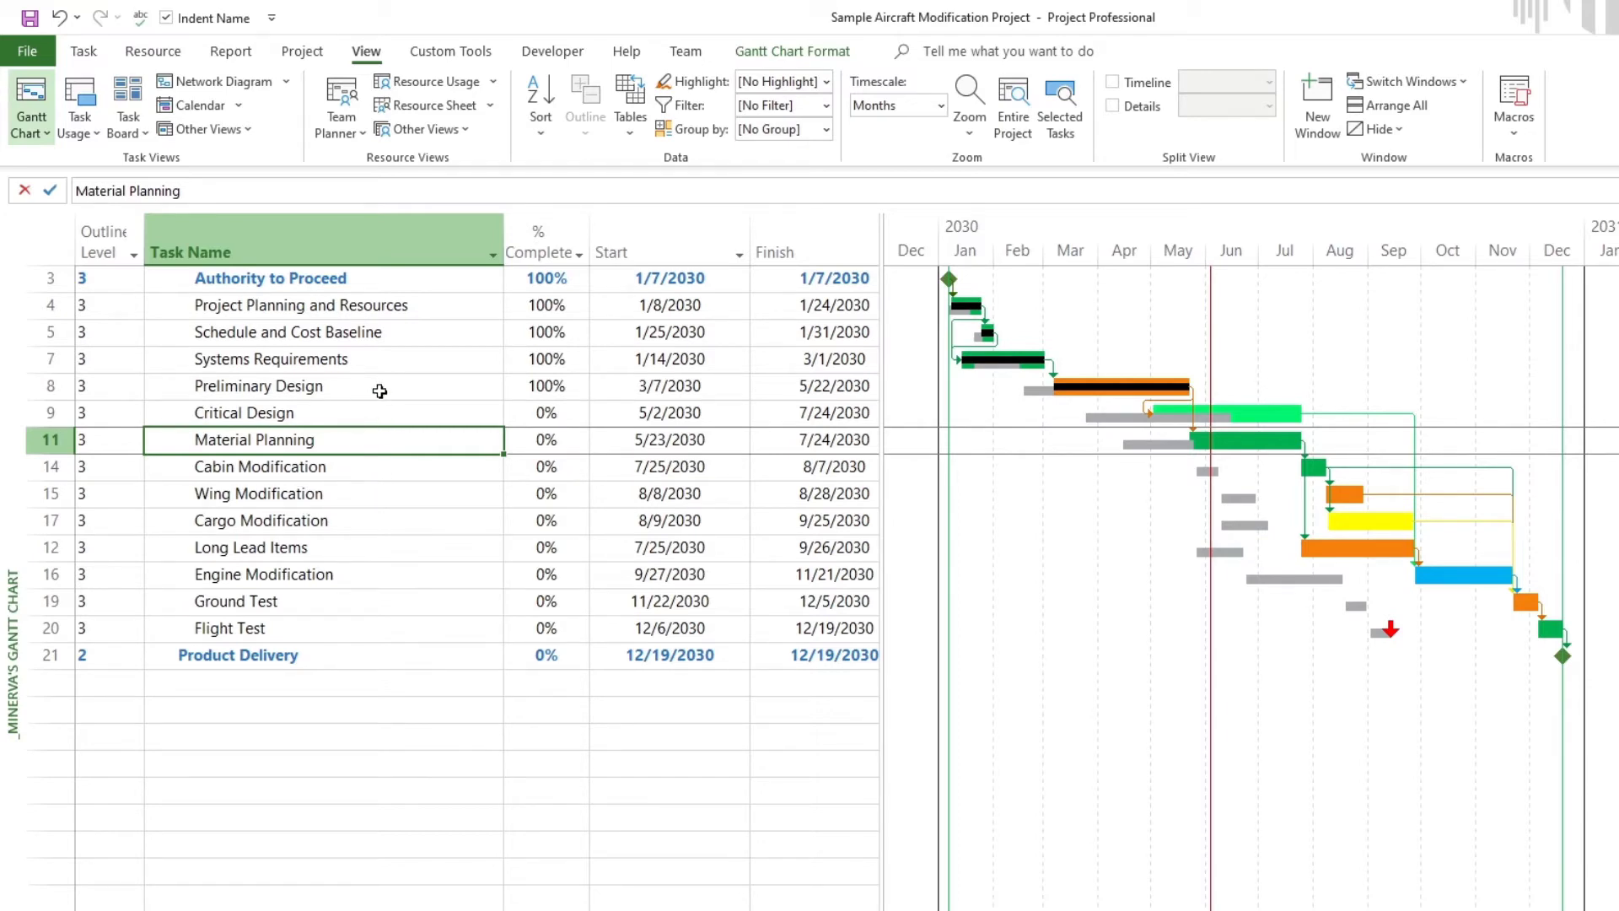
# Step: Apply a custom sort by Finish ascending, with Start ascending as the second key, keeping the outline structure
pyautogui.click(540, 133)
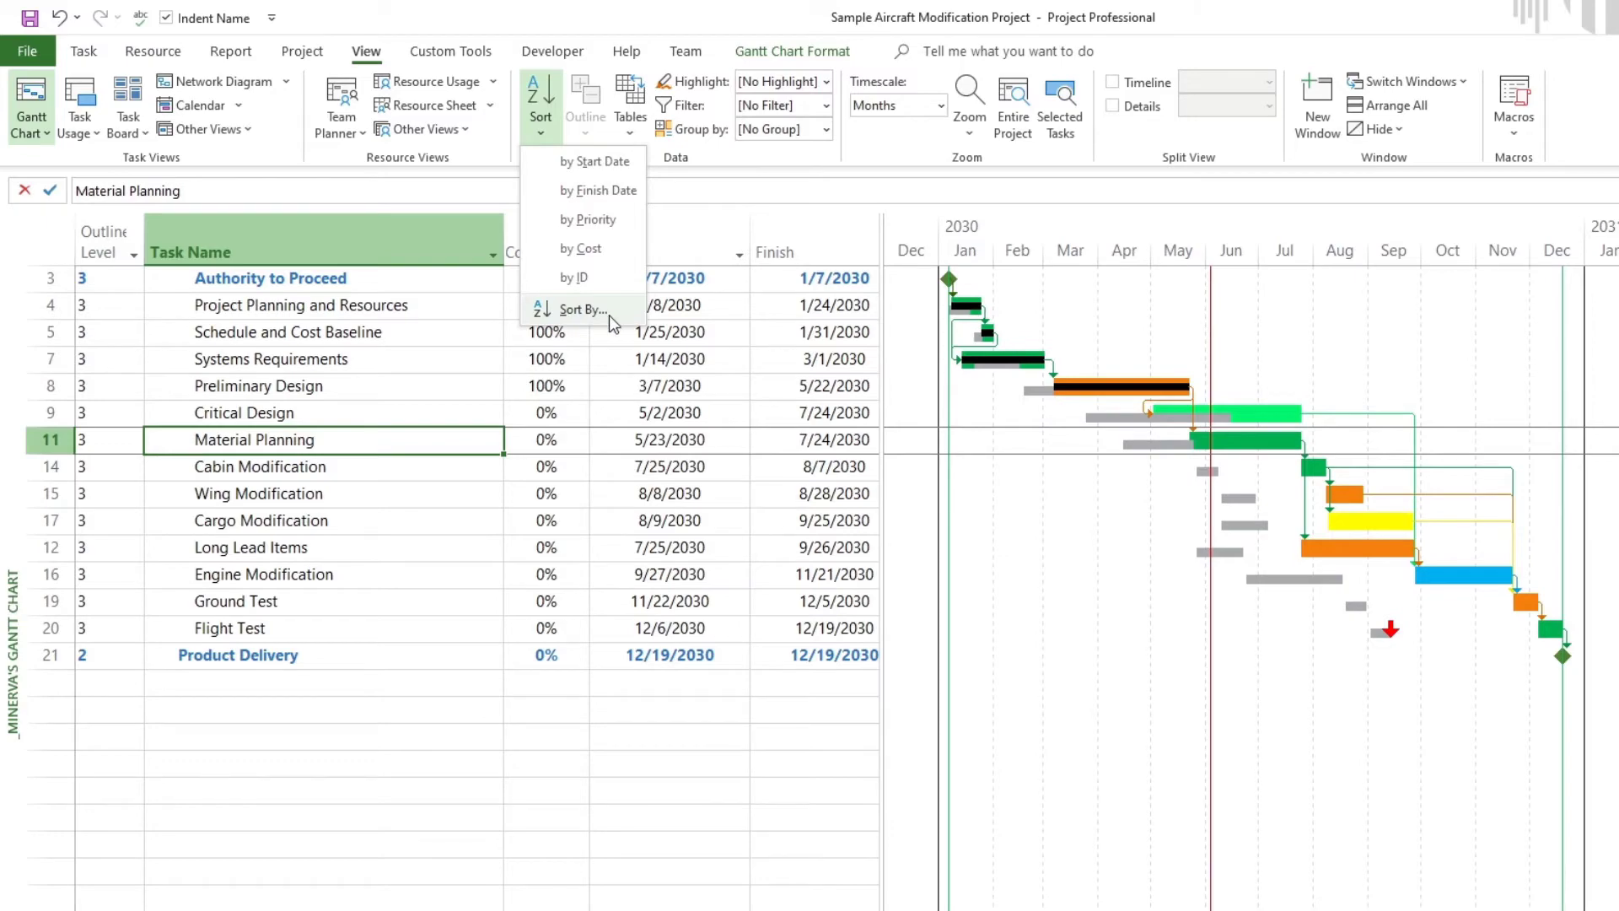
pyautogui.press('Escape')
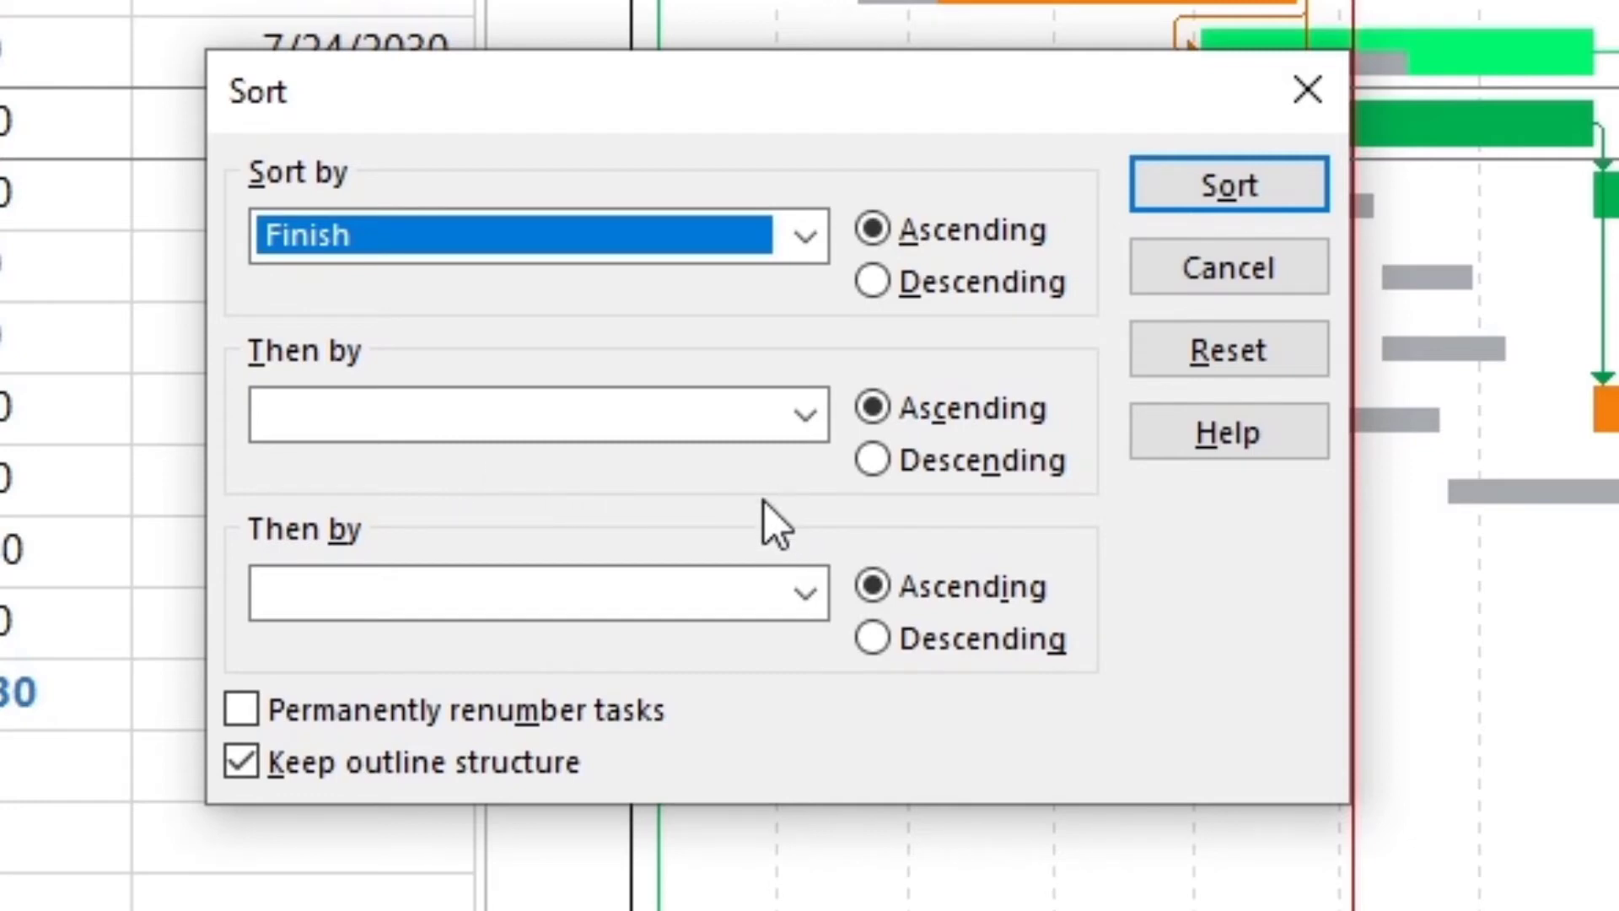
pyautogui.click(806, 422)
pyautogui.scroll(-7, 506, 797)
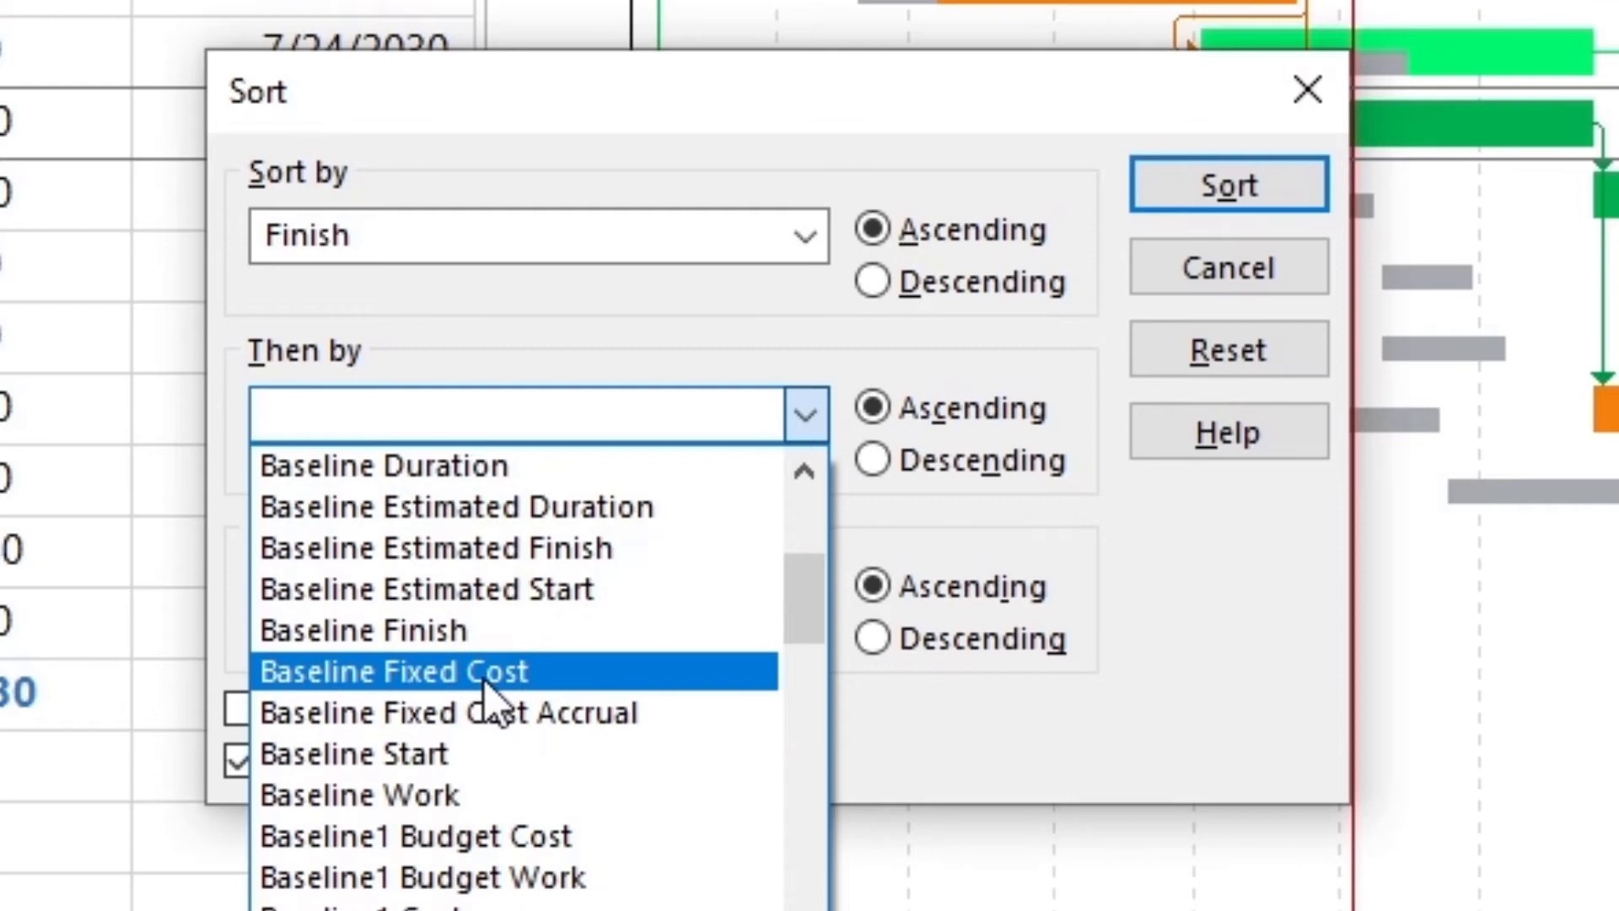
pyautogui.write('Start')
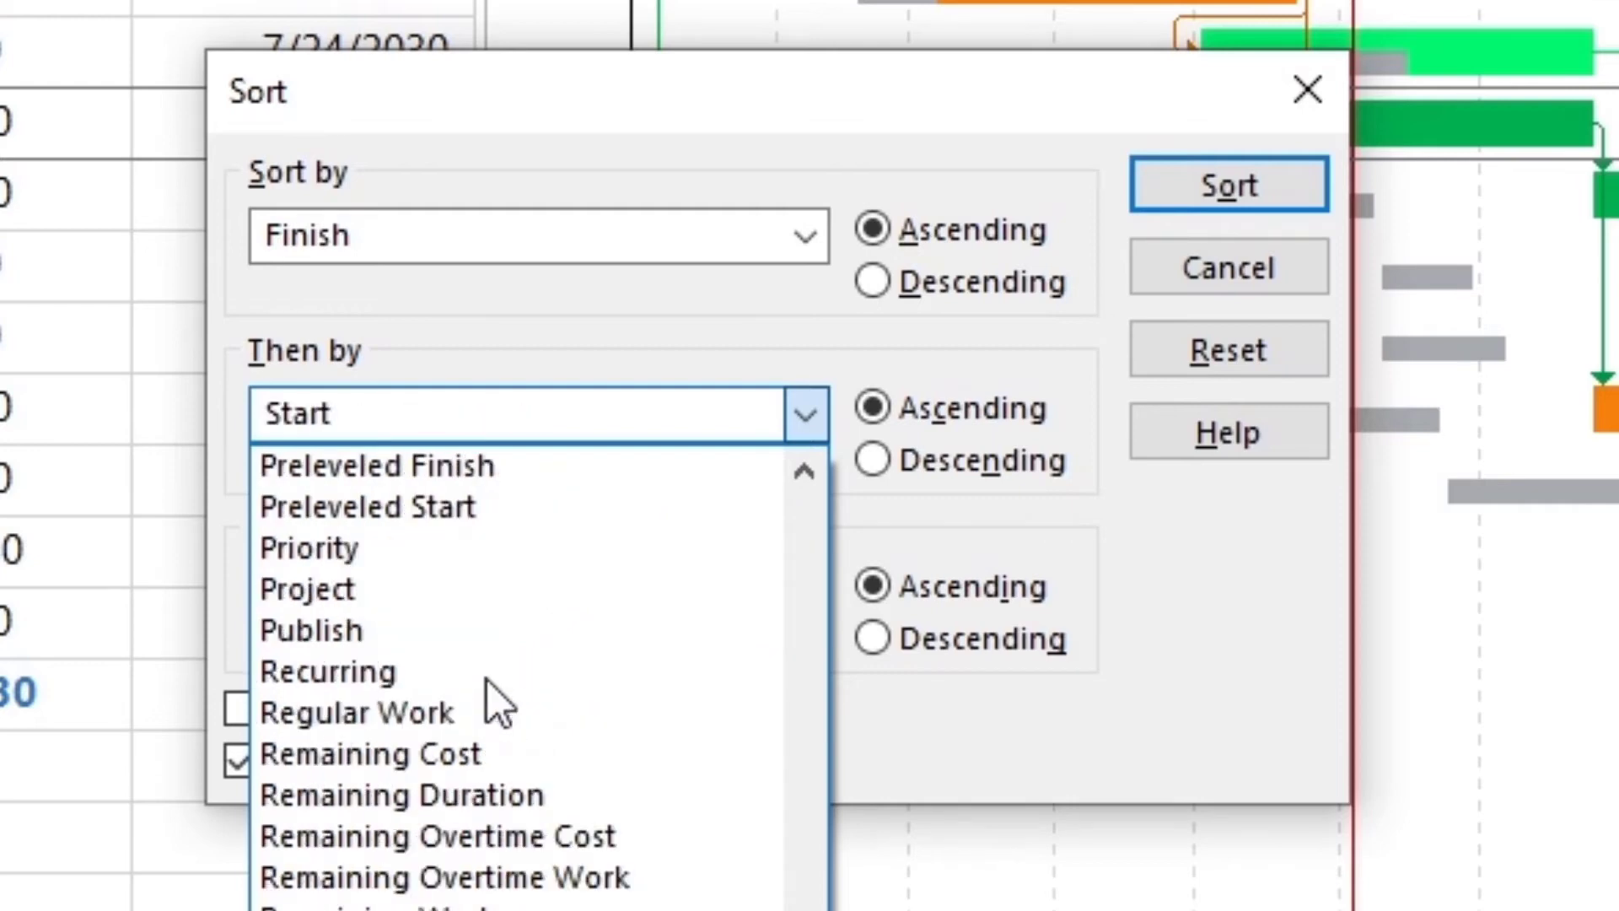
pyautogui.click(427, 397)
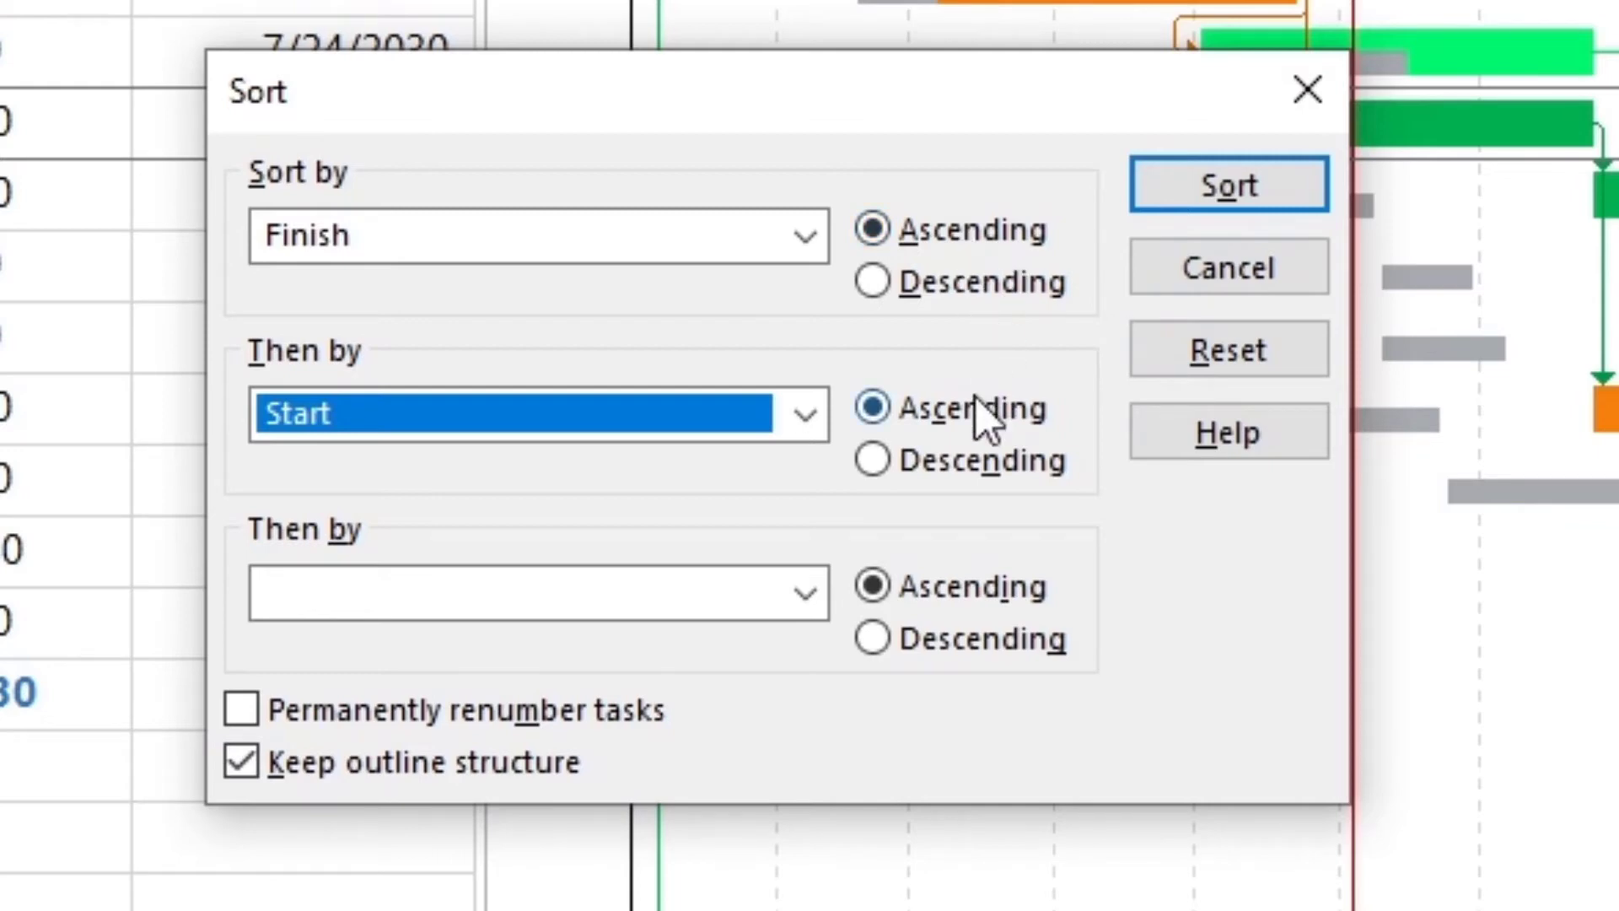
pyautogui.click(1230, 185)
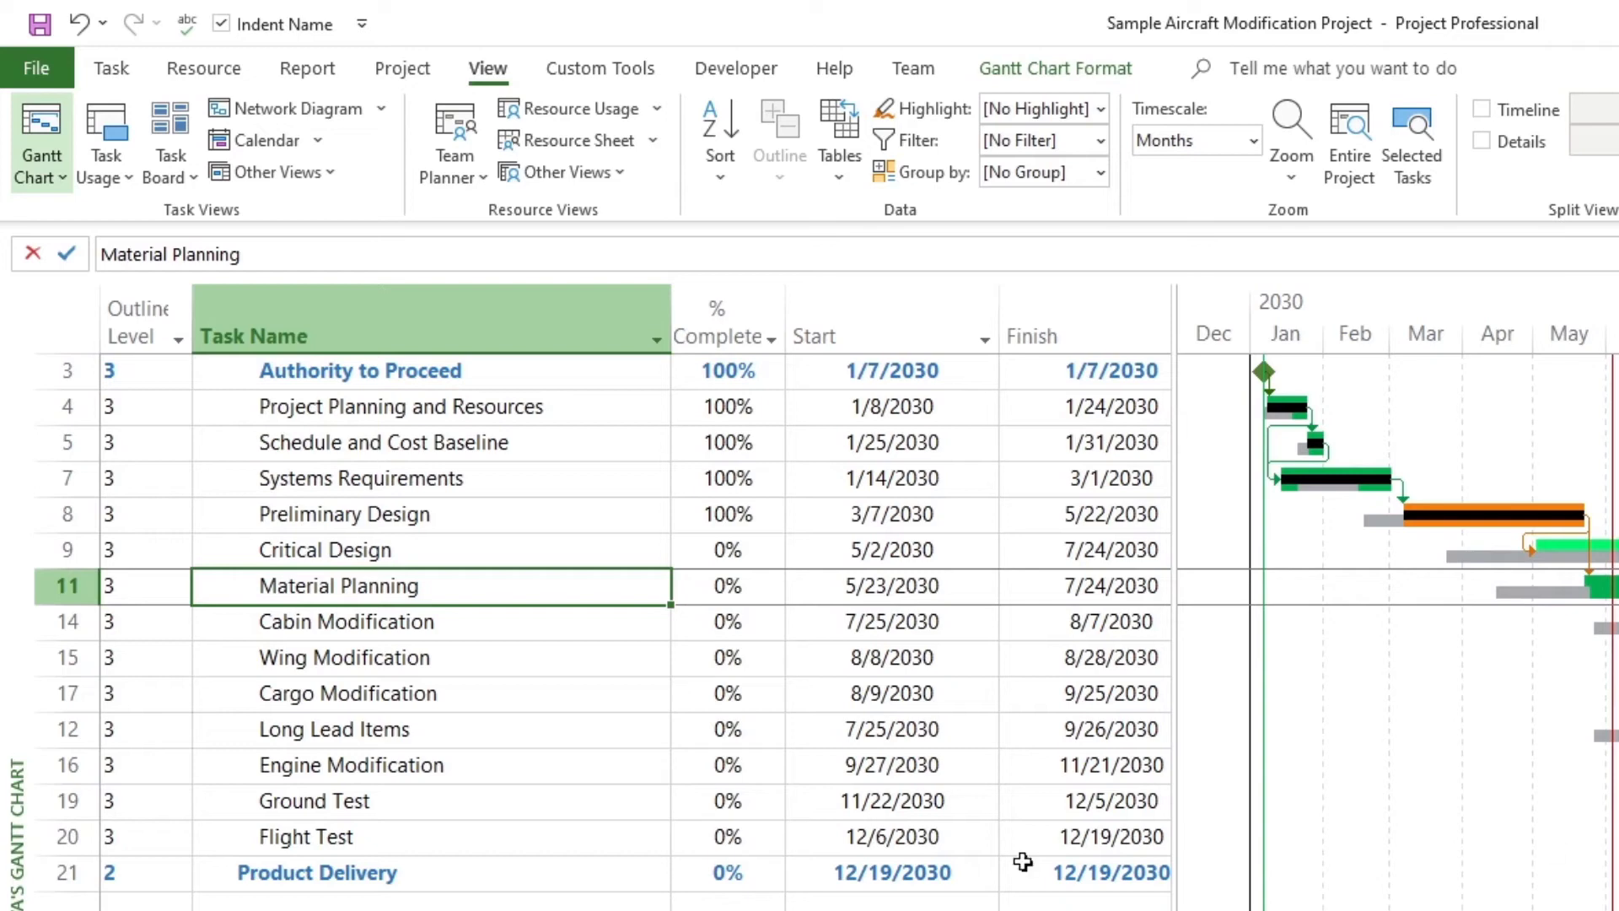
# Step: Examine the position of Long Lead Items and the indentation of the task names from Authority to Proceed to Product Delivery
pyautogui.click(439, 727)
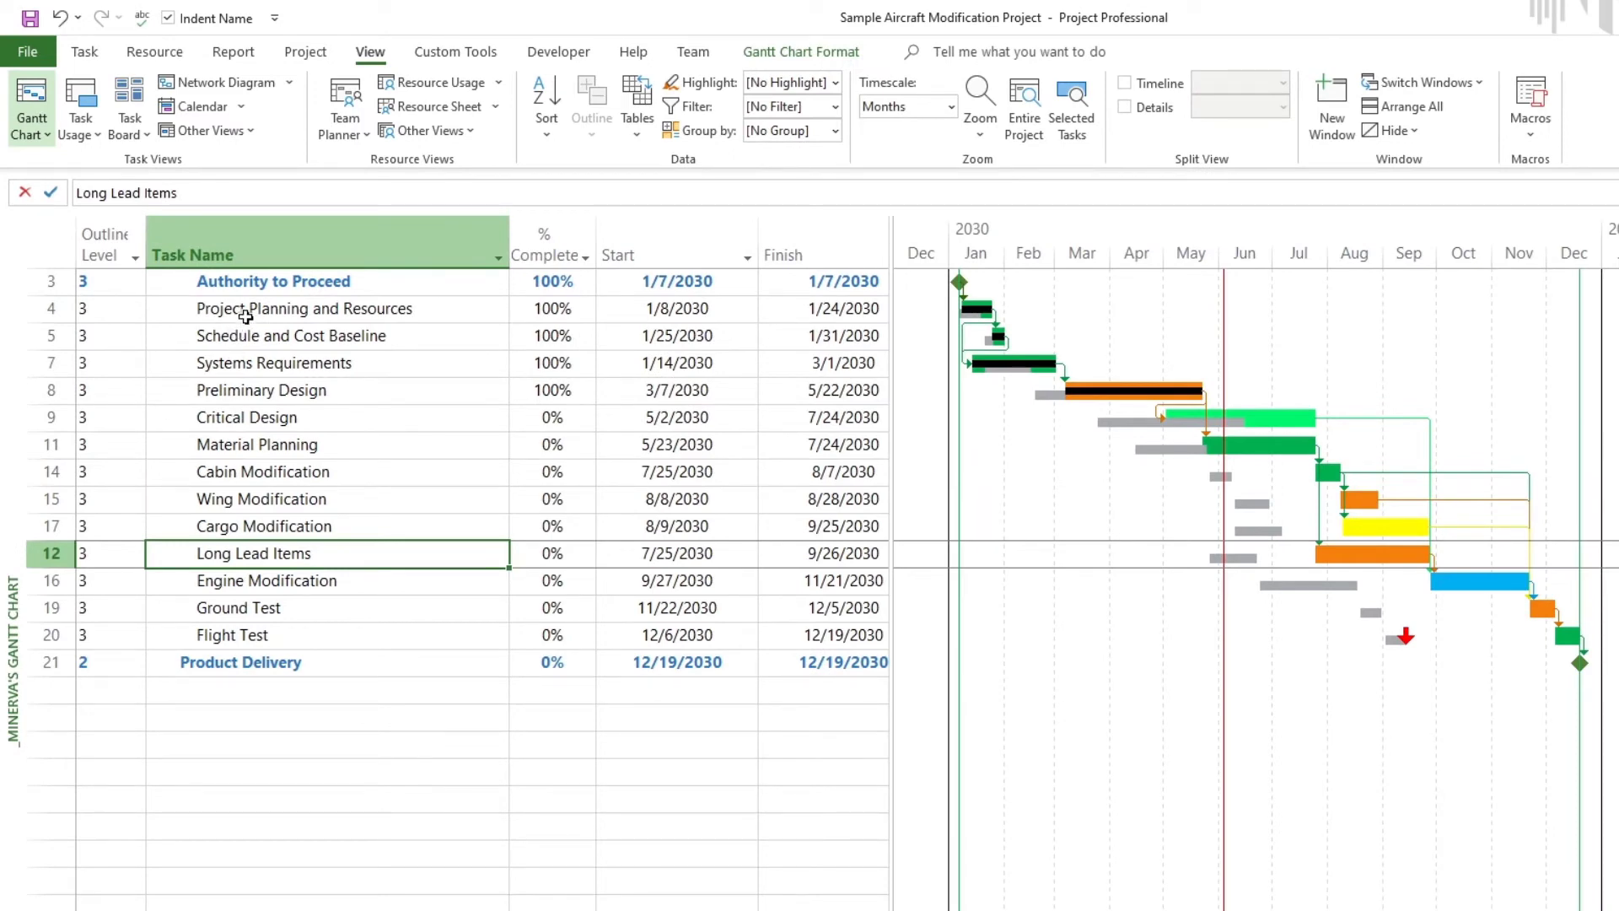
pyautogui.click(245, 312)
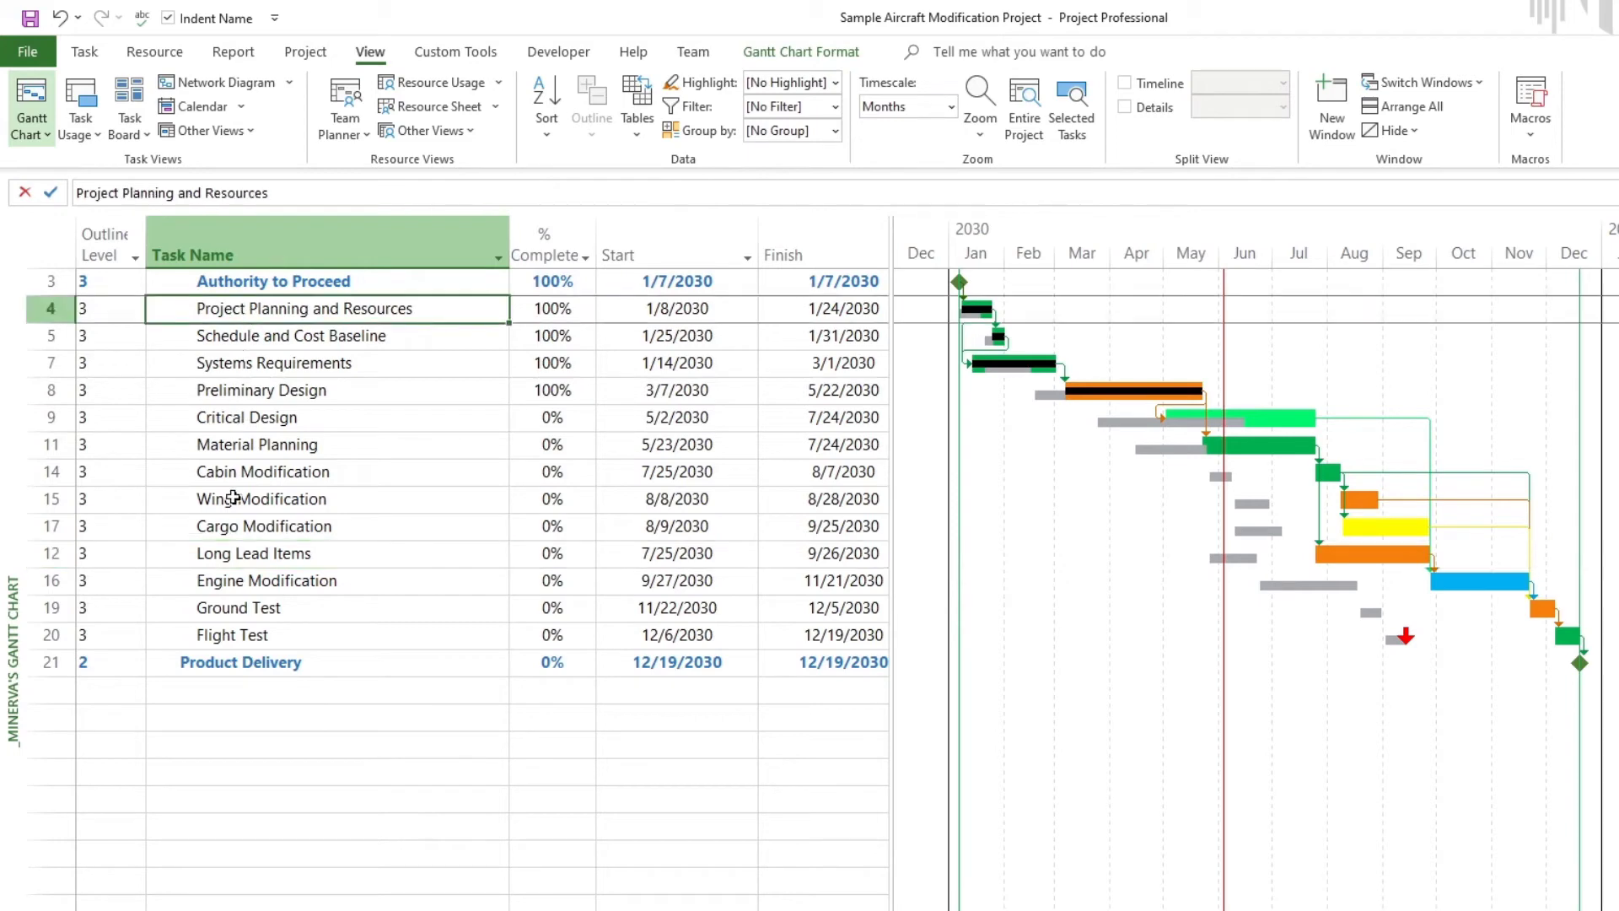
pyautogui.click(207, 664)
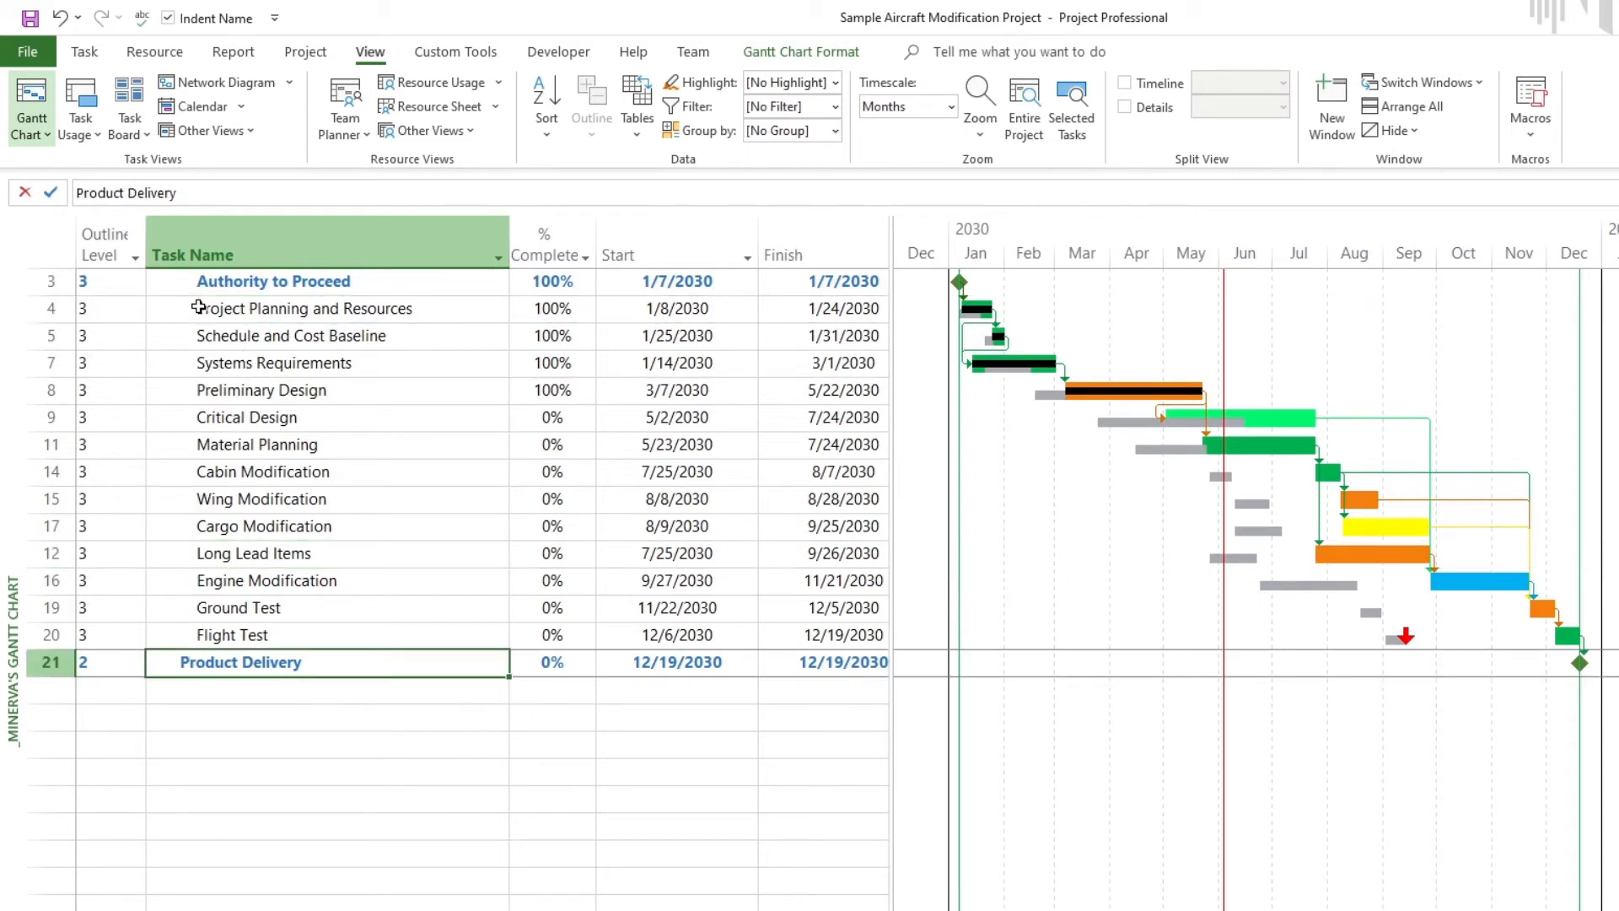
pyautogui.moveTo(199, 285); pyautogui.dragTo(270, 661)
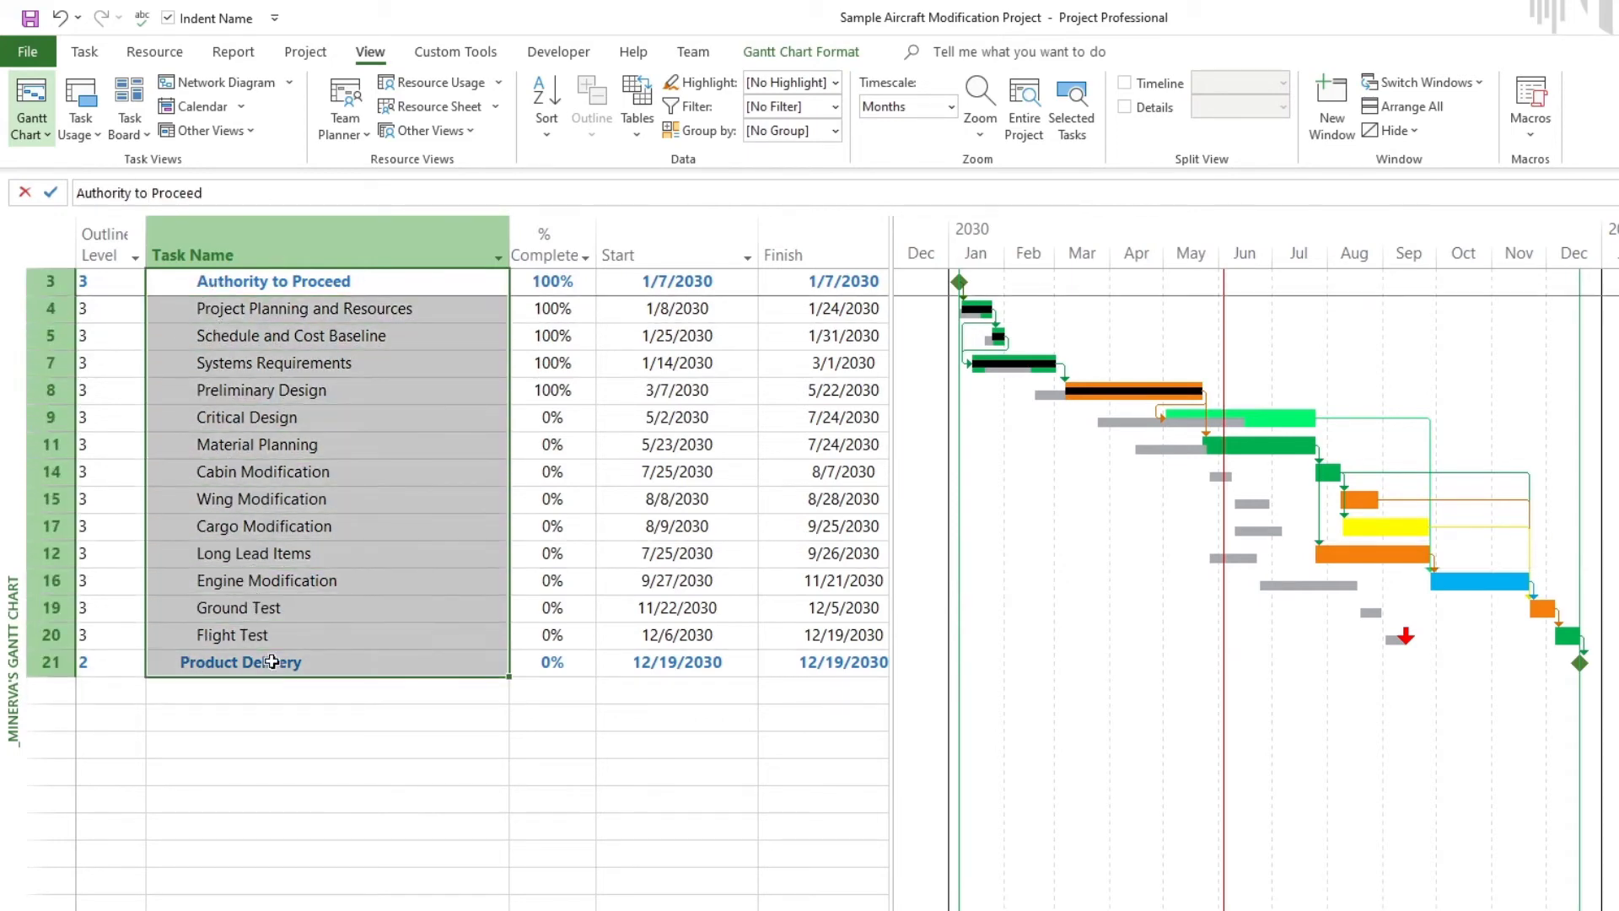
pyautogui.moveTo(265, 413); pyautogui.dragTo(264, 401)
pyautogui.click(264, 393)
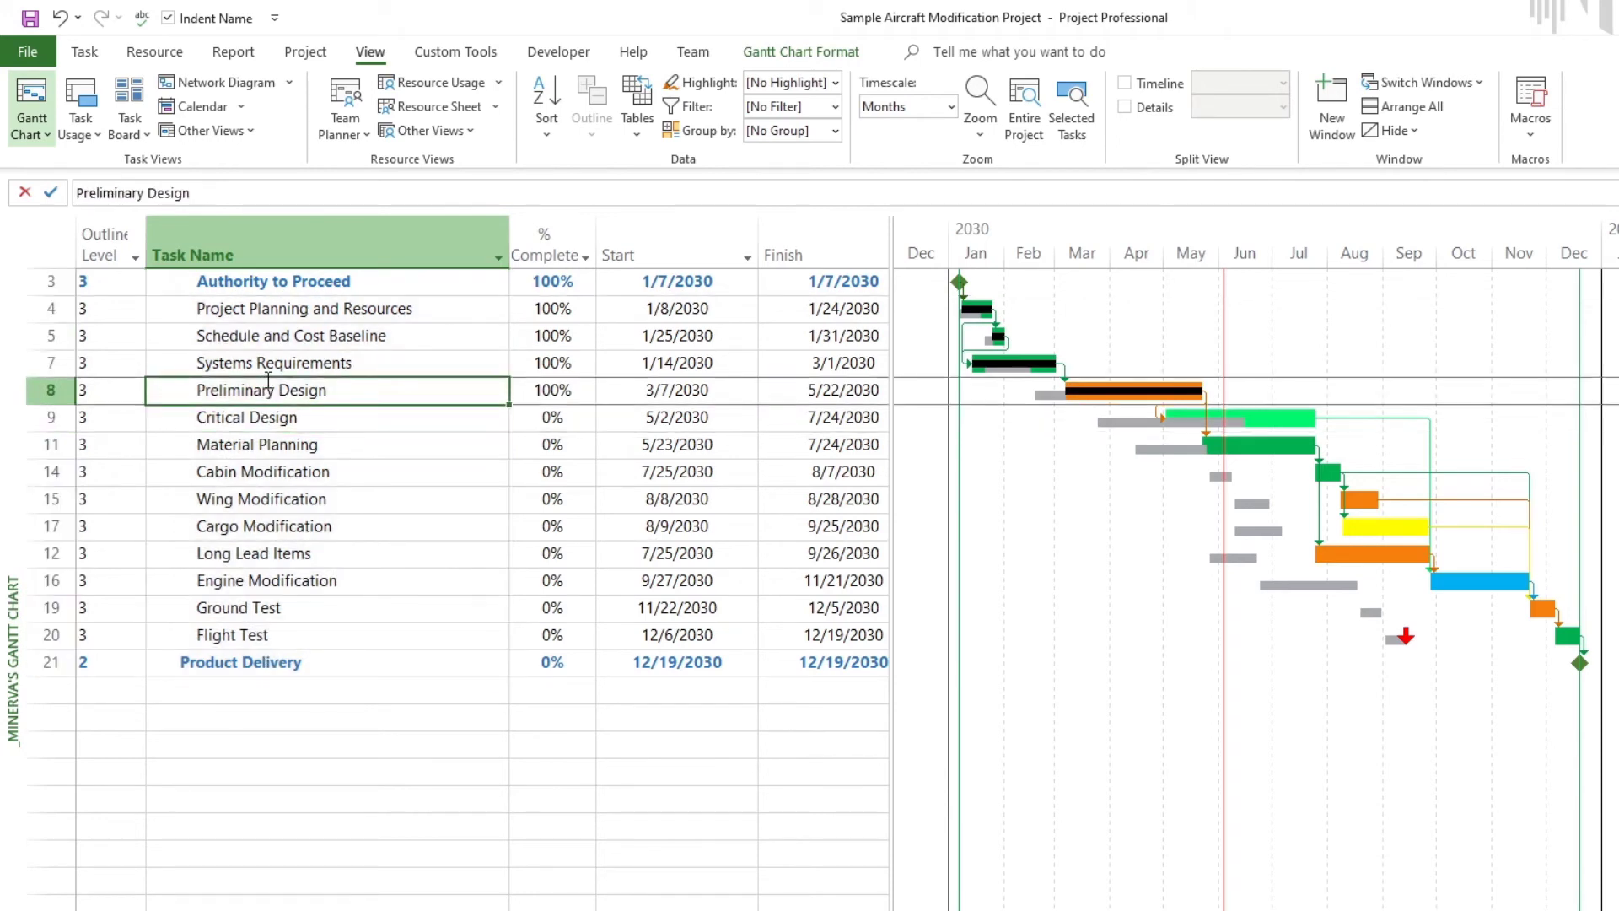
# Step: Turn off name indentation and check the alignment of the task names from Authority to Proceed to Product Delivery
pyautogui.click(169, 19)
pyautogui.click(217, 280)
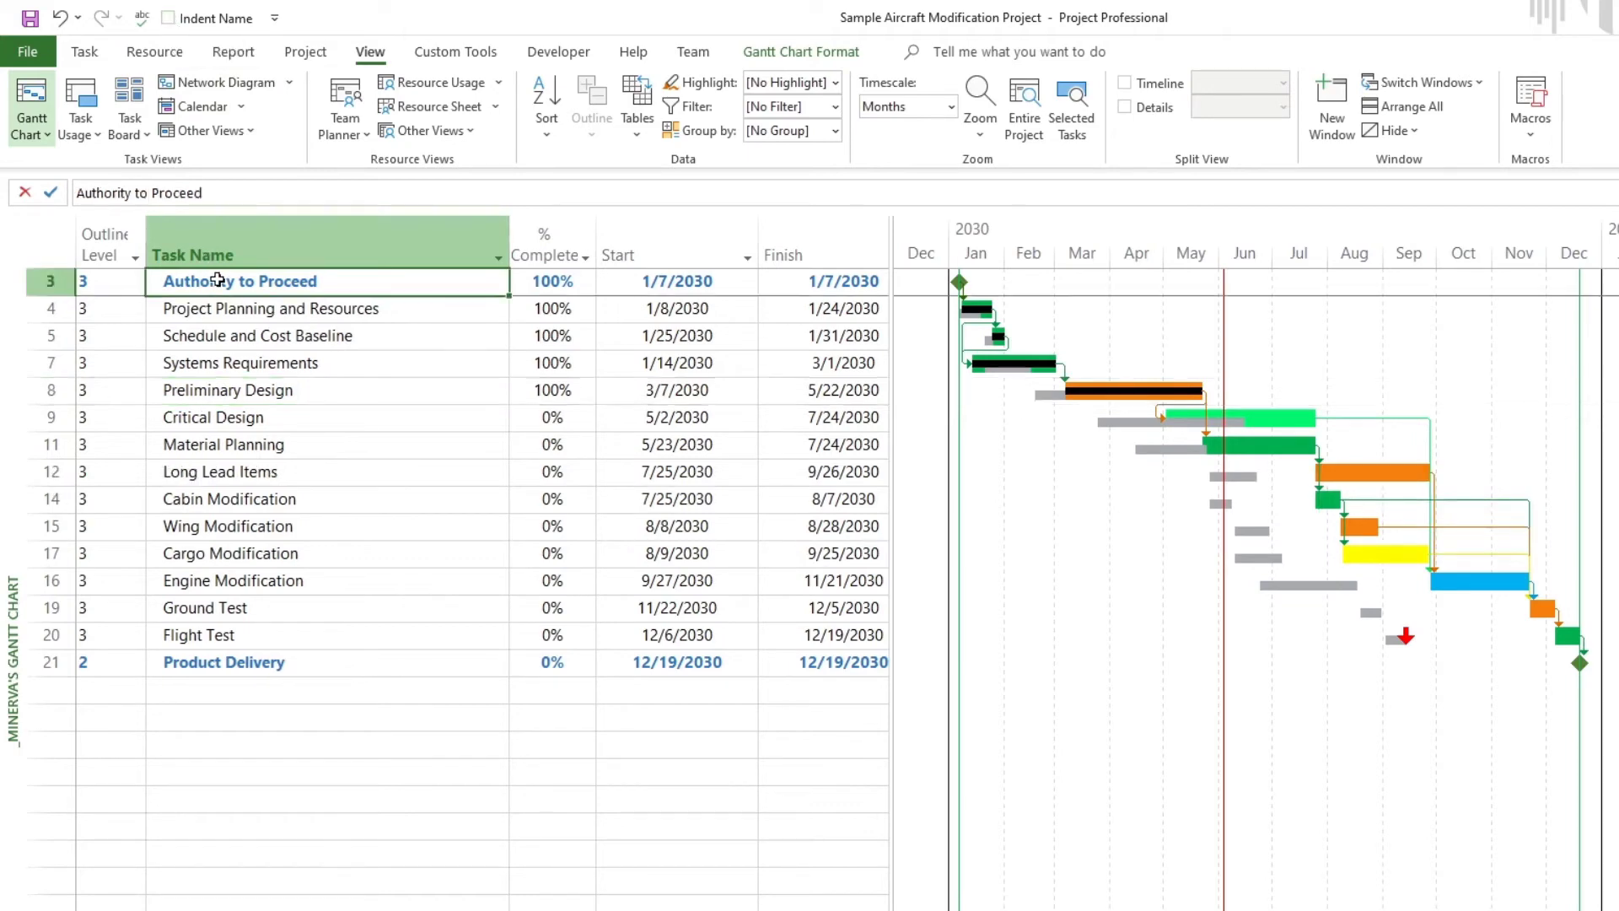
pyautogui.moveTo(217, 280); pyautogui.dragTo(268, 663)
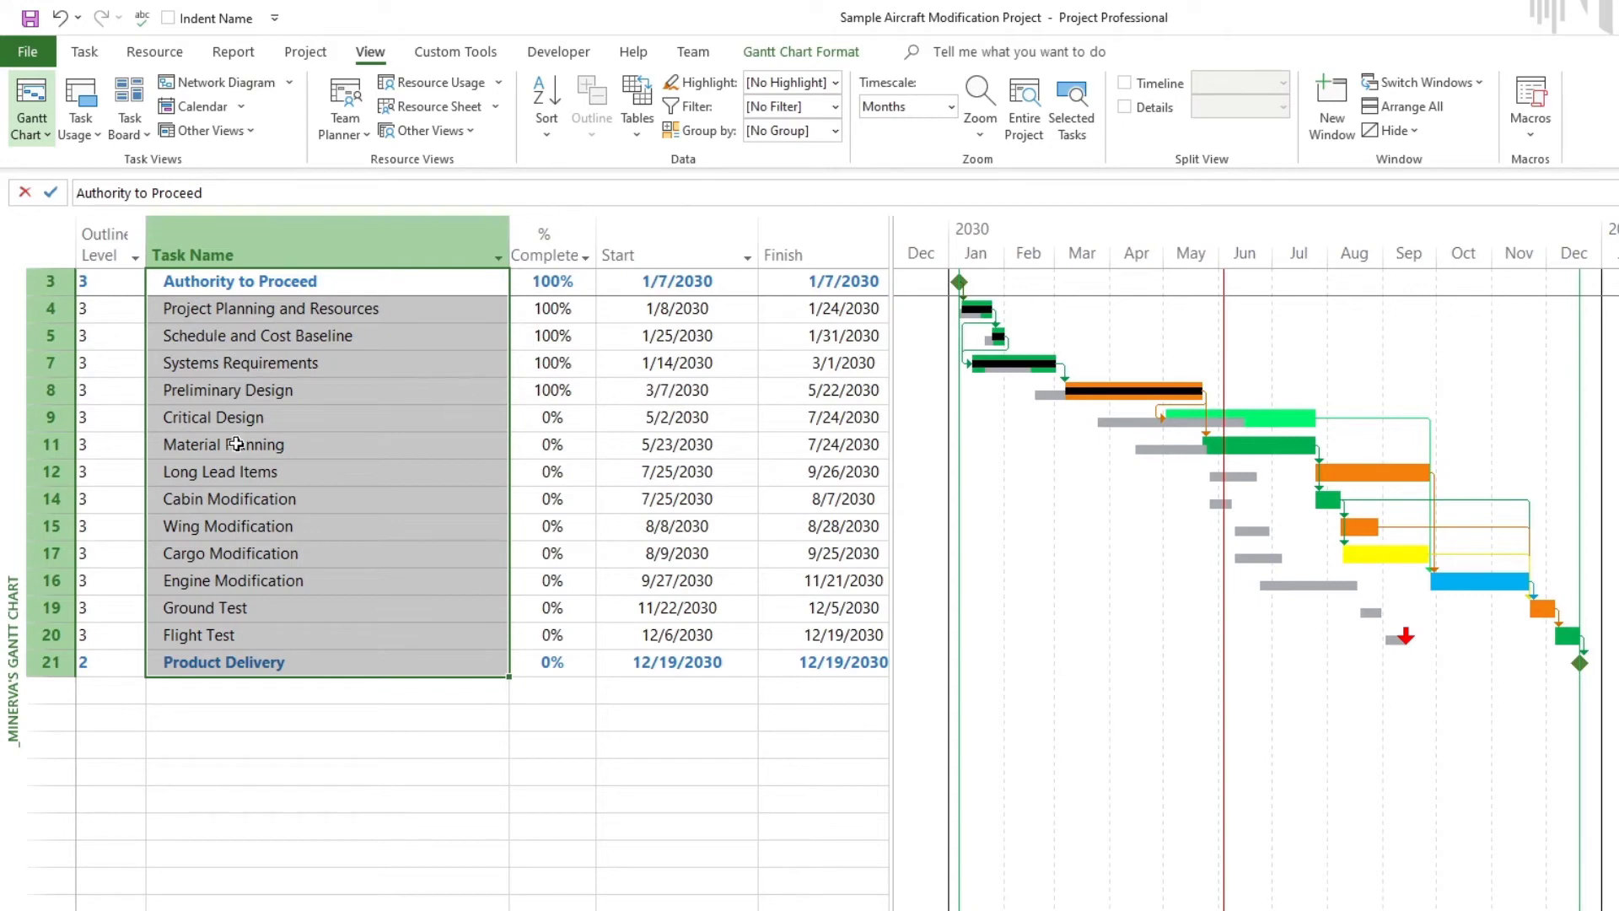
pyautogui.click(249, 416)
# Step: Copy the rows from Authority to Proceed to Product Delivery as a picture for screen, with the timescale as shown on screen
pyautogui.moveTo(277, 280); pyautogui.dragTo(308, 654)
pyautogui.click(84, 52)
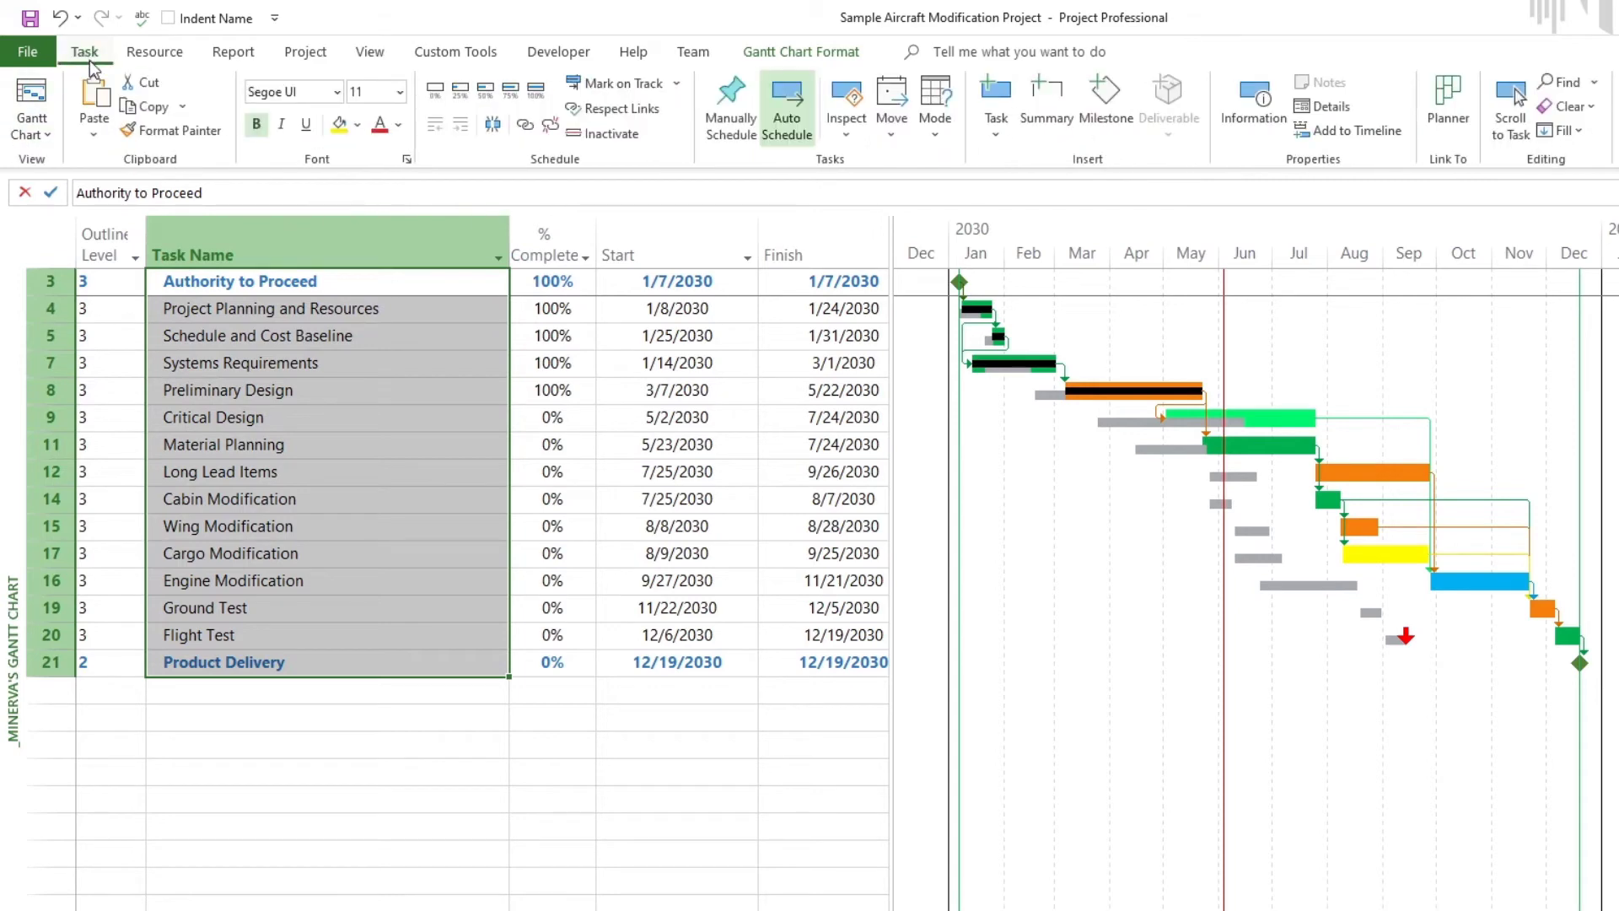
pyautogui.click(182, 108)
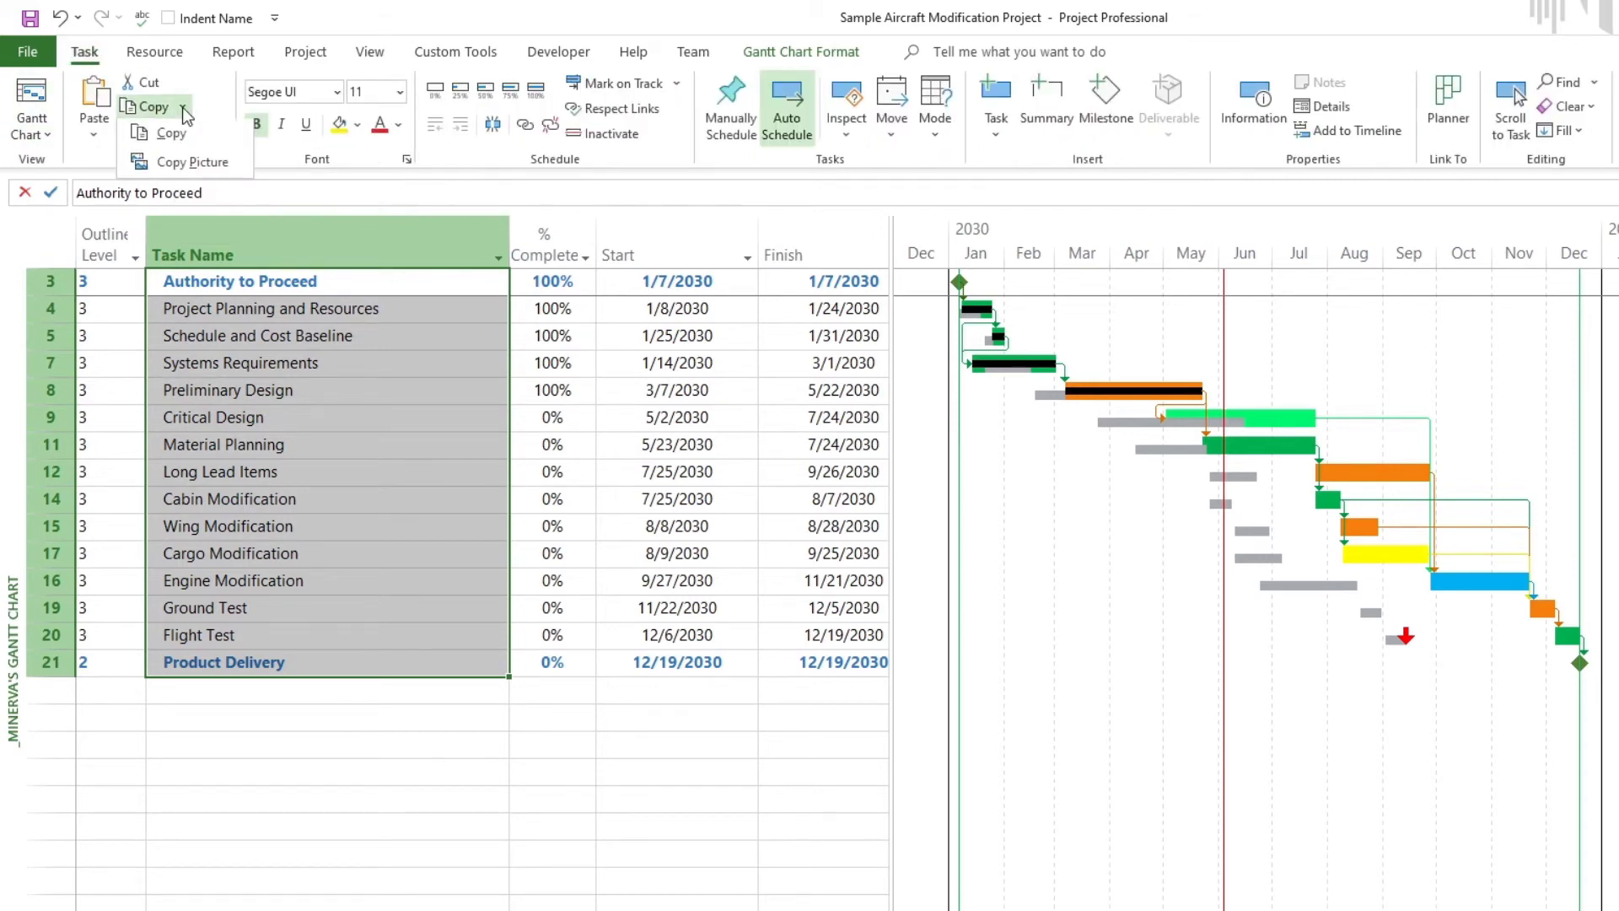
pyautogui.click(193, 163)
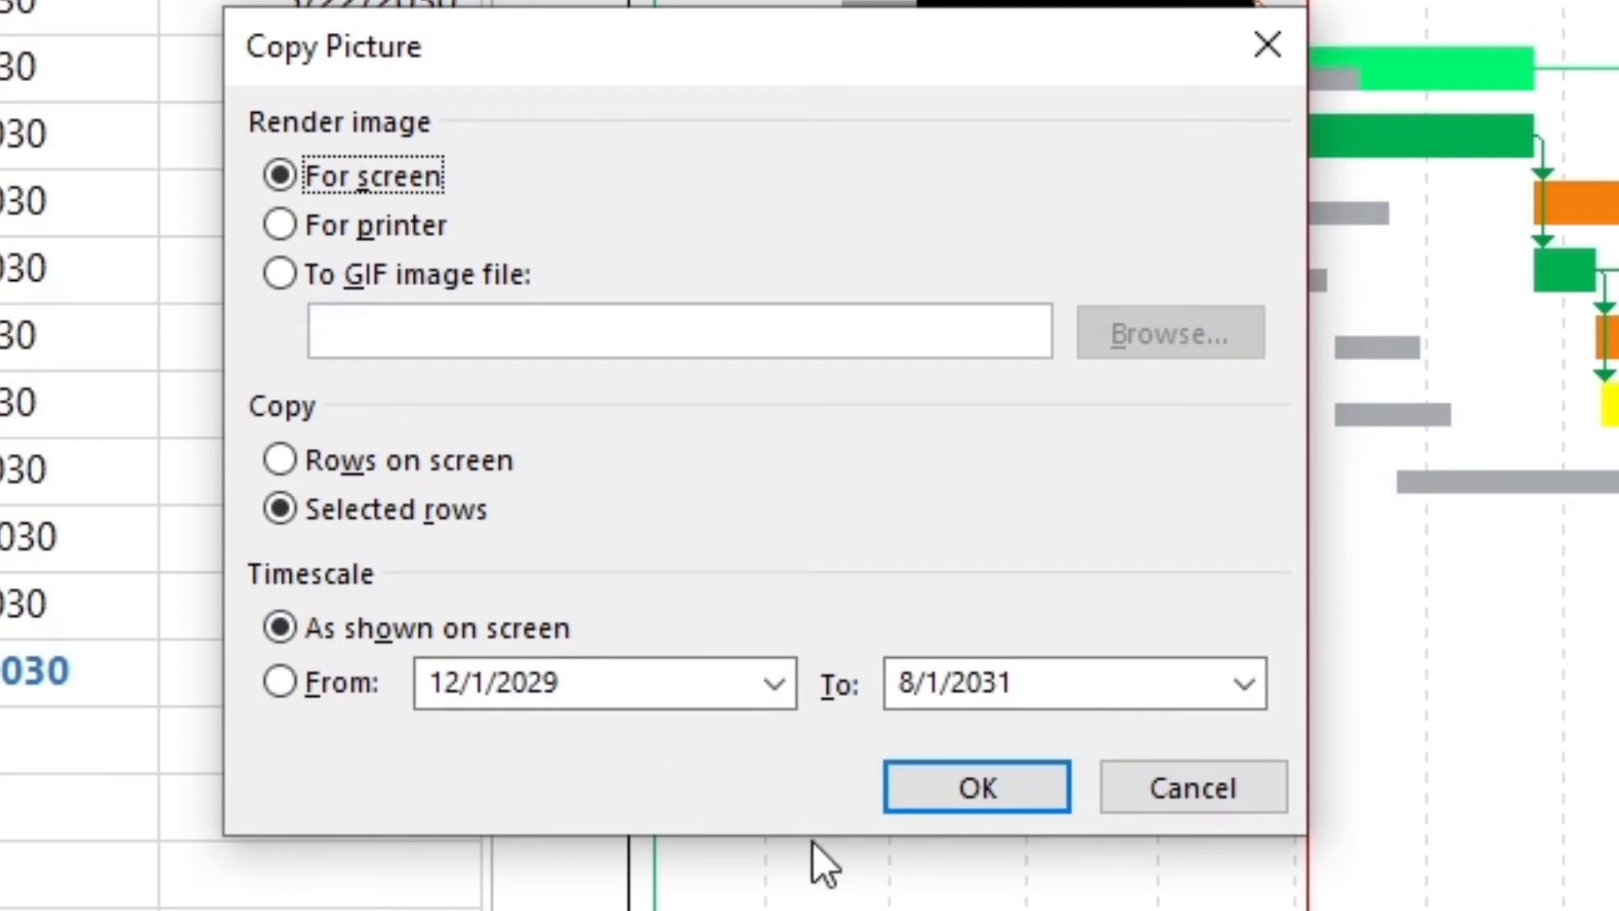
pyautogui.click(973, 784)
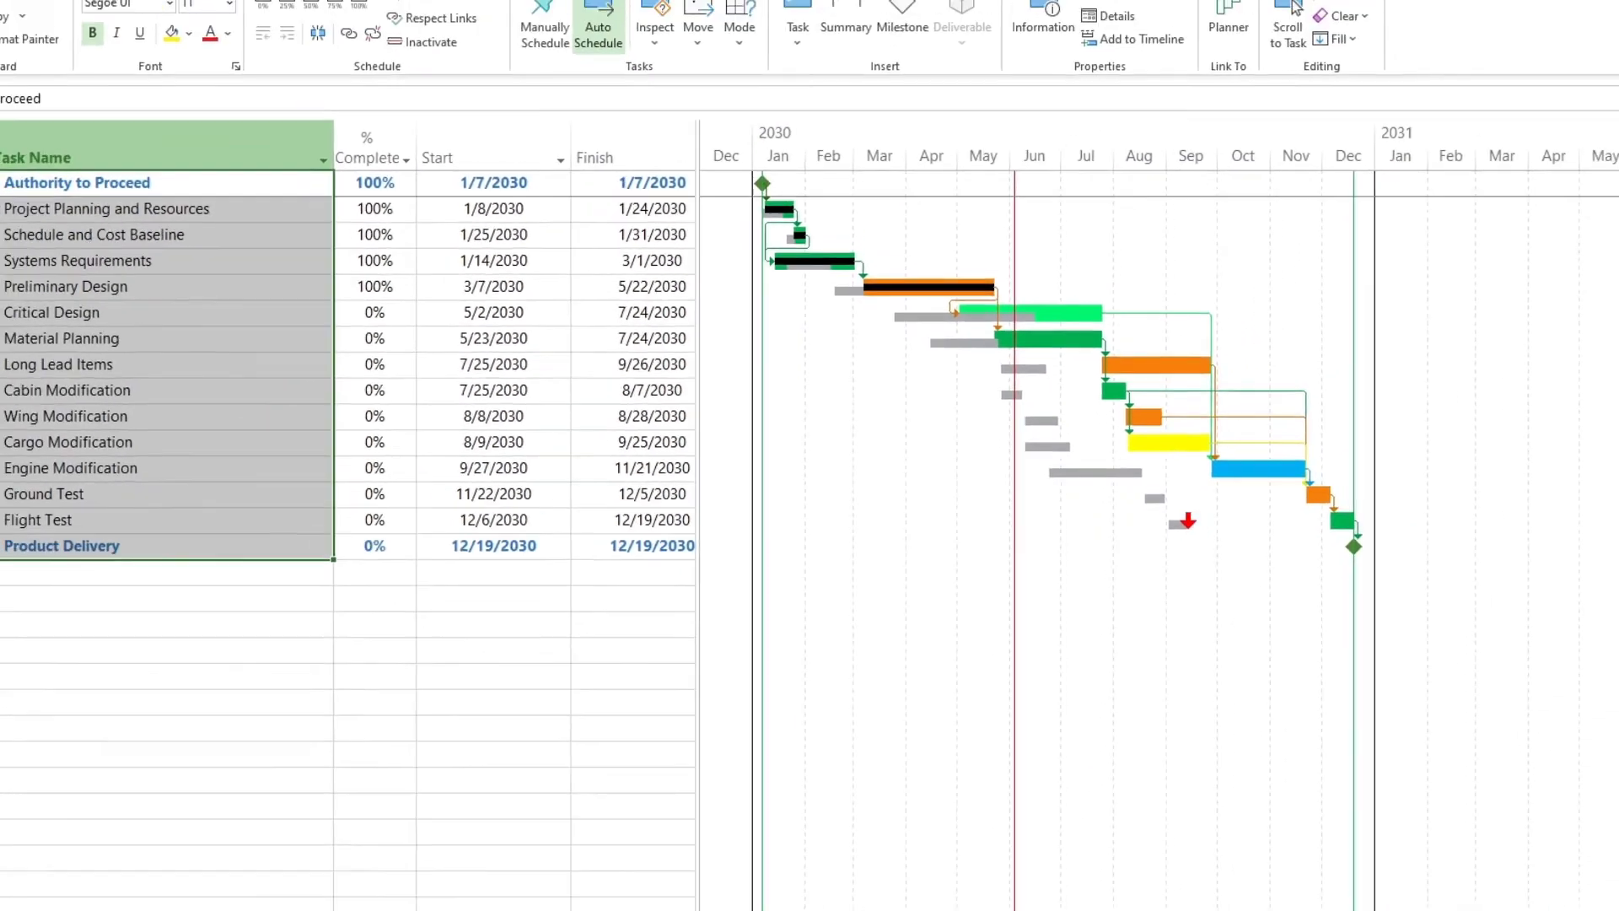
# Step: Switch to the Book3 workbook in Excel and paste the schedule picture at cell A2 of Sheet2
pyautogui.moveTo(326, 902)
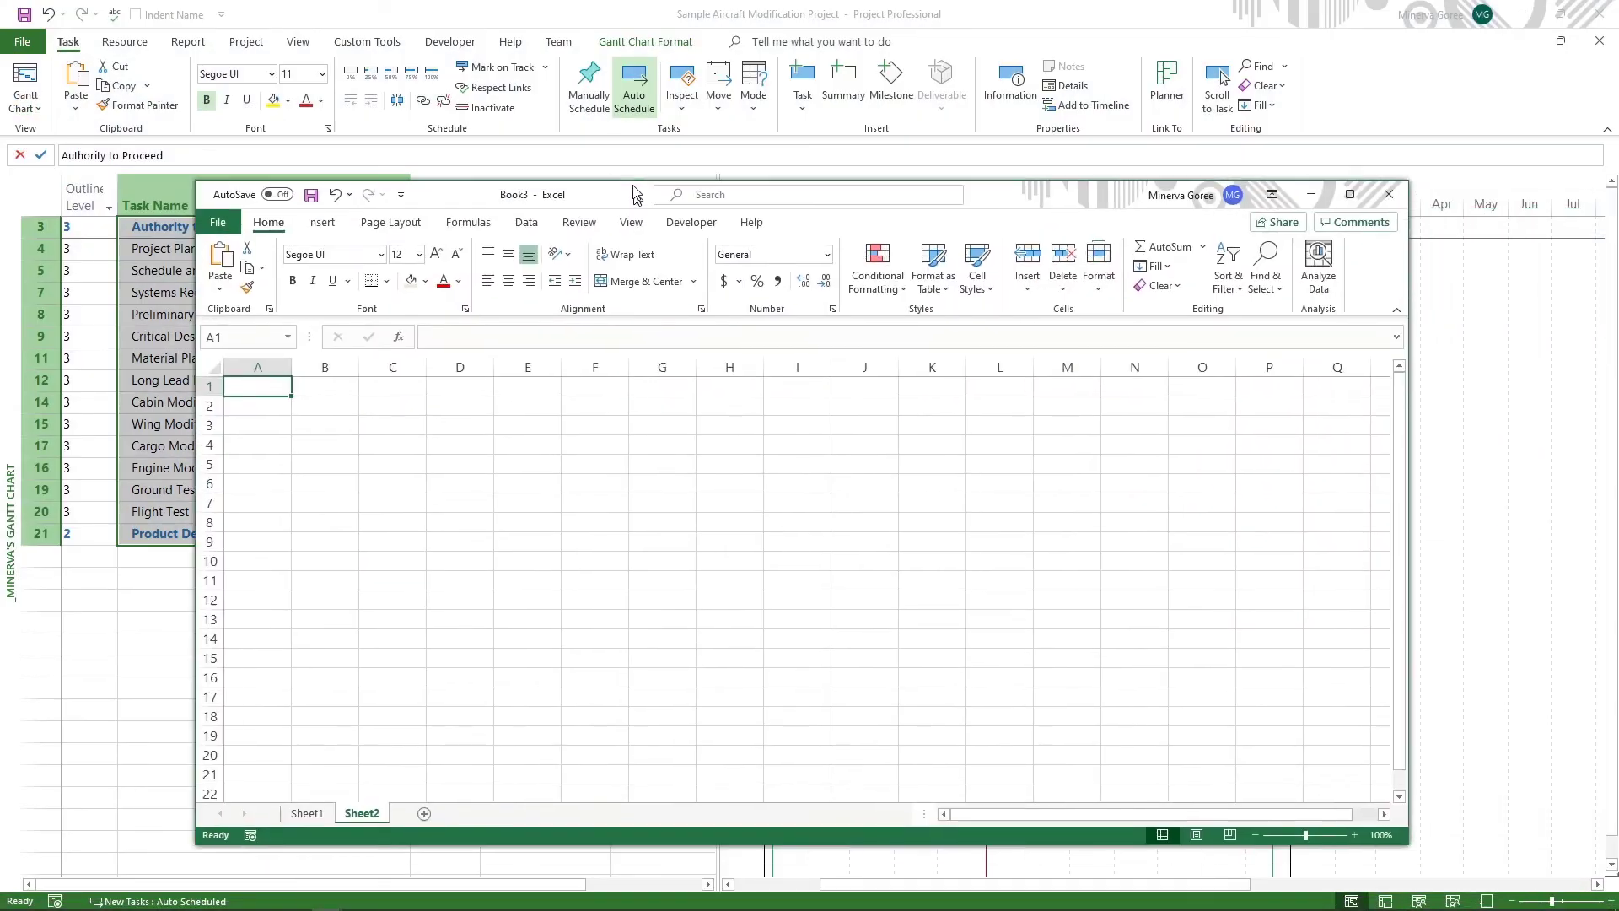
pyautogui.click(286, 303)
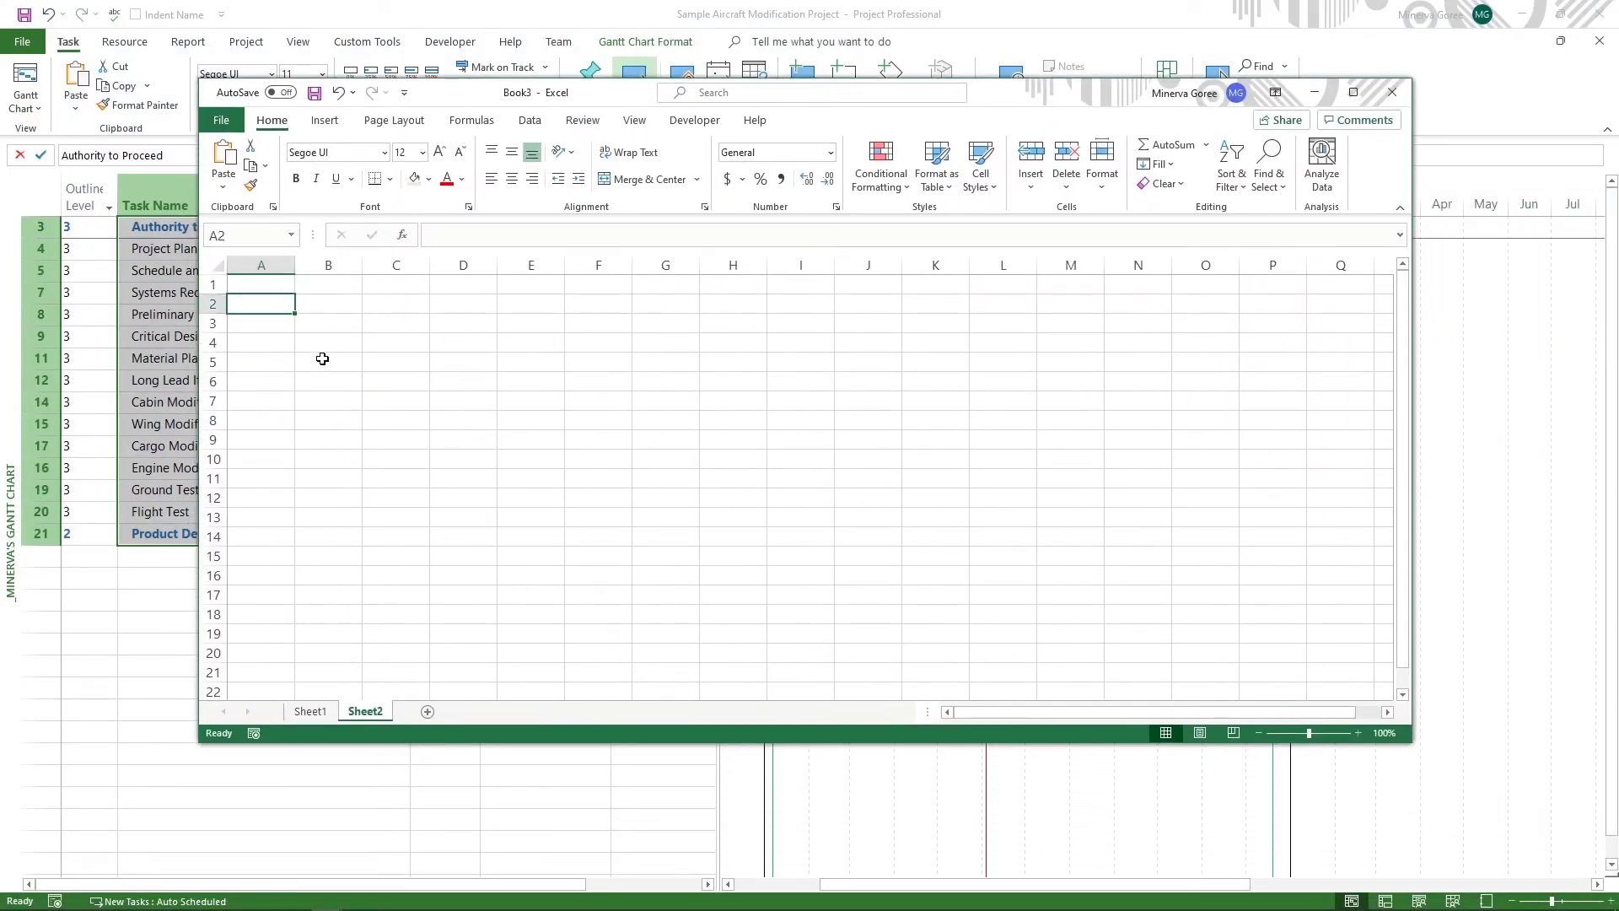
pyautogui.hotkey('ctrl', 'v')
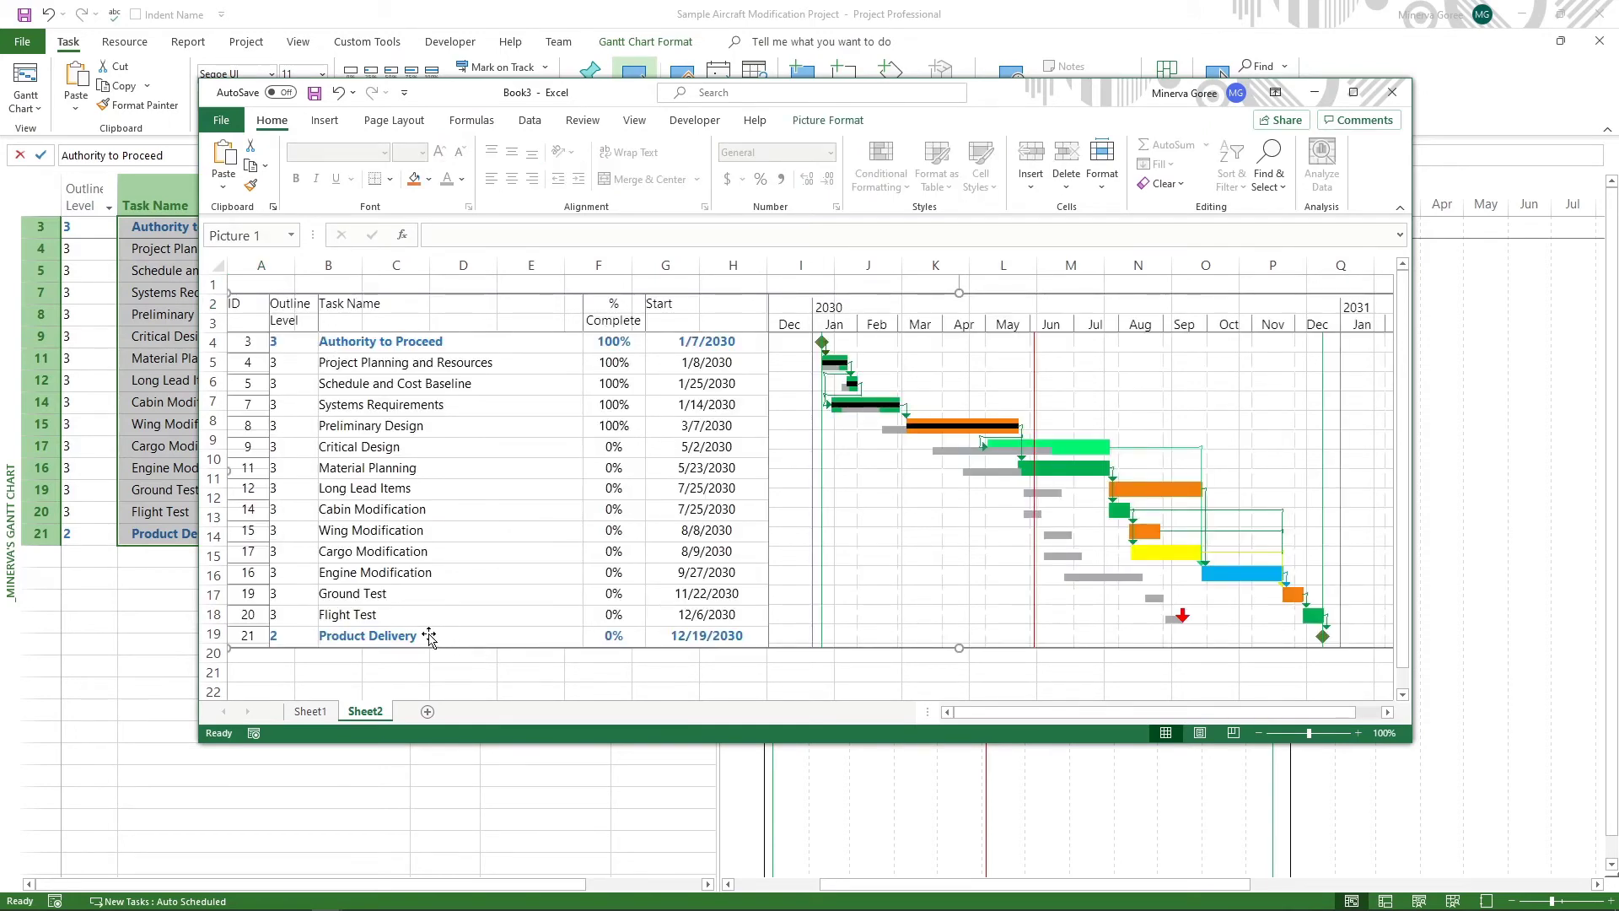
# Step: Hide the gridlines on Sheet2 in the maximized workbook window and nudge the pasted schedule picture slightly down
pyautogui.click(634, 121)
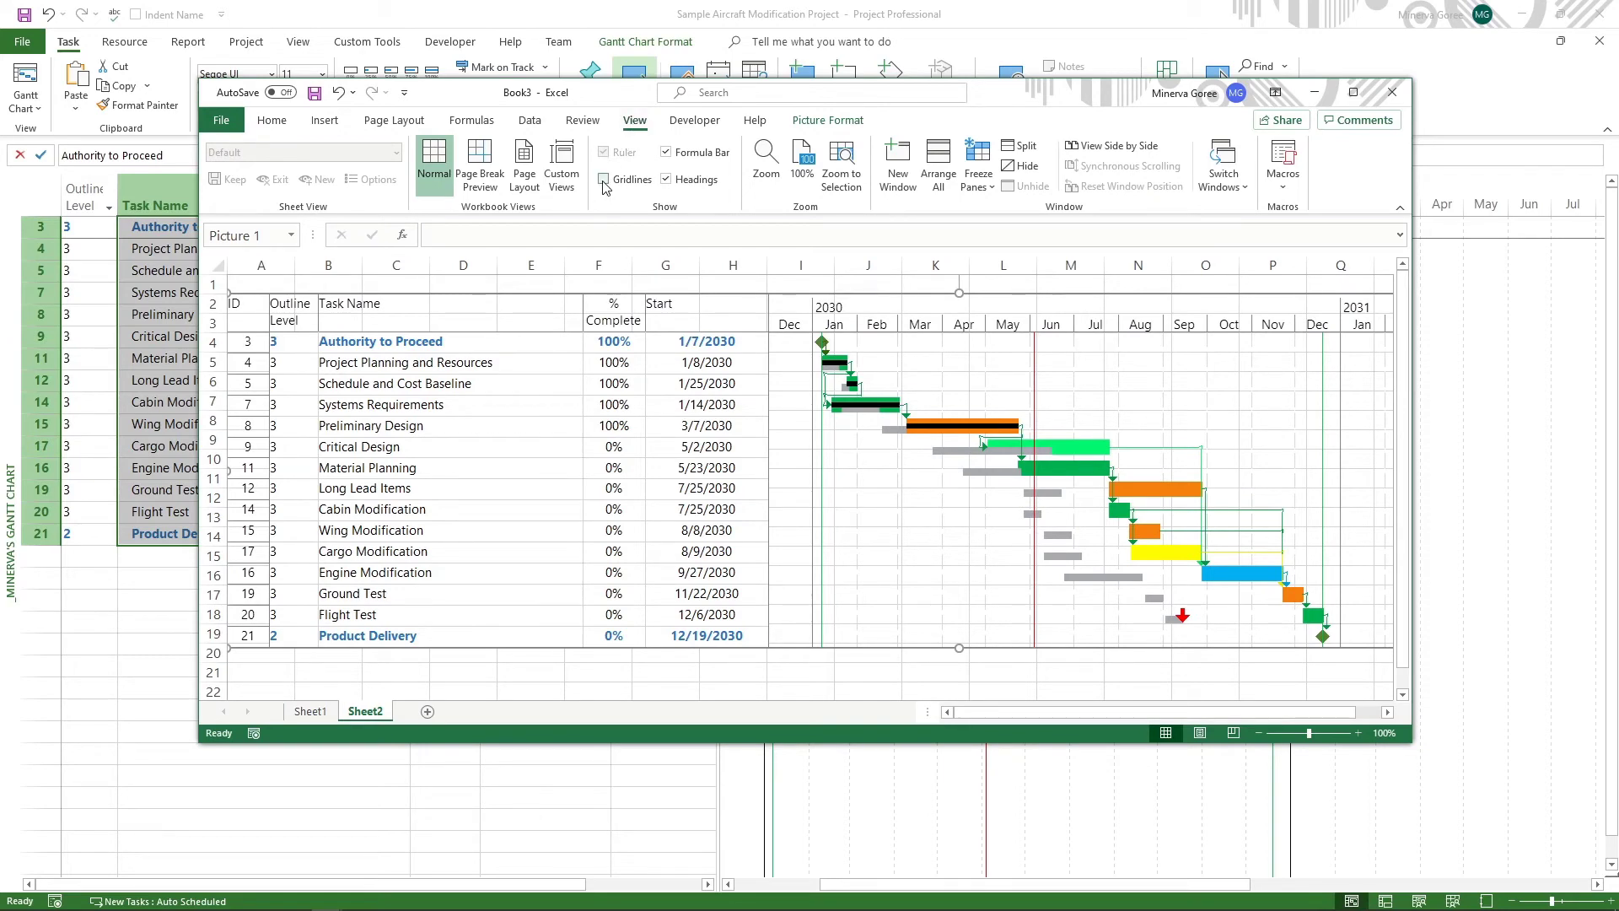
pyautogui.click(1352, 92)
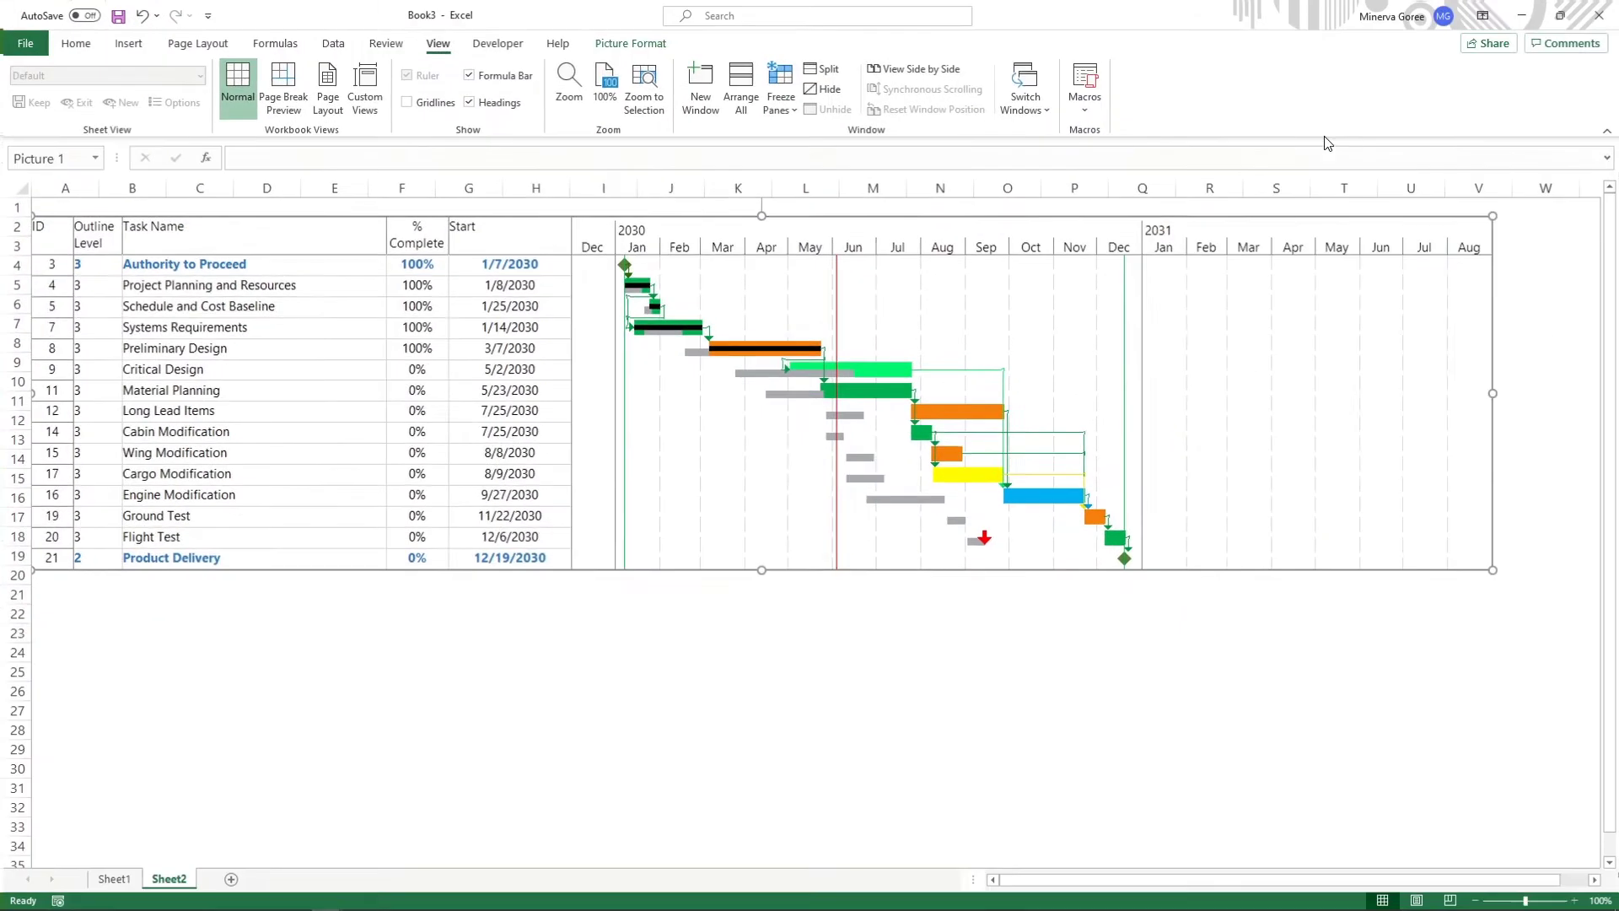
pyautogui.click(383, 631)
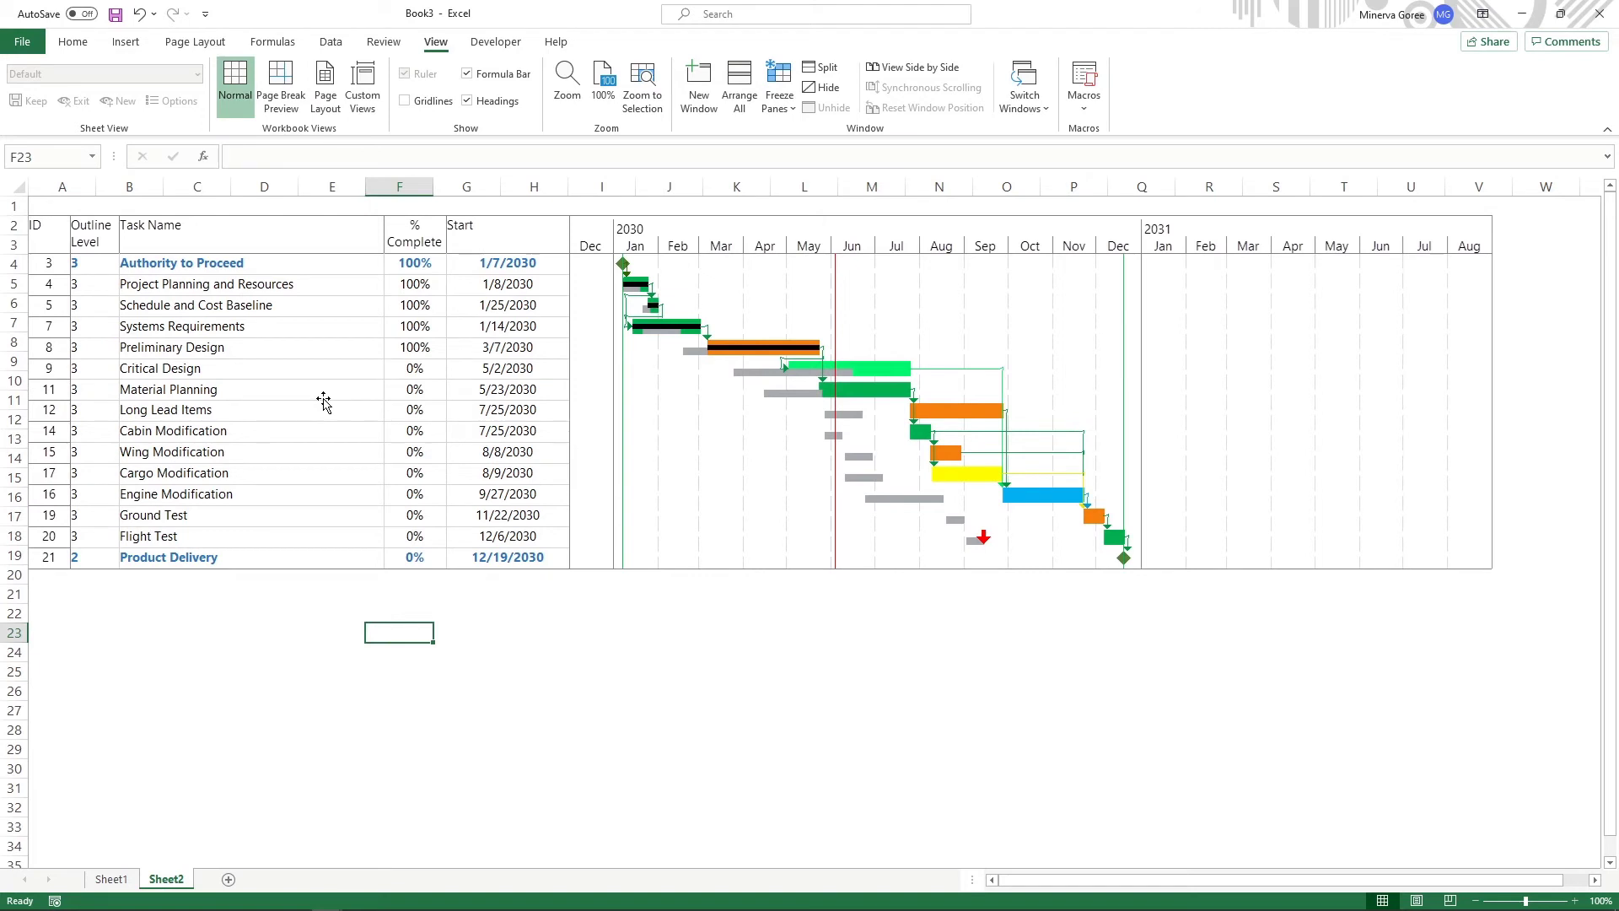
pyautogui.moveTo(1003, 396); pyautogui.dragTo(1005, 400)
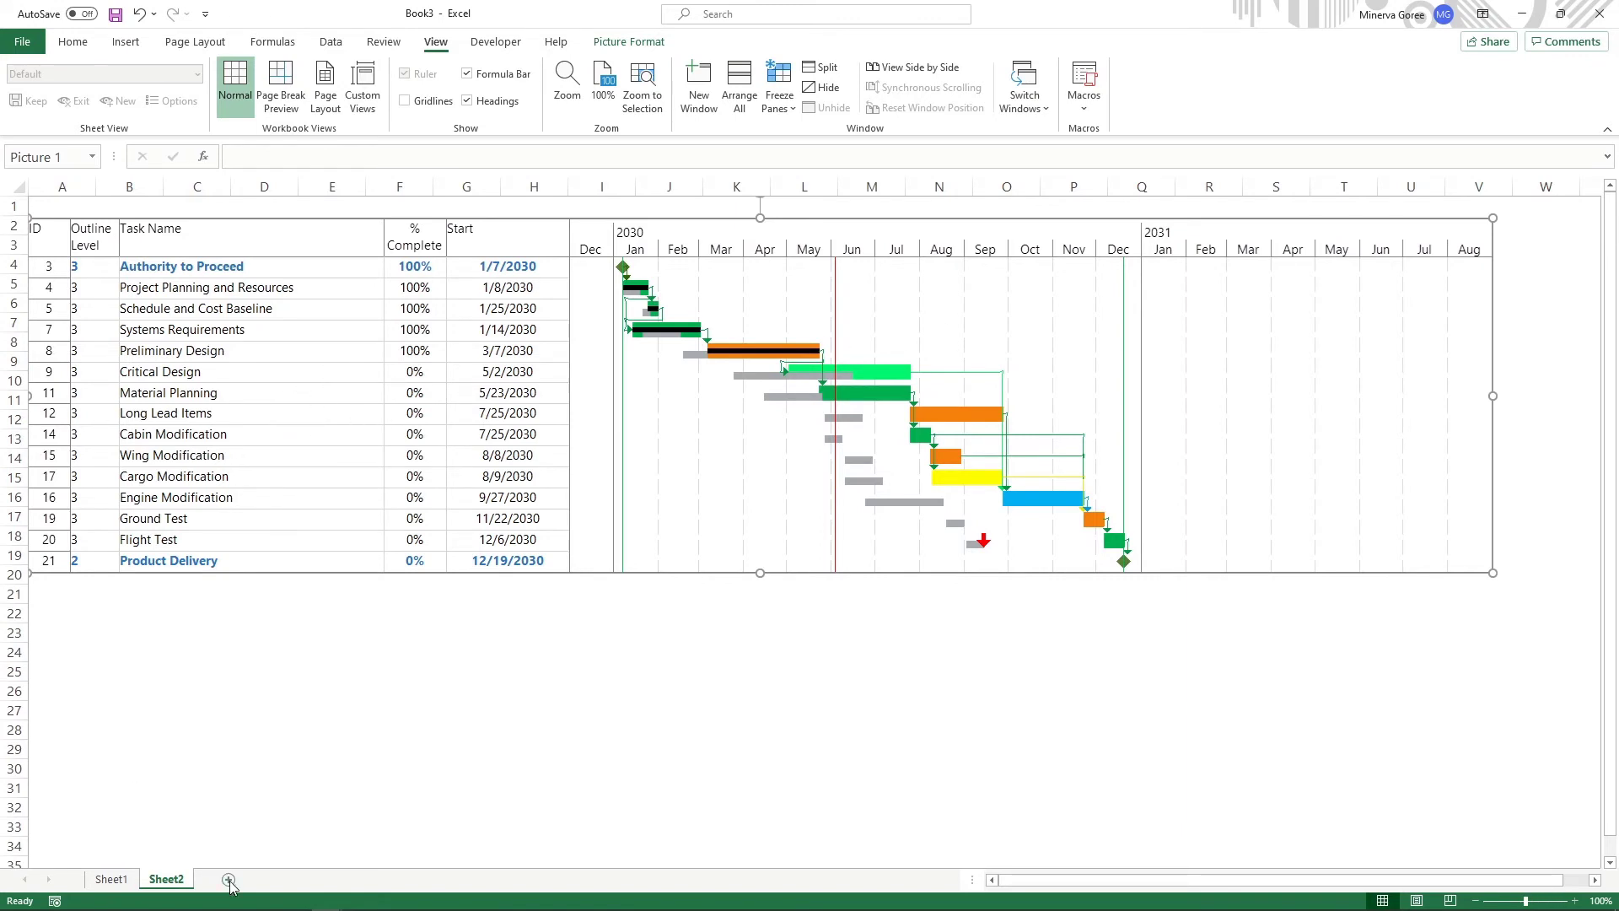
# Step: Switch to the Sample Aircraft Modification Project in Microsoft Project and remove the Indent Name command from the Quick Access Toolbar
pyautogui.hotkey('alt', 'Tab')
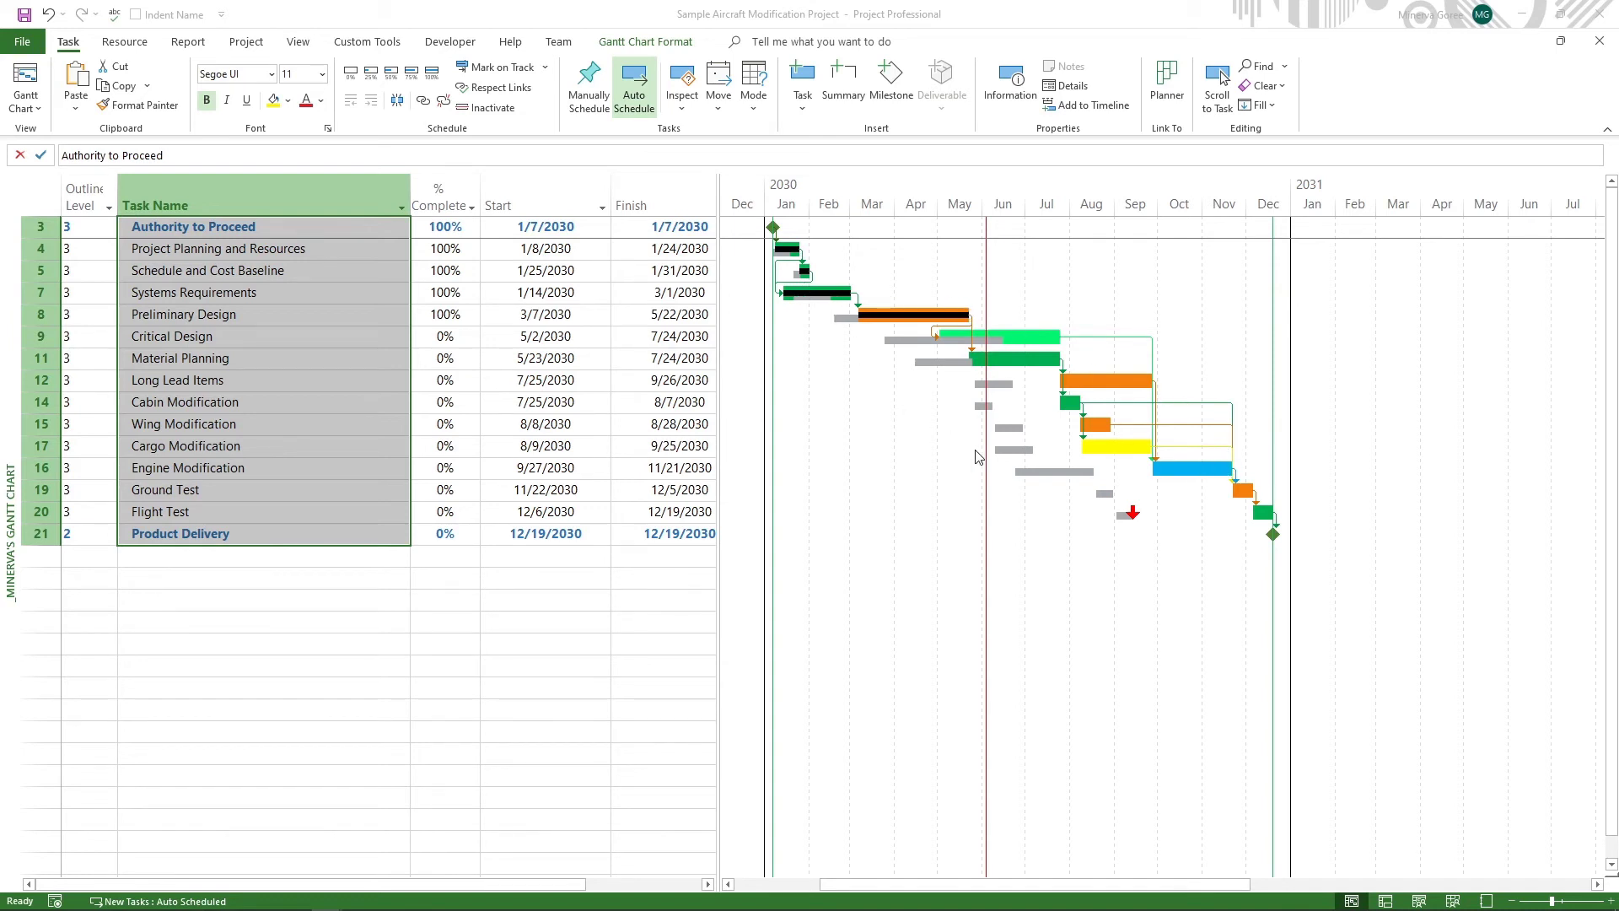
pyautogui.click(301, 344)
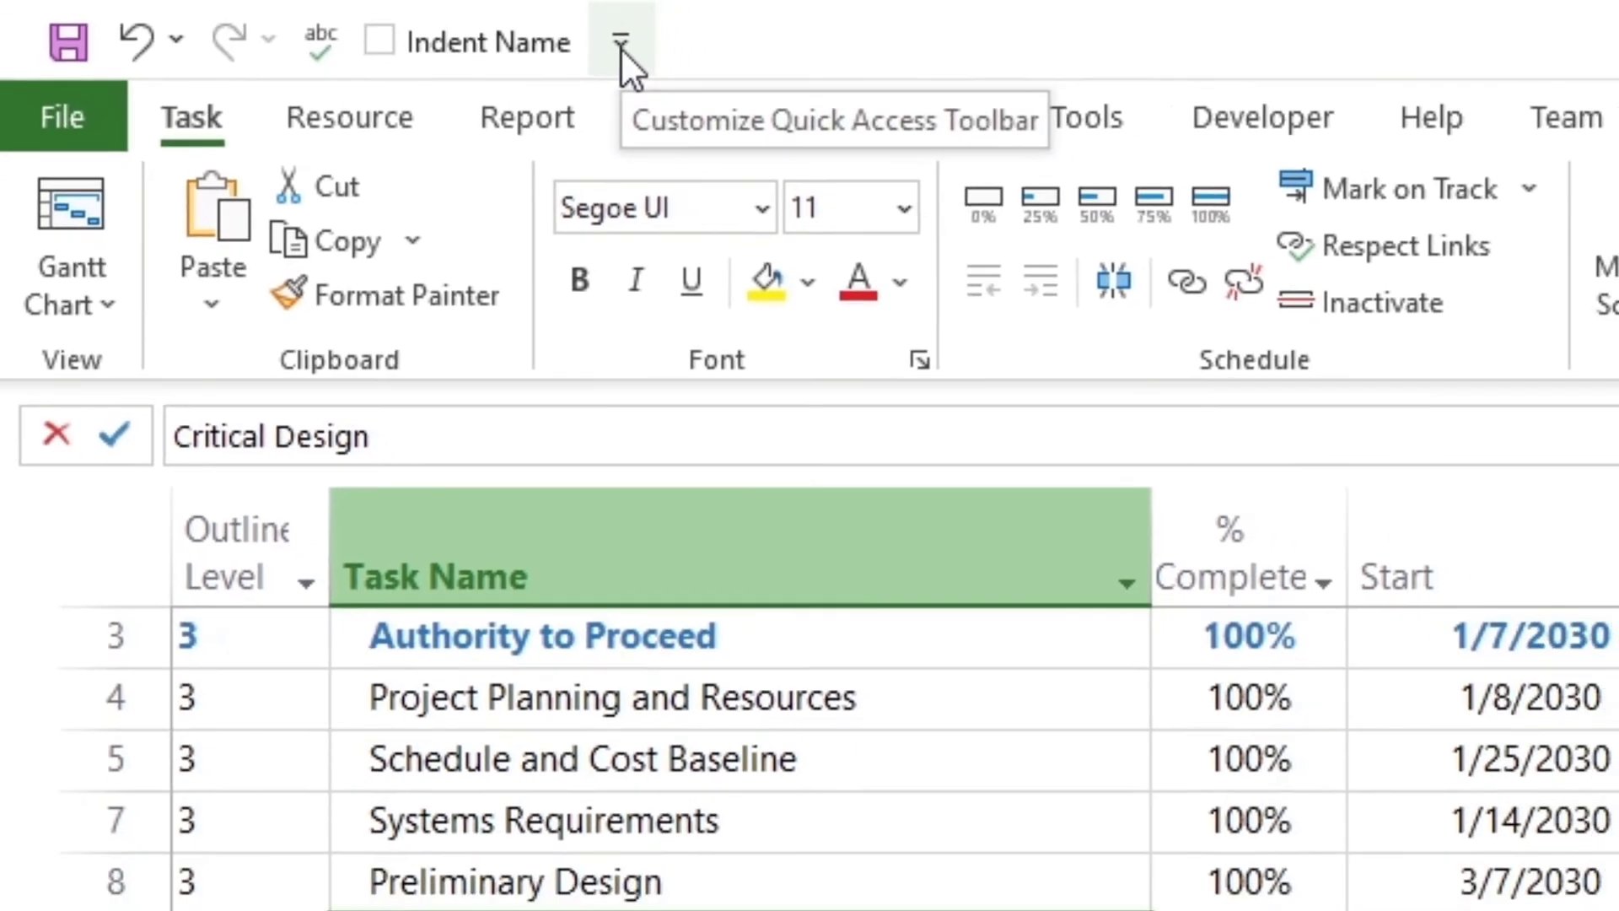
pyautogui.click(687, 49)
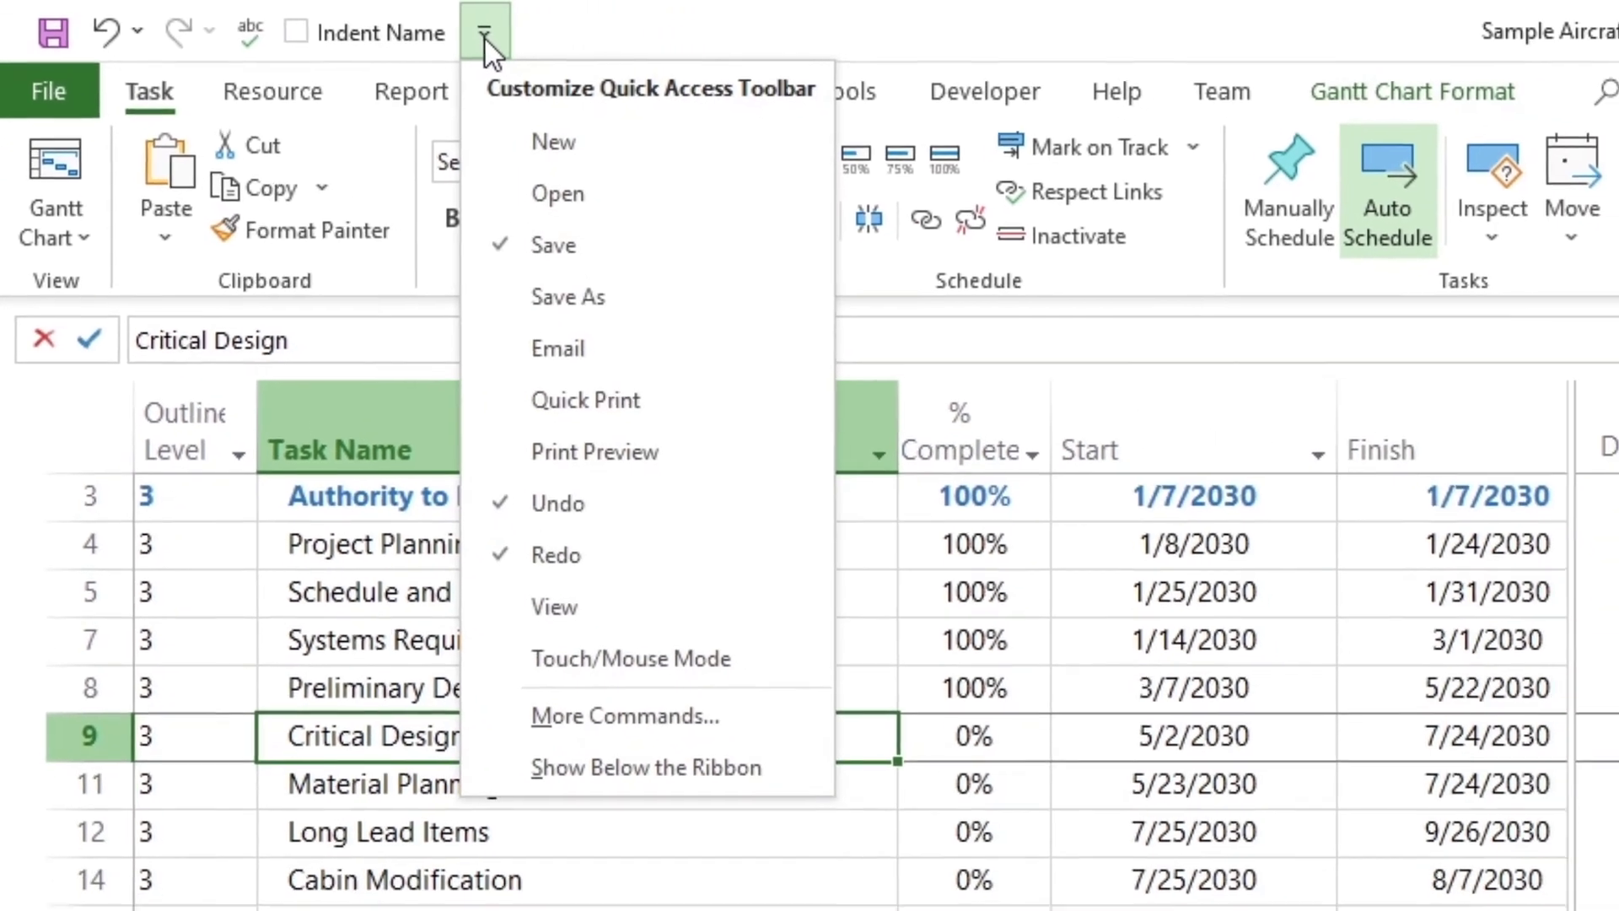
pyautogui.click(586, 718)
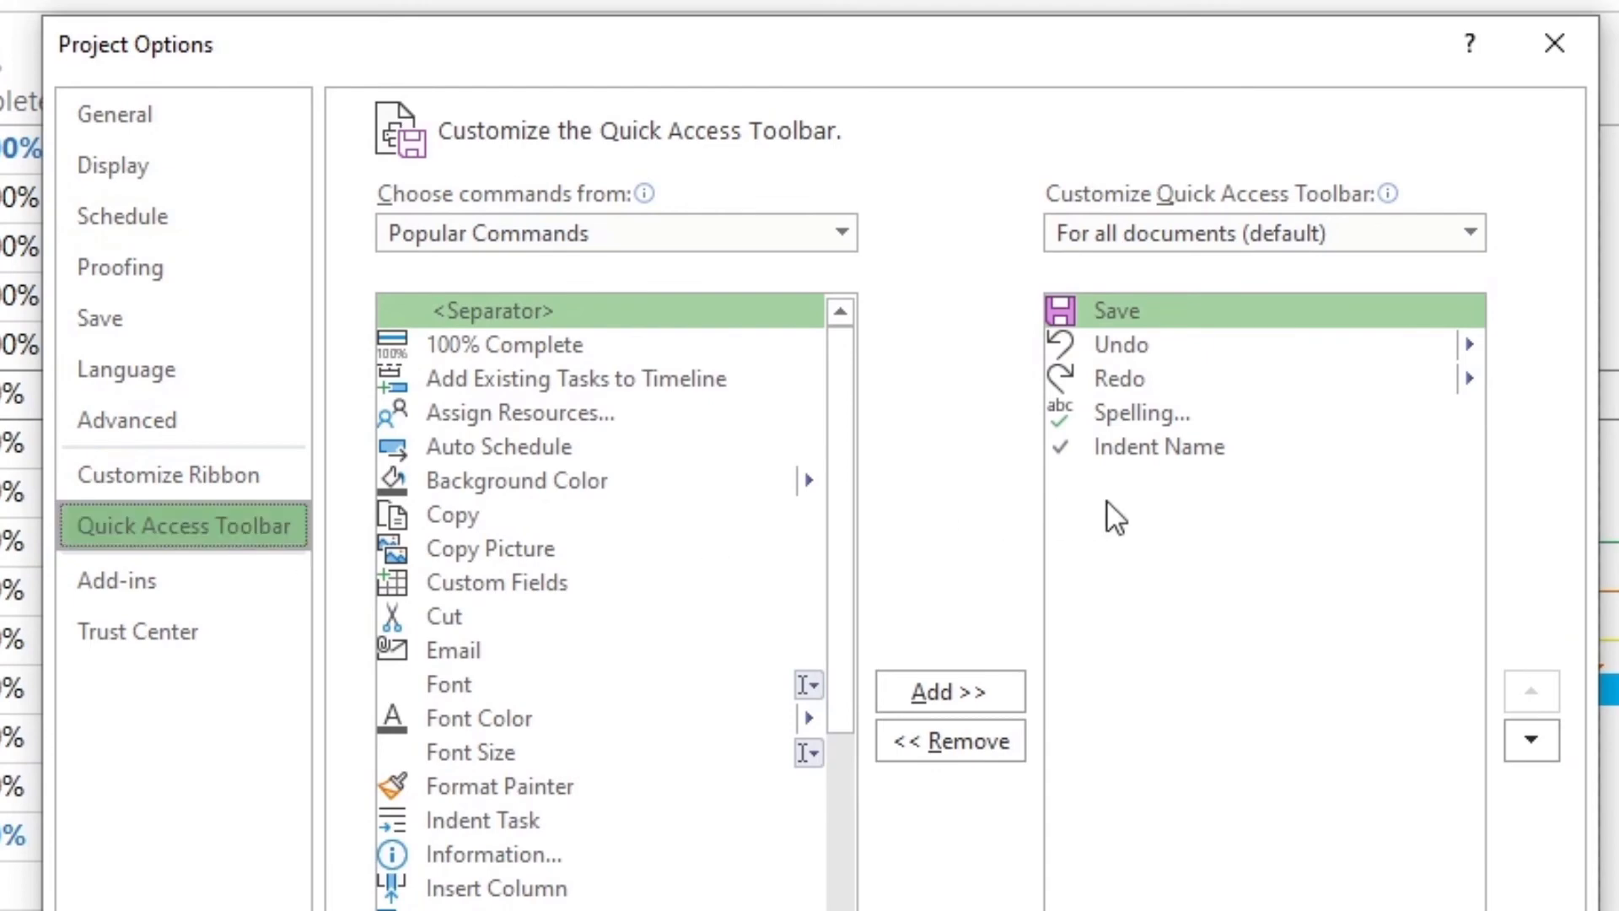
pyautogui.click(1184, 459)
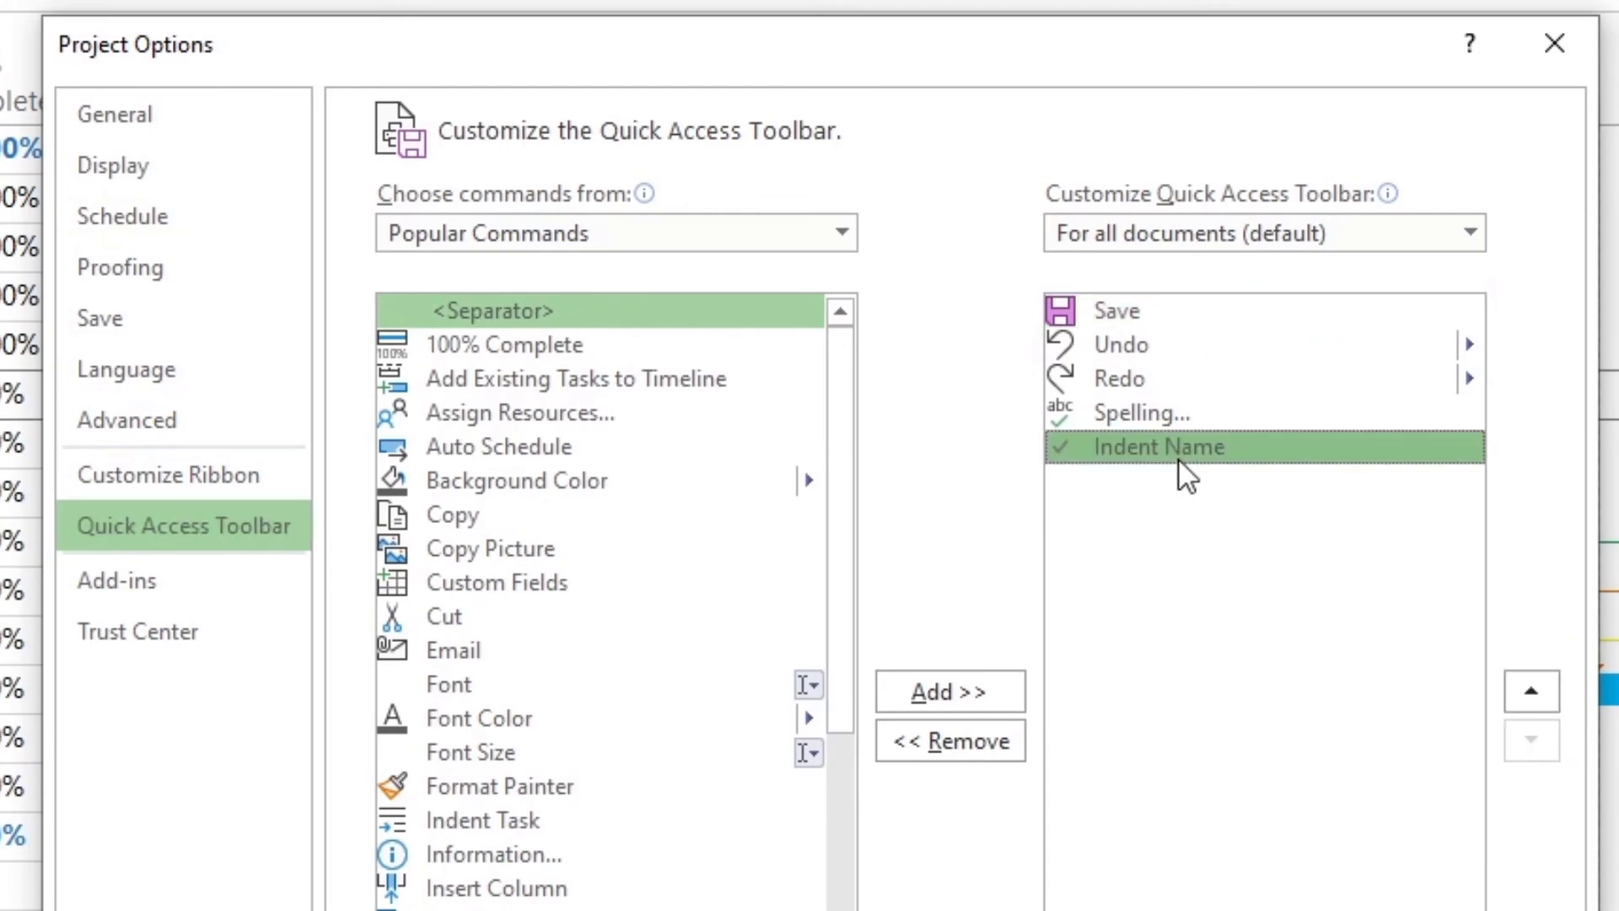
pyautogui.click(962, 750)
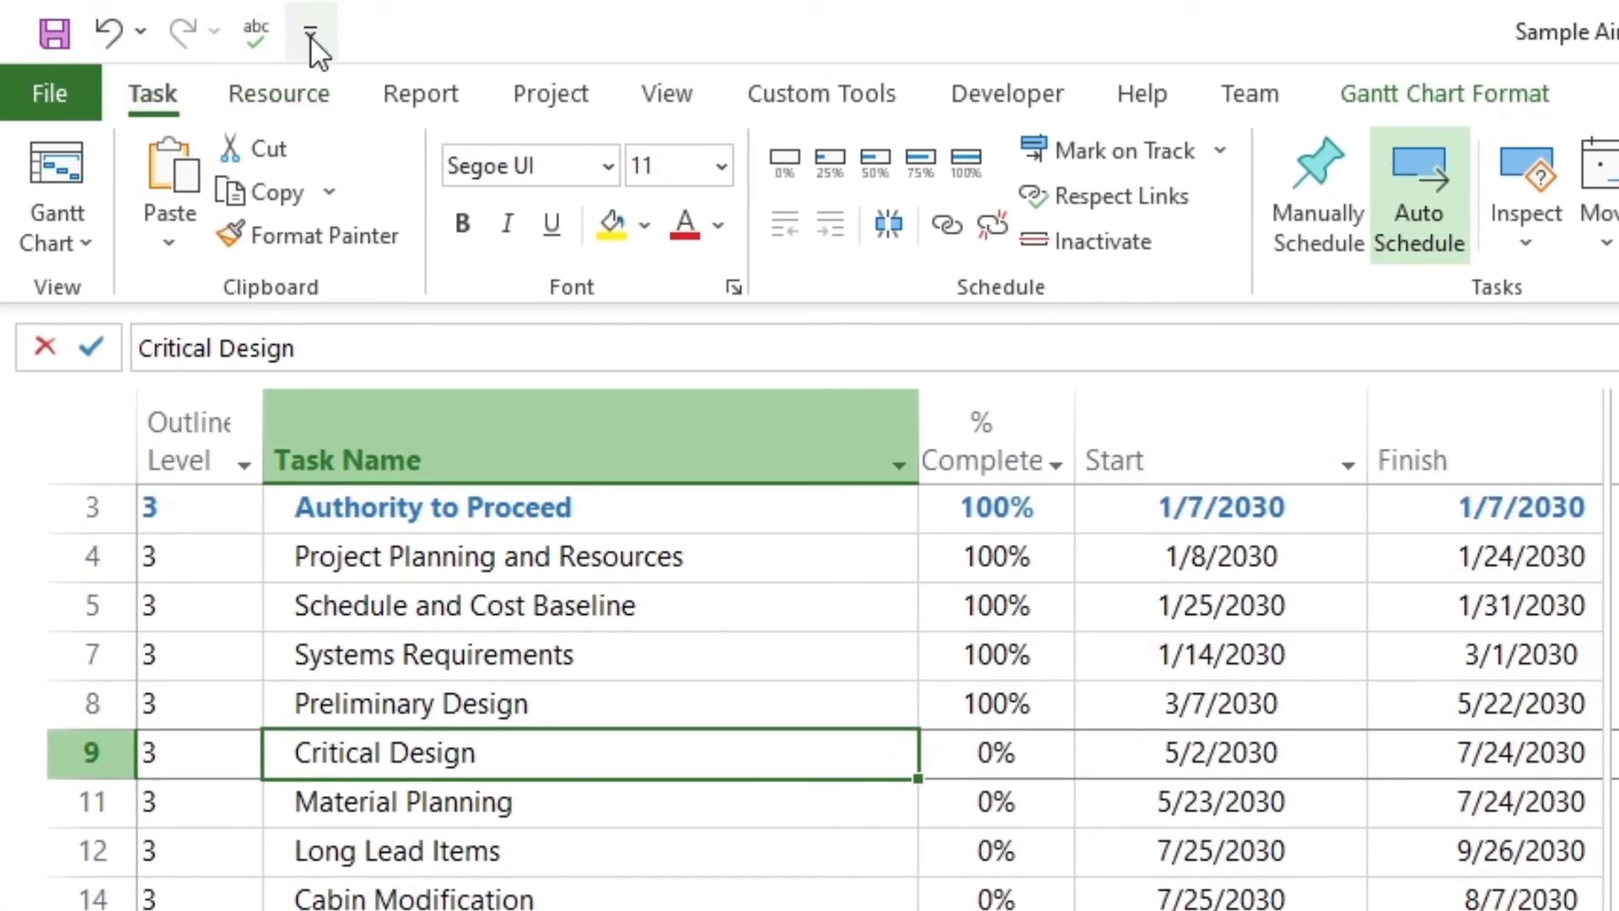
# Step: Add the Indent Name command from the list of all commands to the Quick Access Toolbar
pyautogui.click(311, 37)
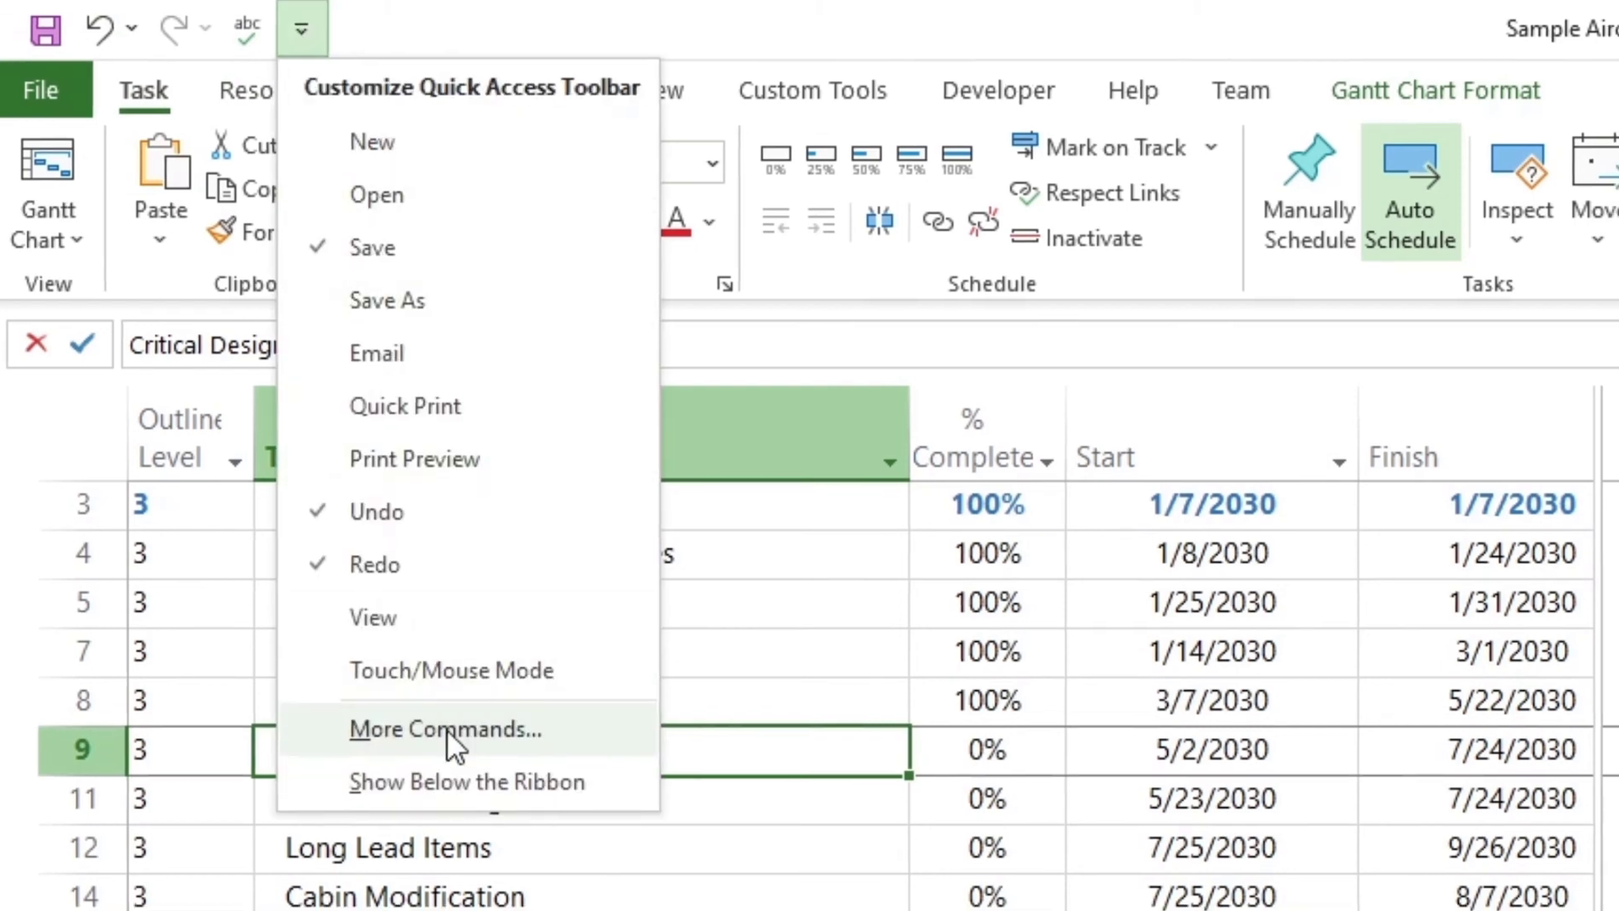
pyautogui.click(446, 729)
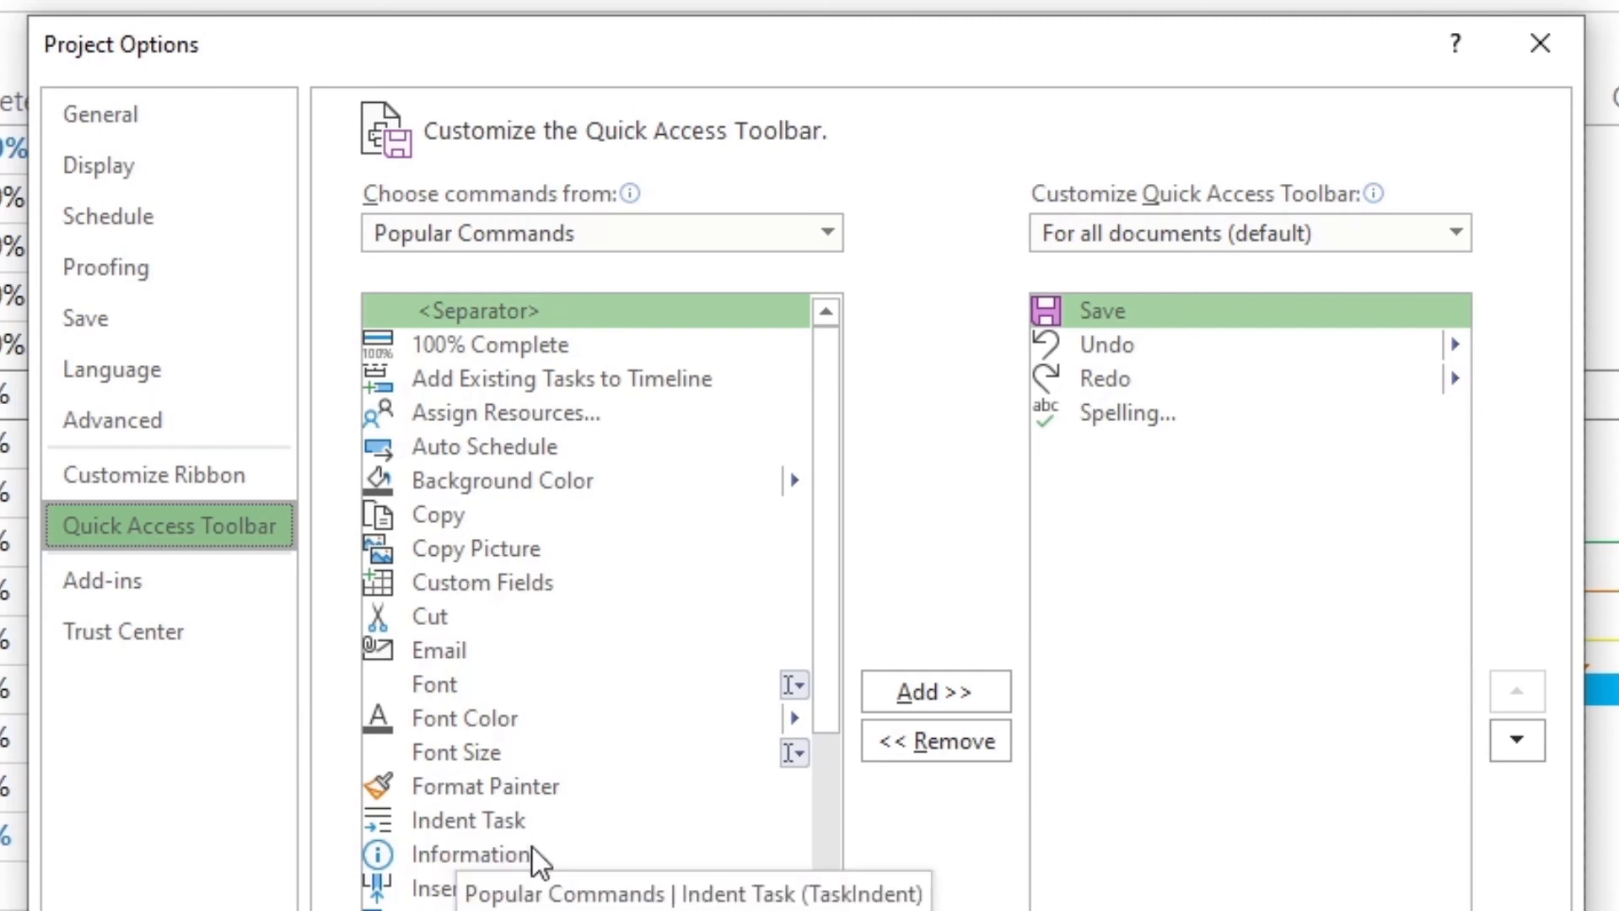
pyautogui.click(826, 233)
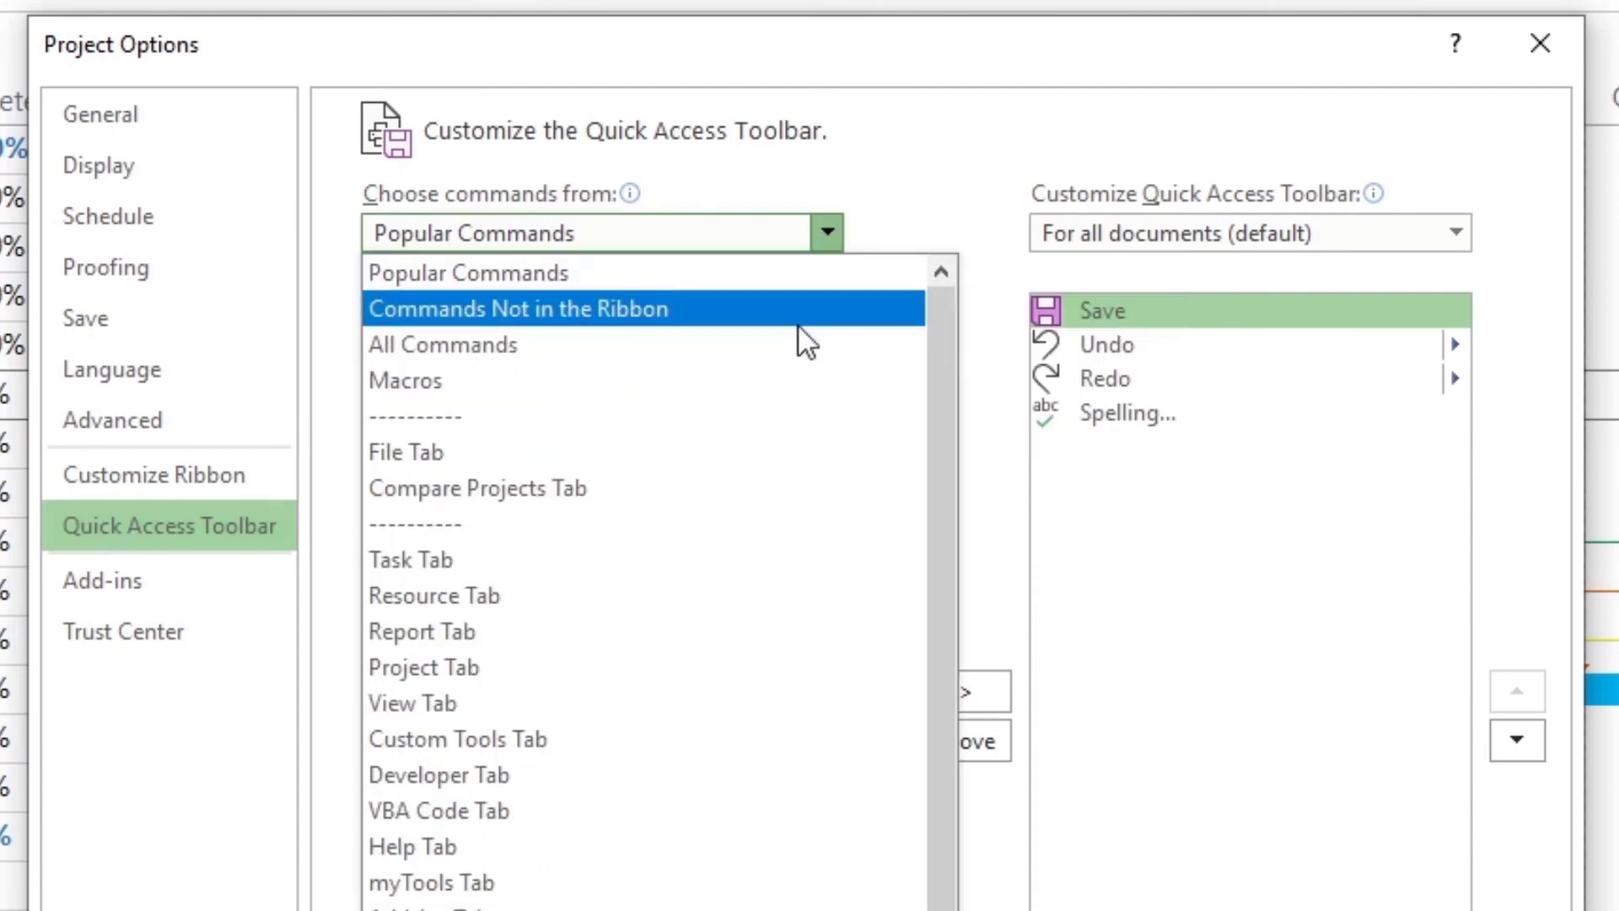
pyautogui.click(793, 346)
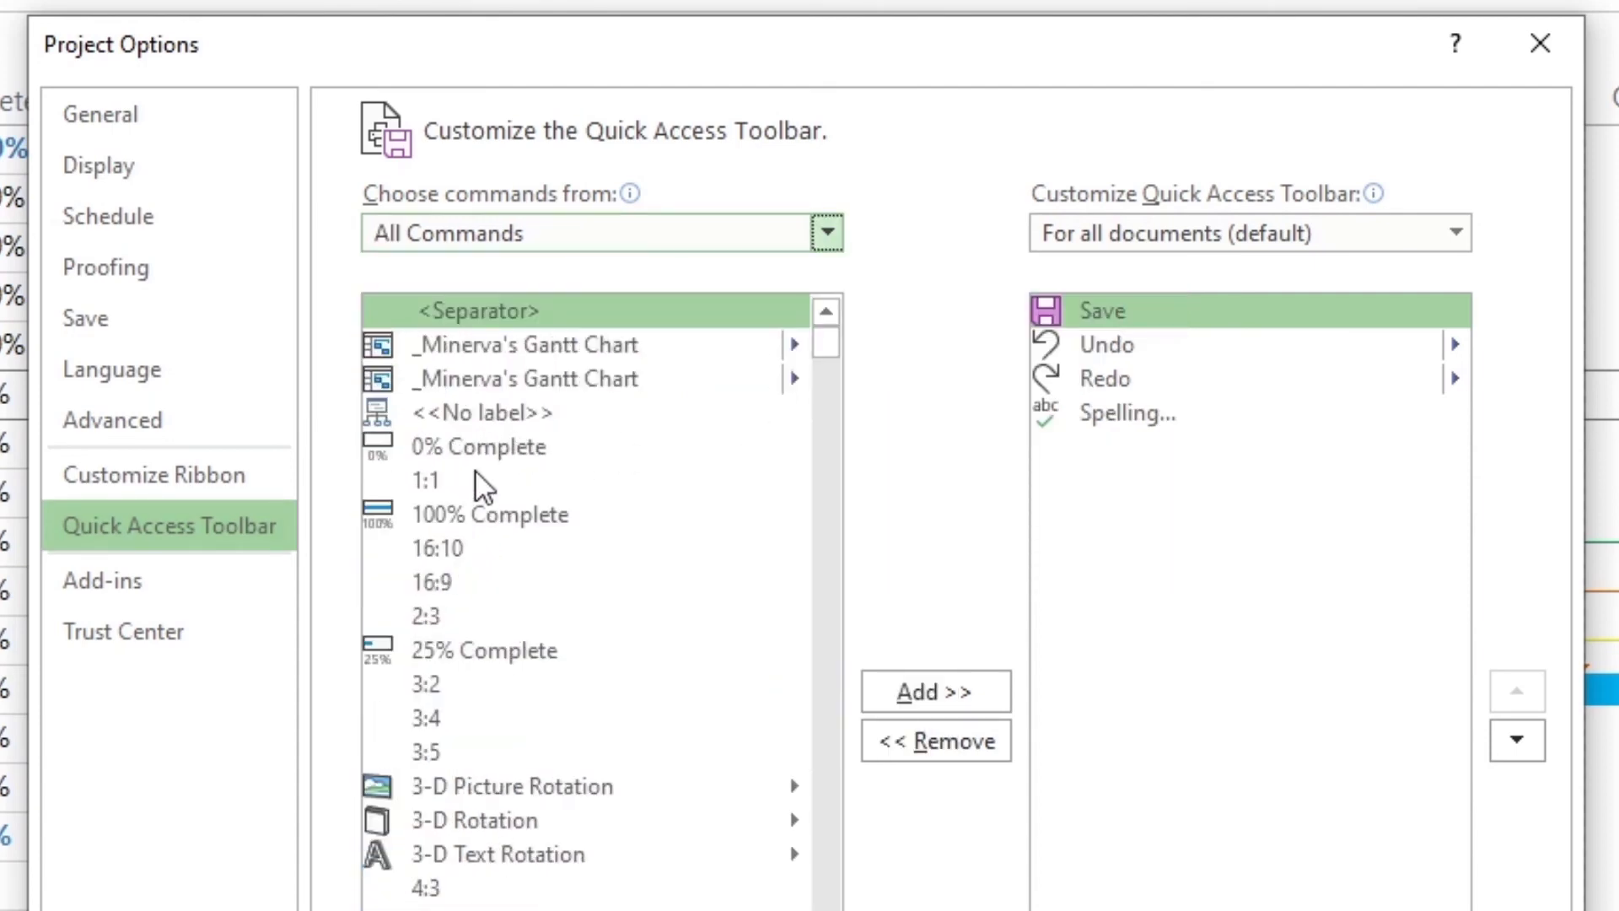
pyautogui.click(474, 479)
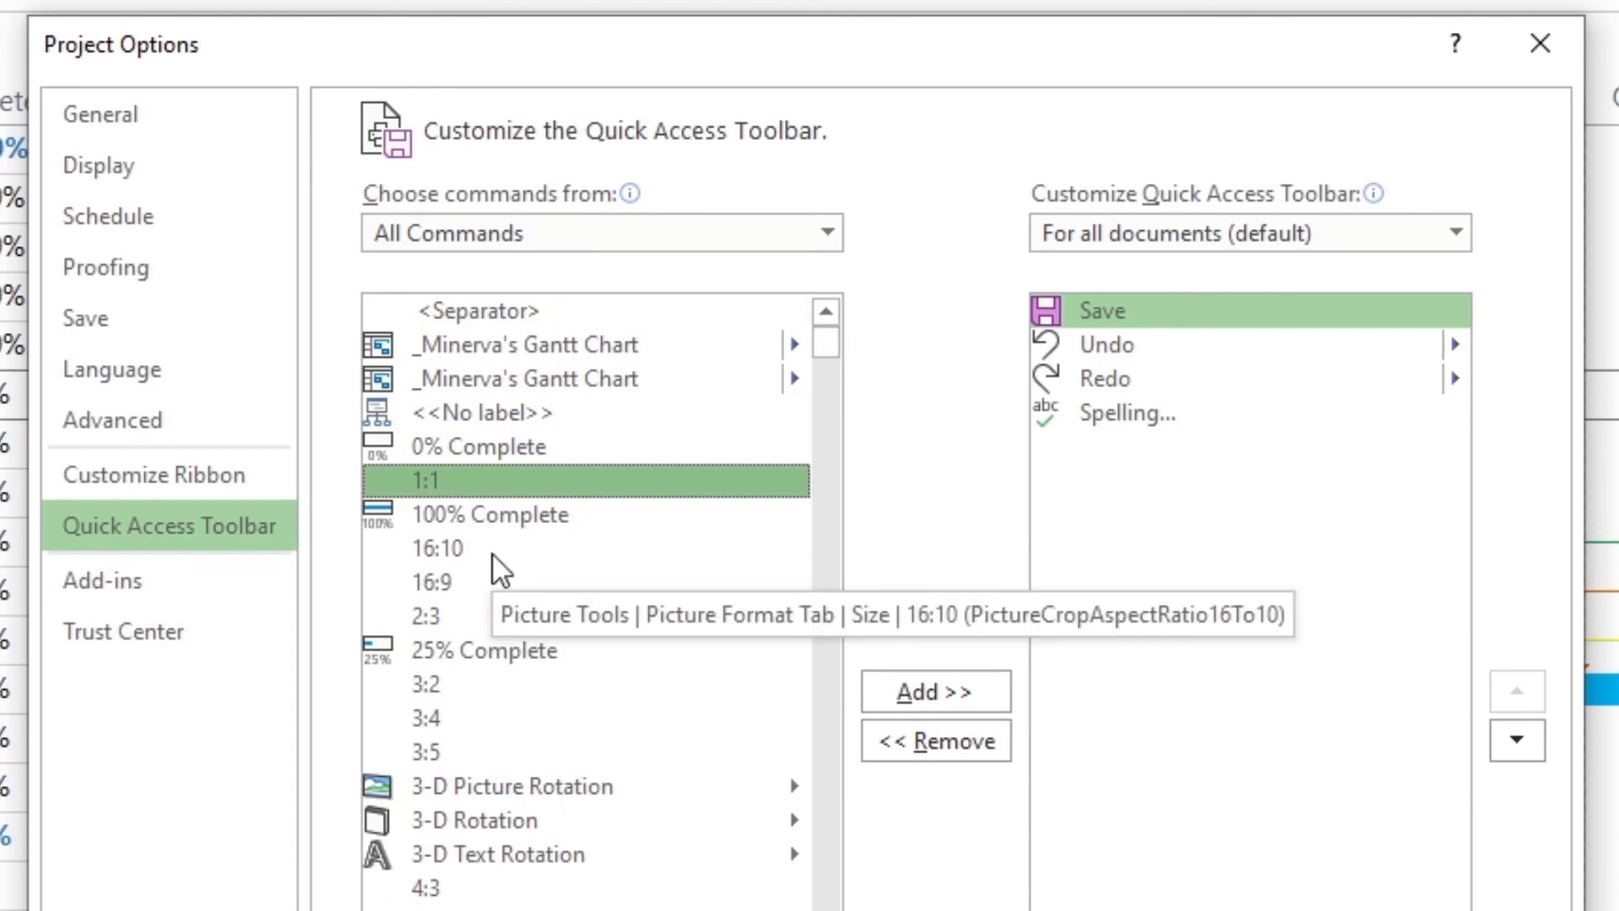
pyautogui.scroll(-20, 502, 572)
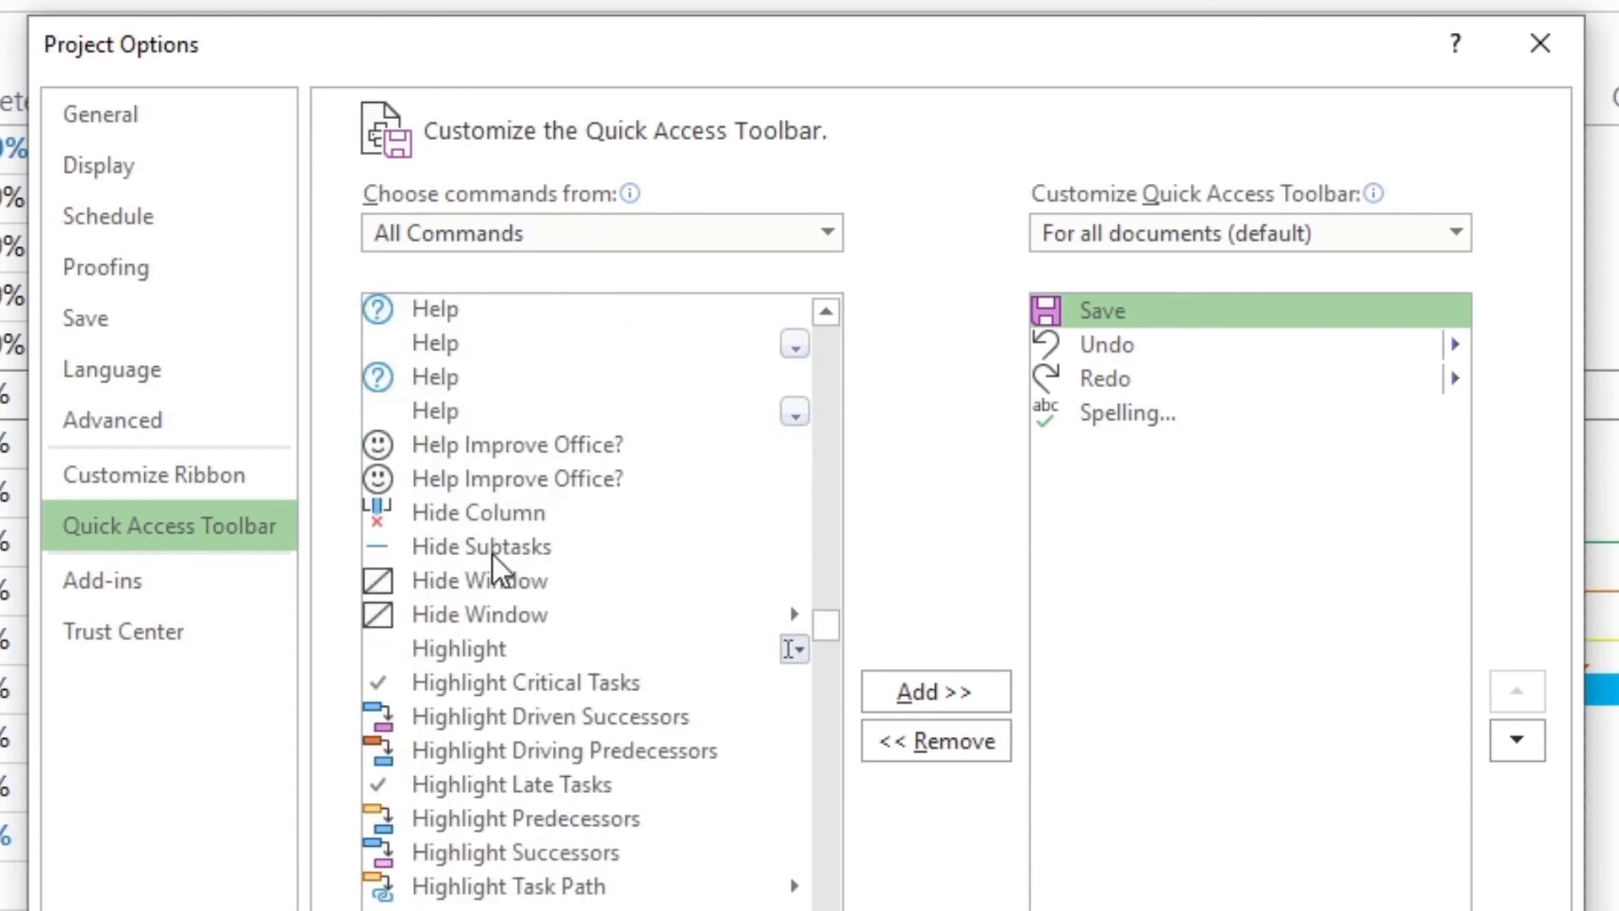
pyautogui.scroll(-3, 700, 852)
pyautogui.click(701, 850)
pyautogui.scroll(-2, 683, 845)
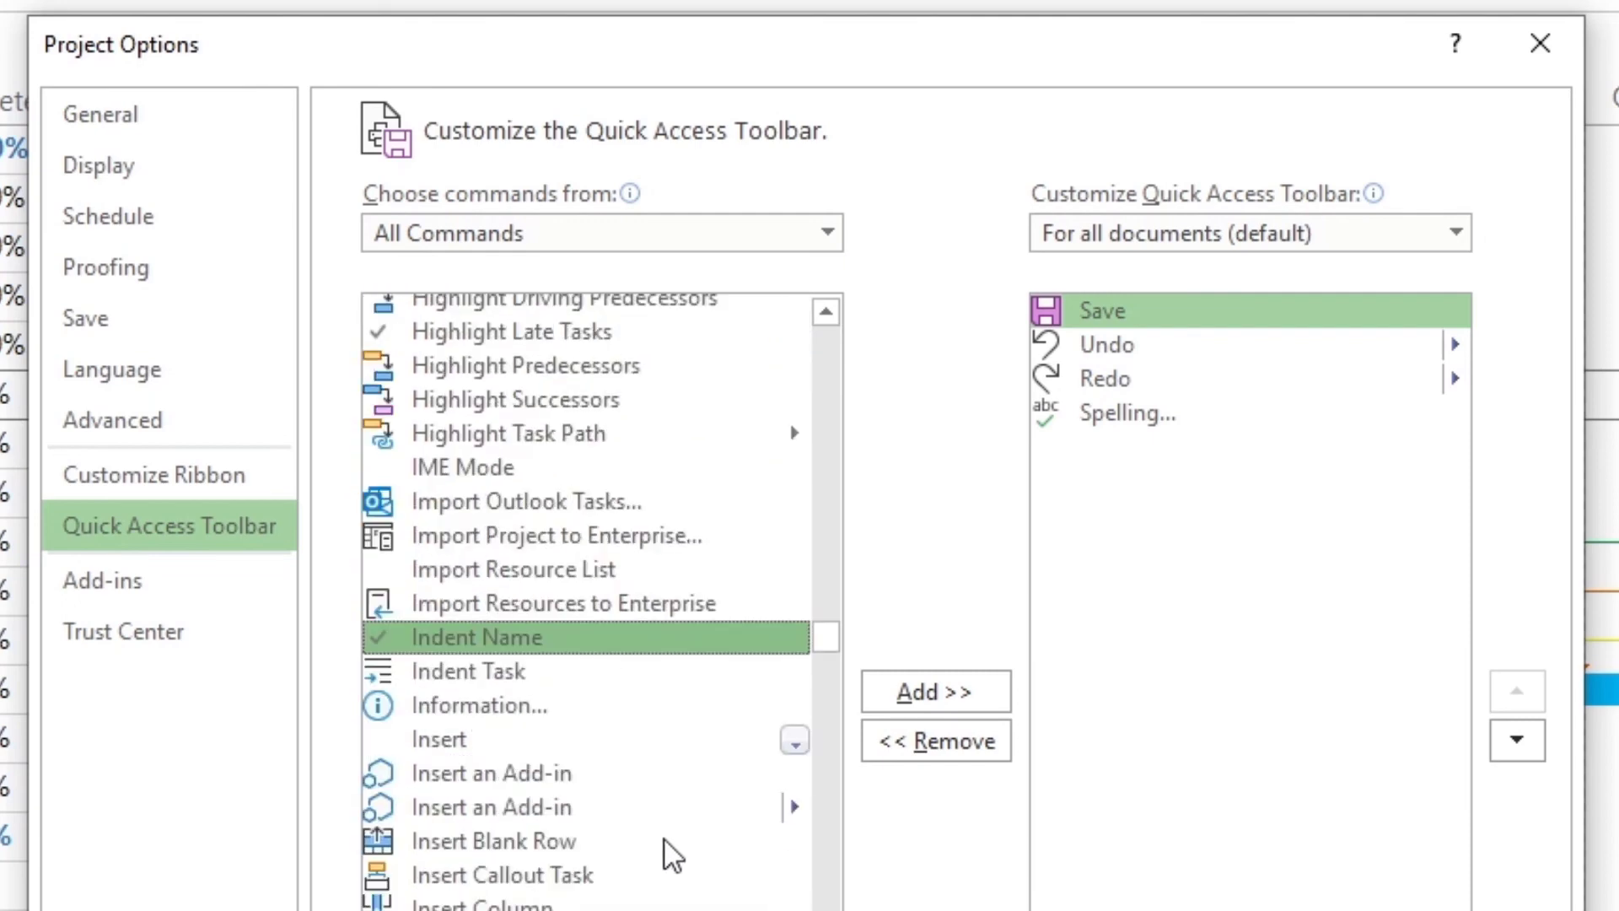
pyautogui.scroll(-1, 569, 642)
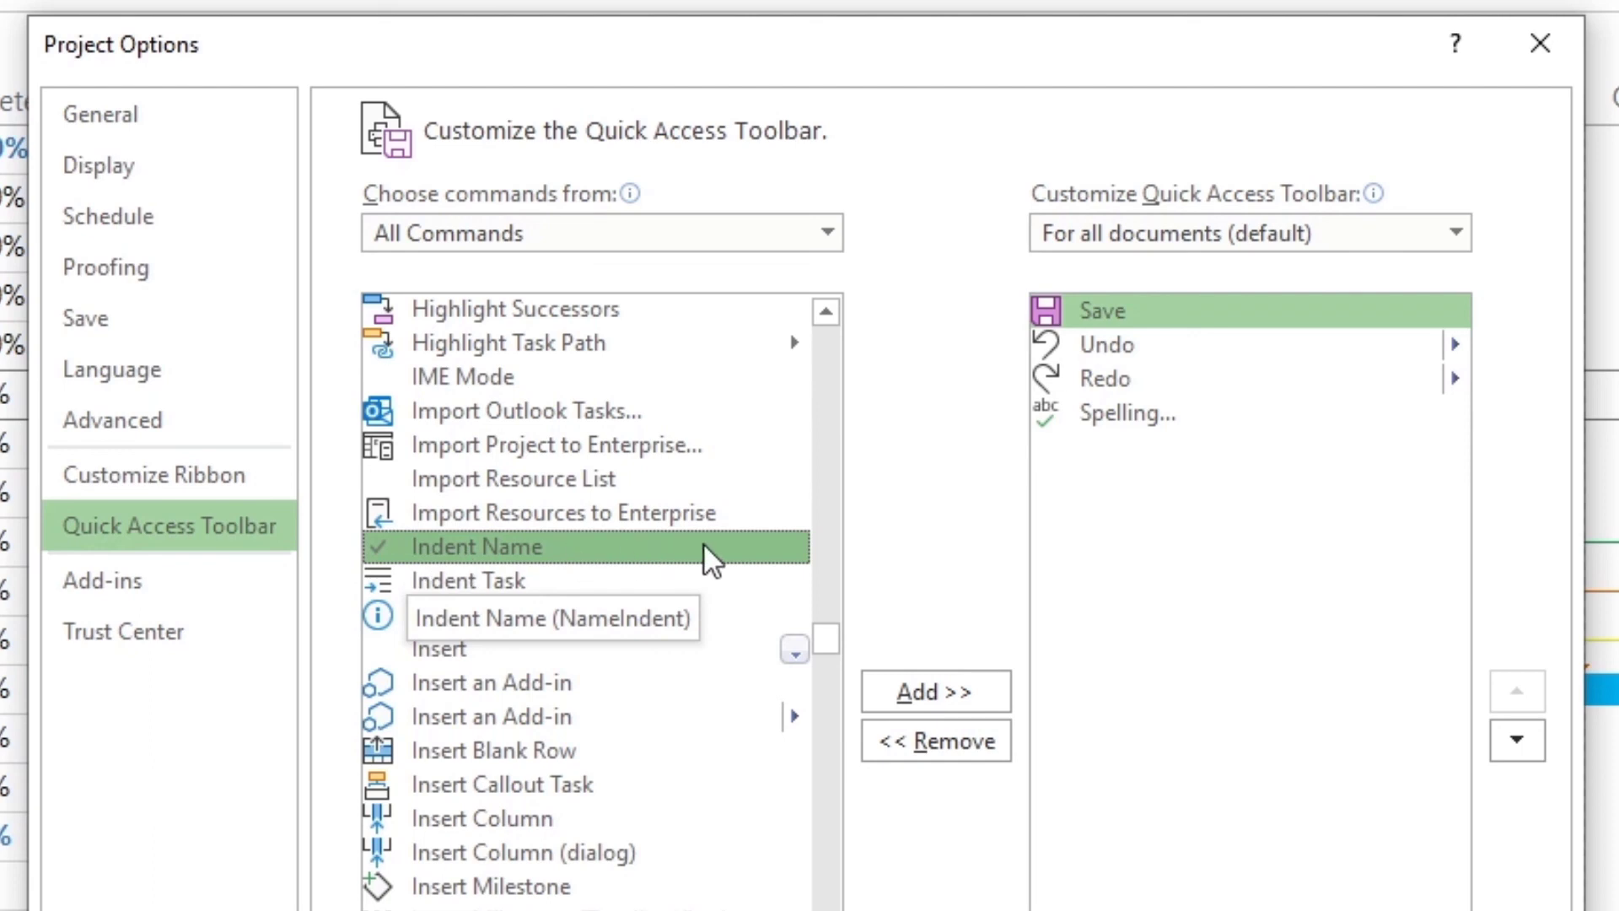
pyautogui.click(931, 693)
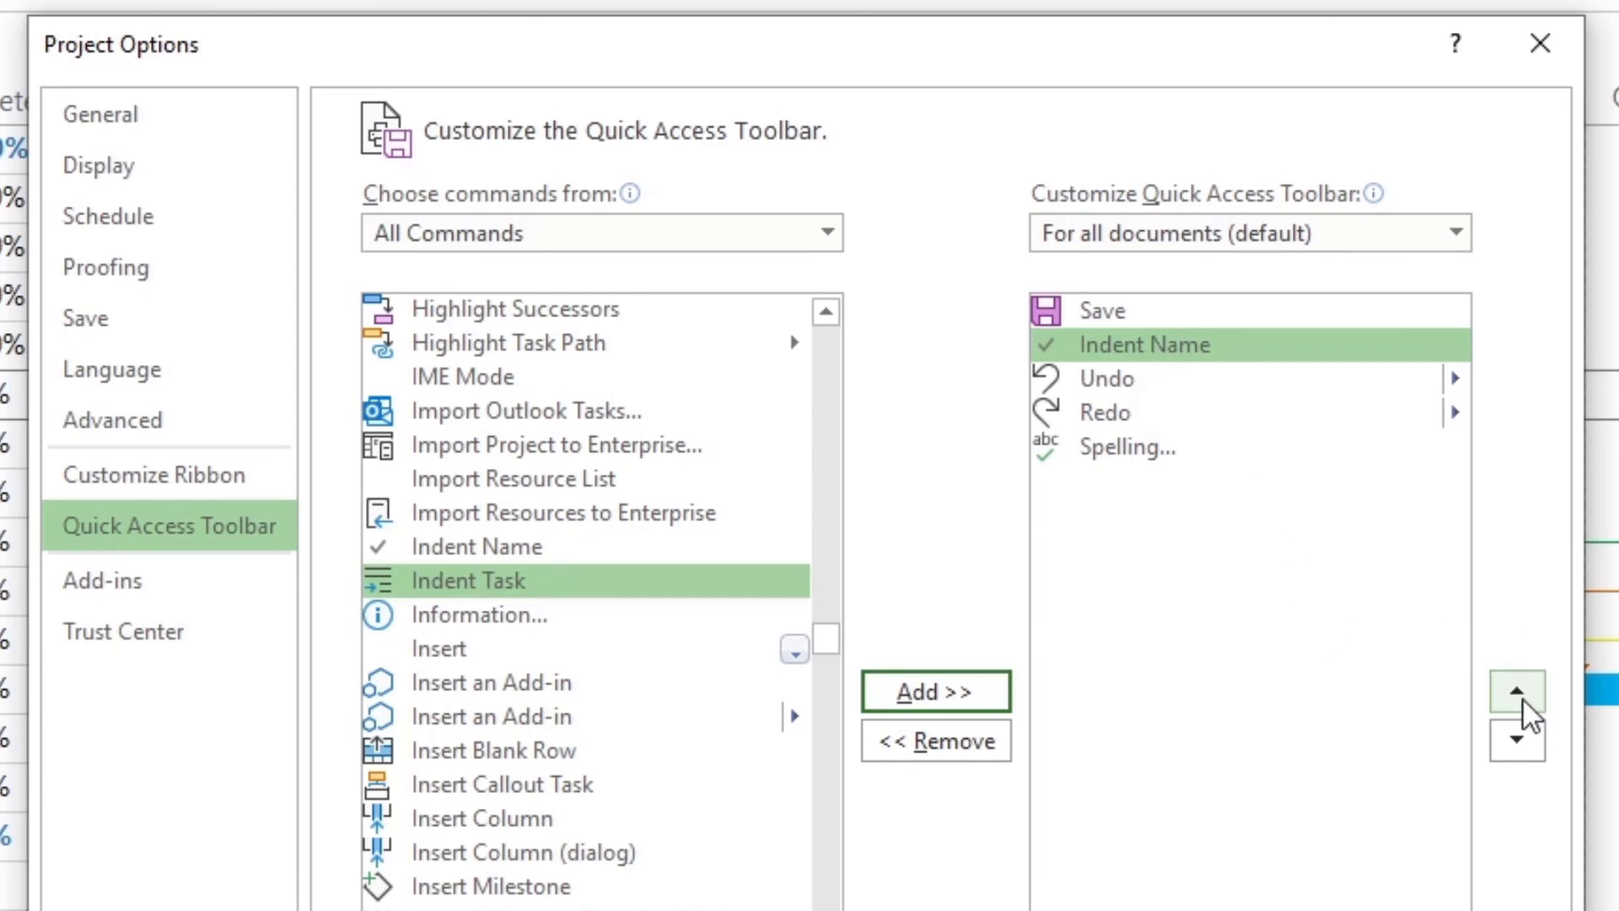
# Step: Place Indent Name after Spelling at the end of the Quick Access Toolbar and apply the customization
pyautogui.click(1512, 742)
pyautogui.click(1513, 742)
pyautogui.click(1513, 742)
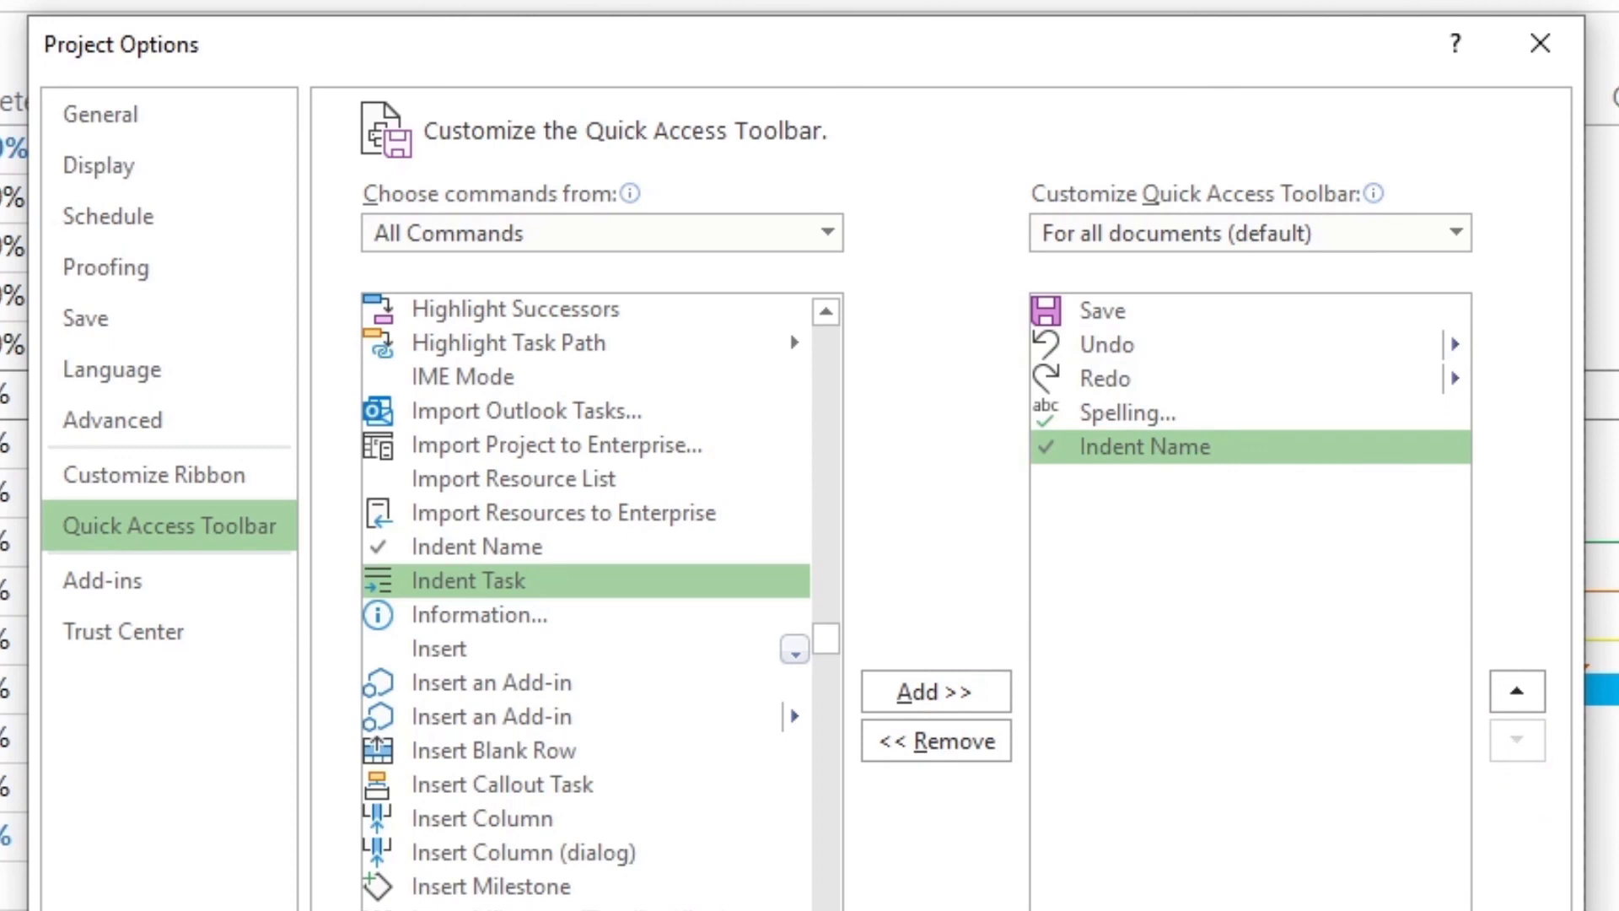
pyautogui.press('Return')
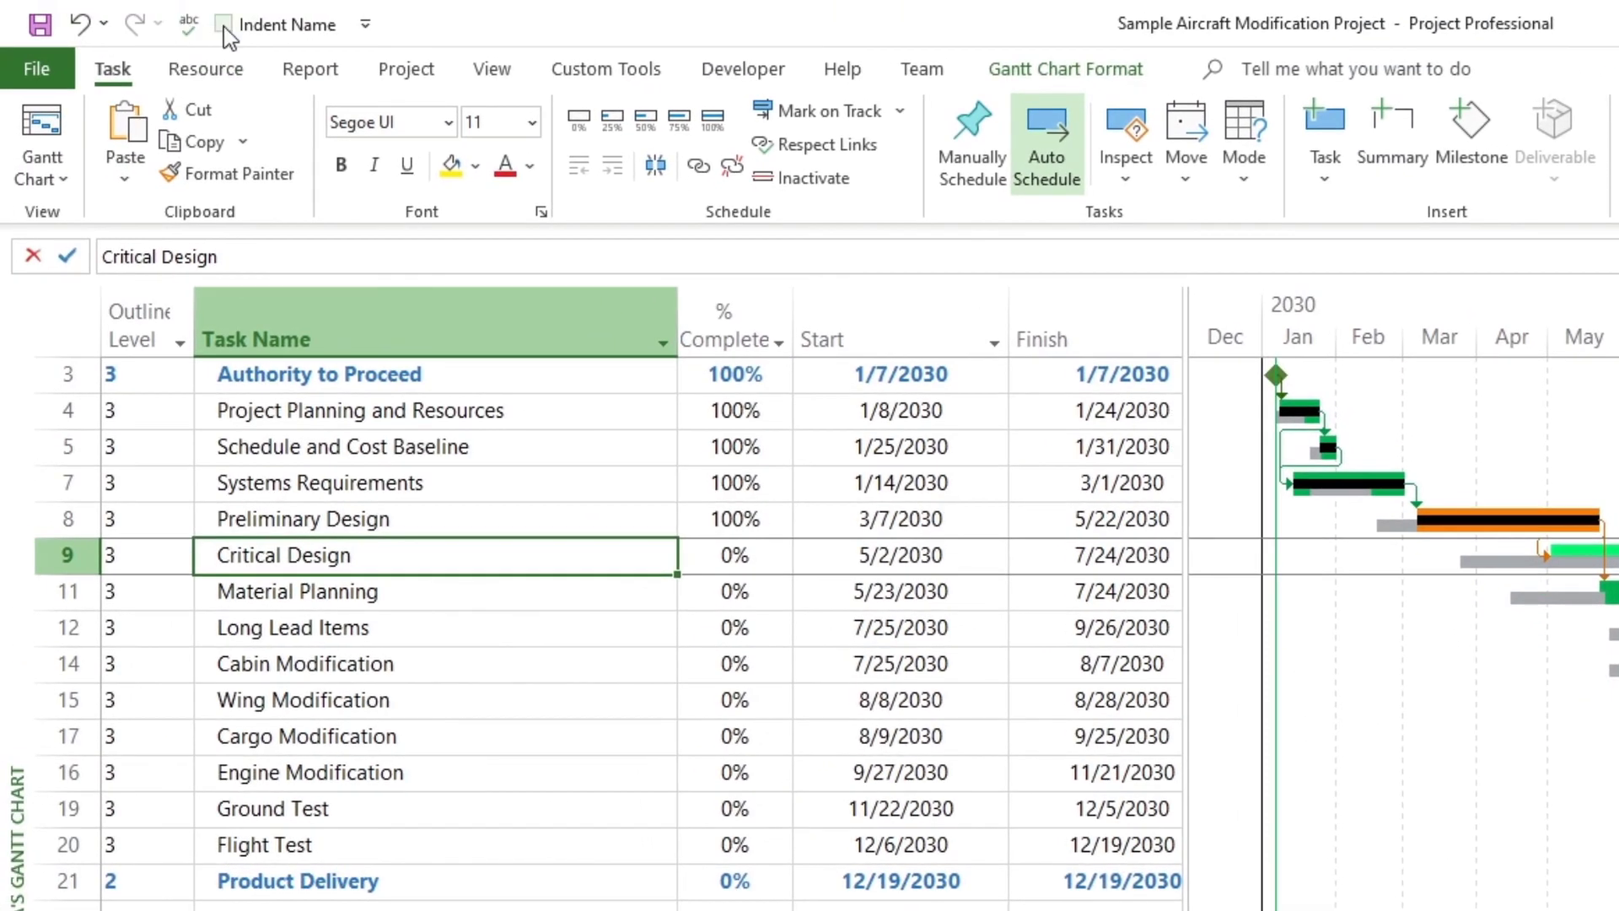
# Step: Turn name indentation back on and display the summary tasks in the Gantt chart
pyautogui.click(224, 25)
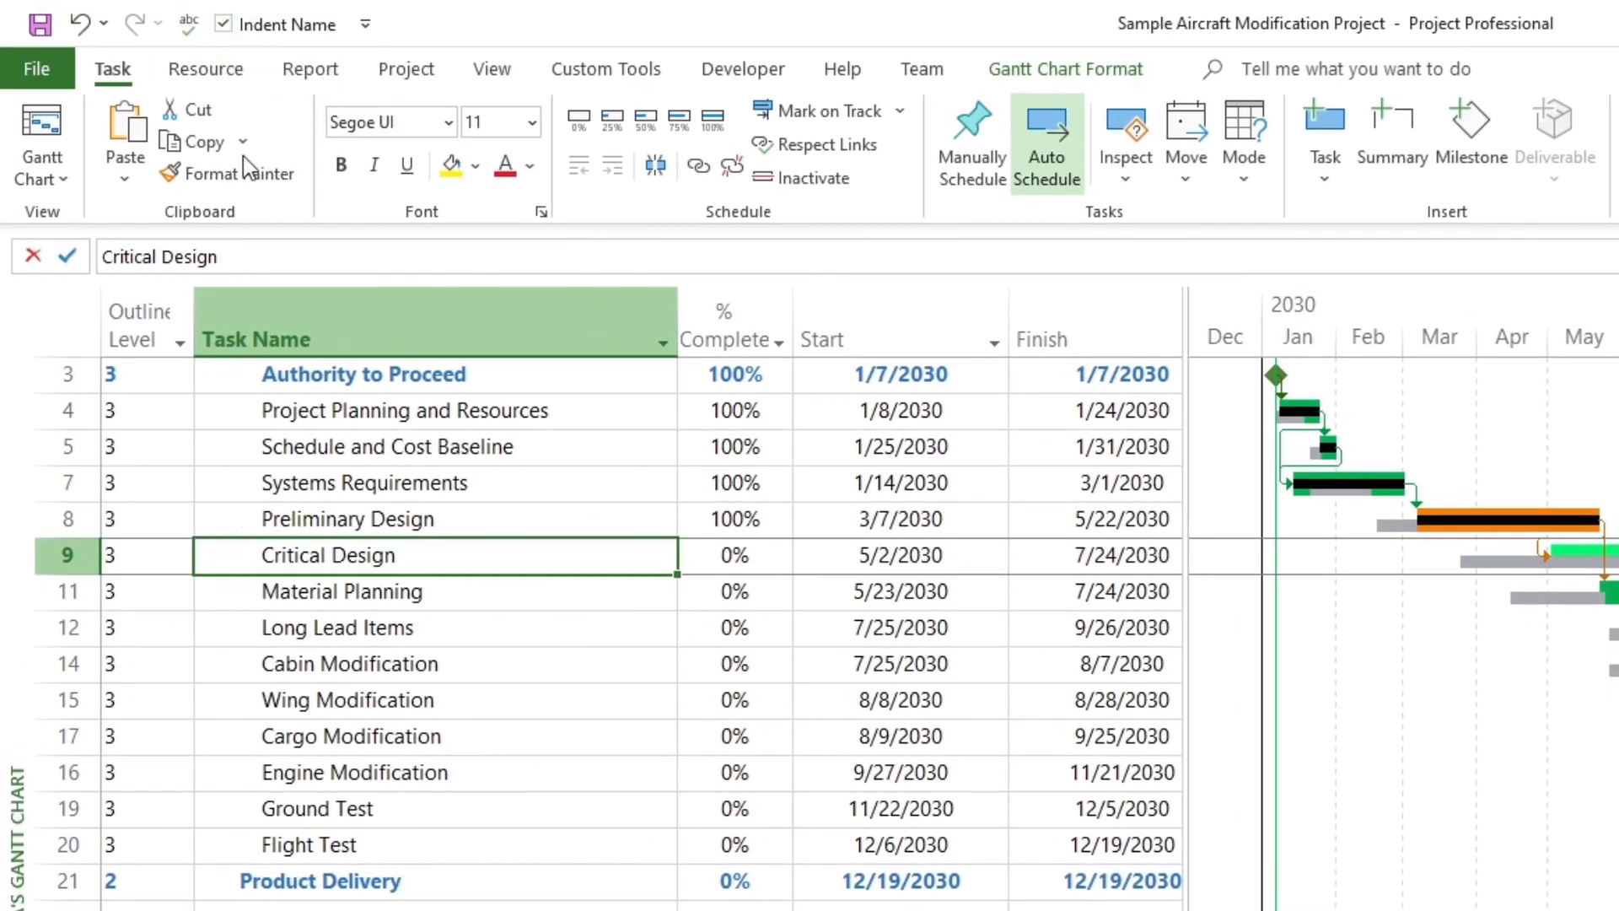
pyautogui.click(346, 461)
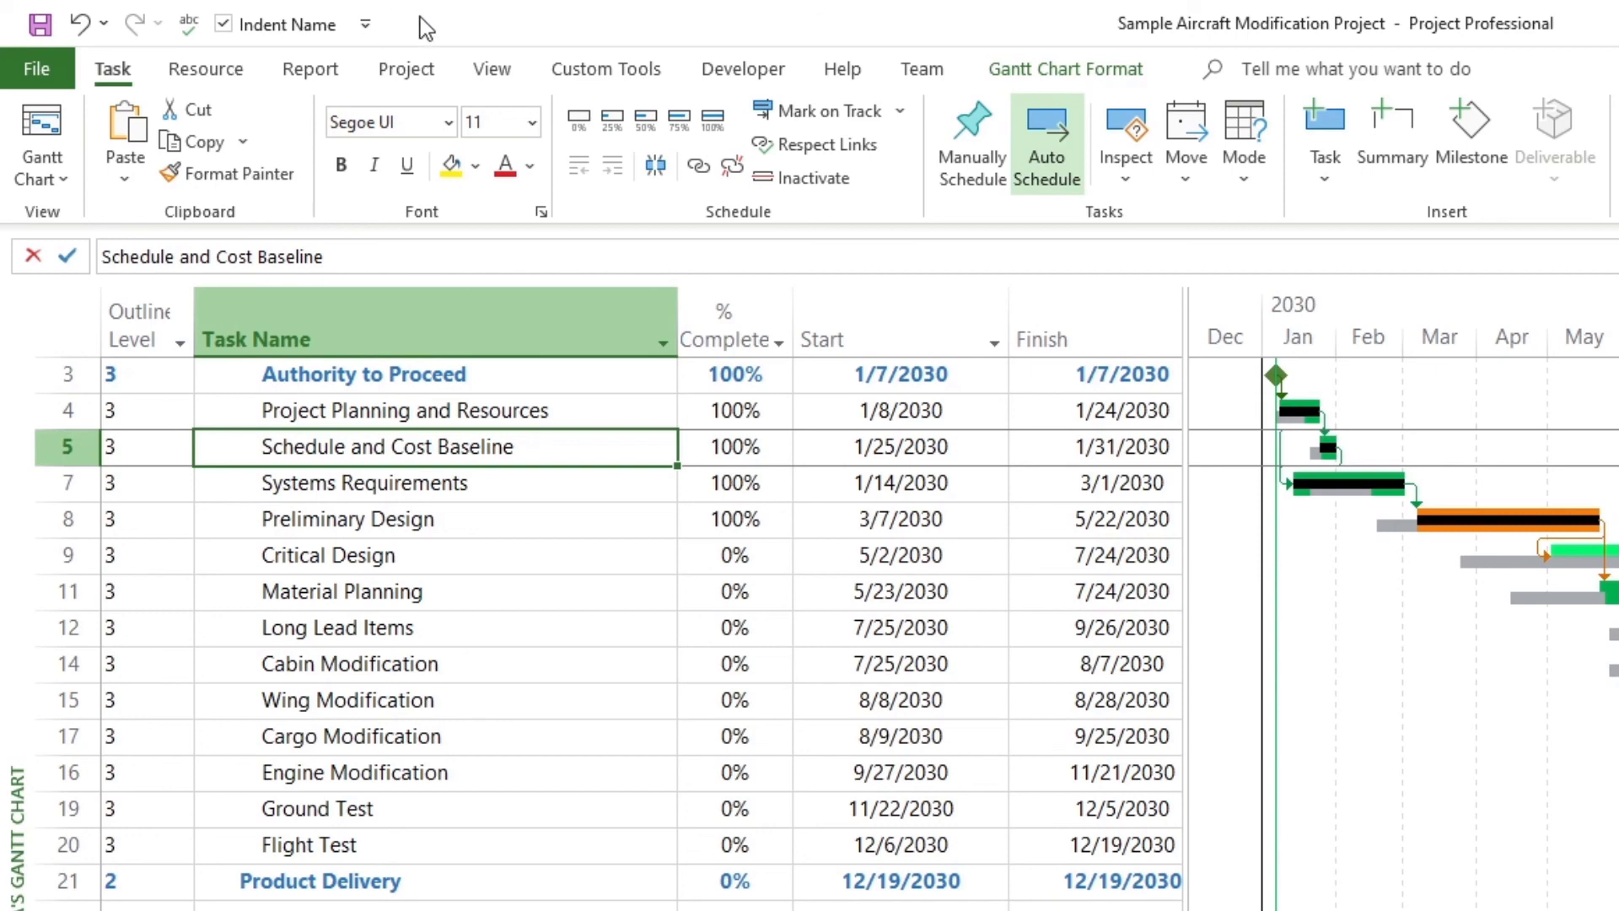
pyautogui.click(1061, 71)
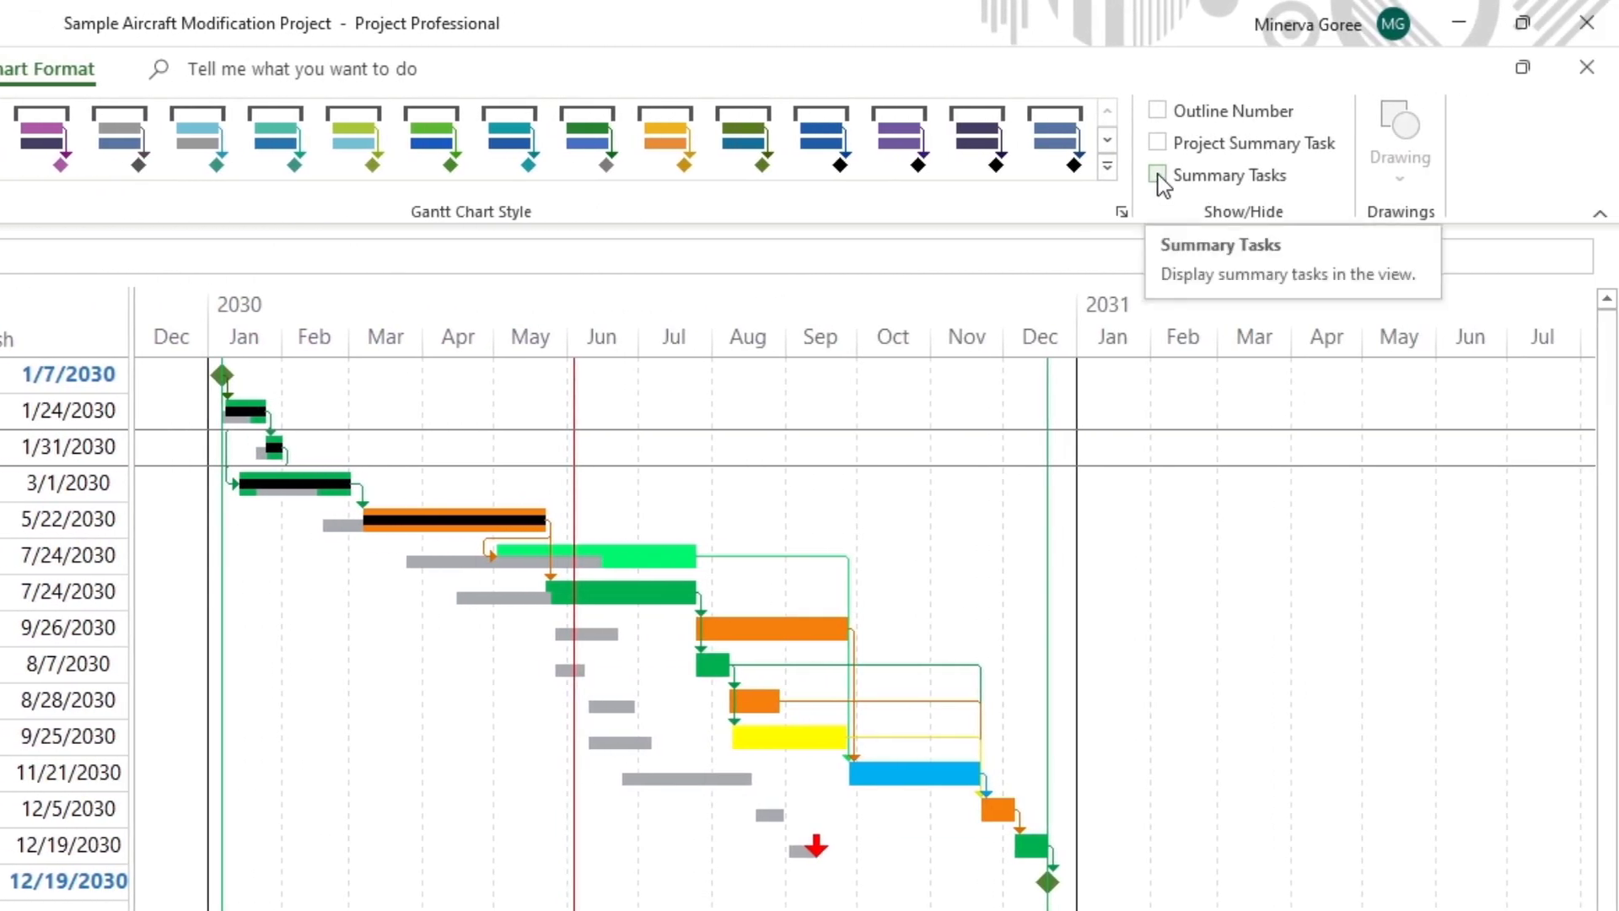
pyautogui.click(1234, 175)
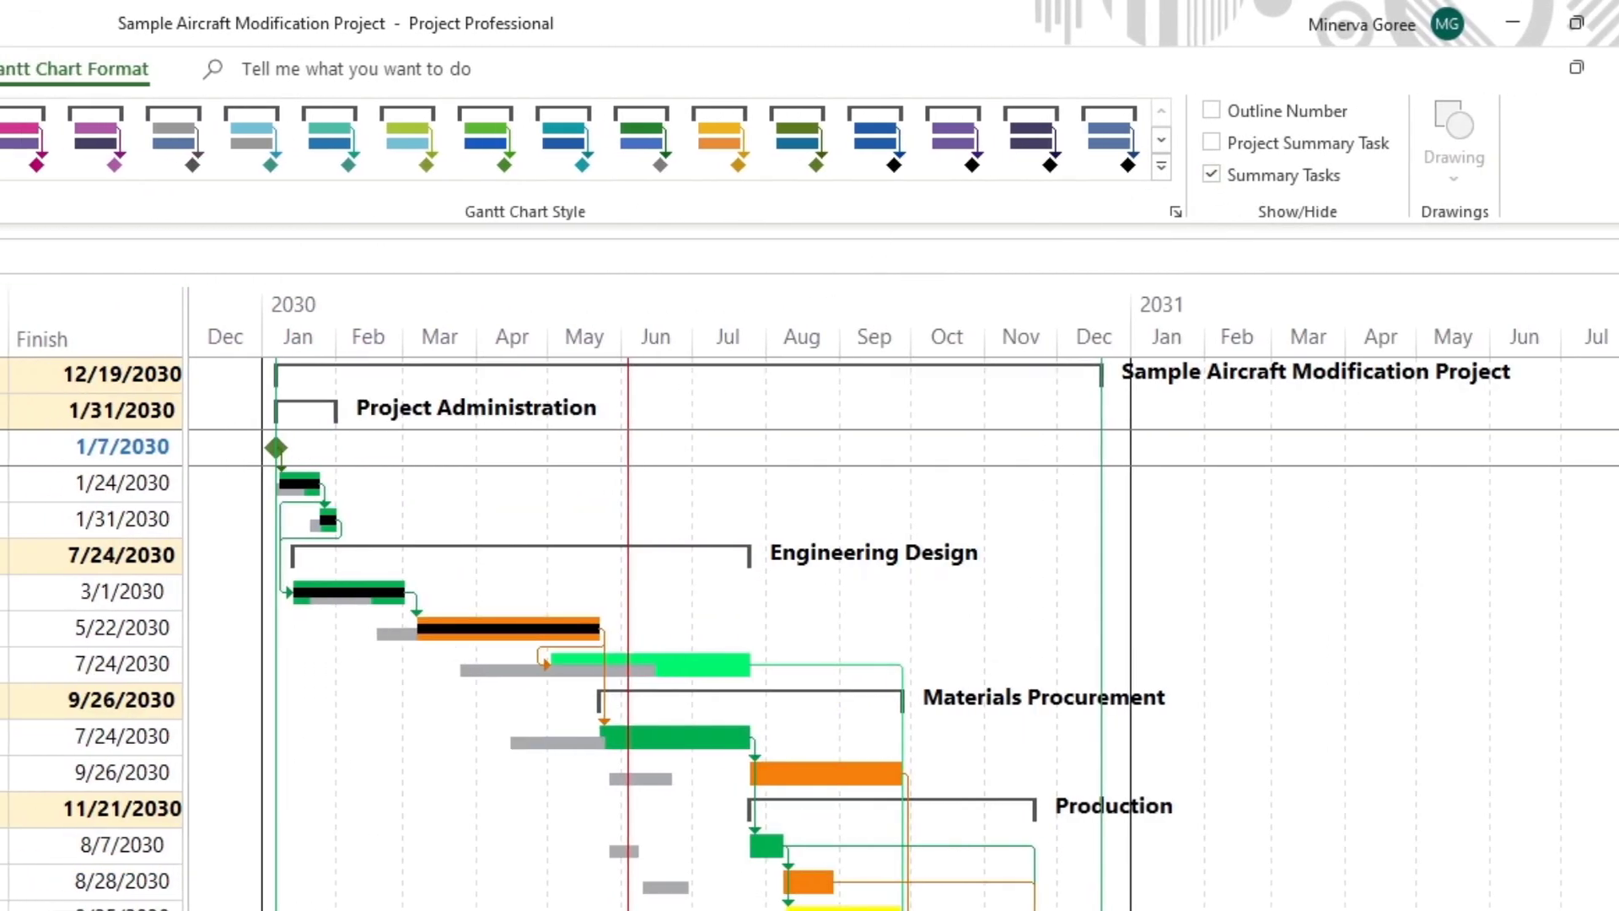
# Step: Sort the schedule with its summary tasks by ID
pyautogui.click(79, 68)
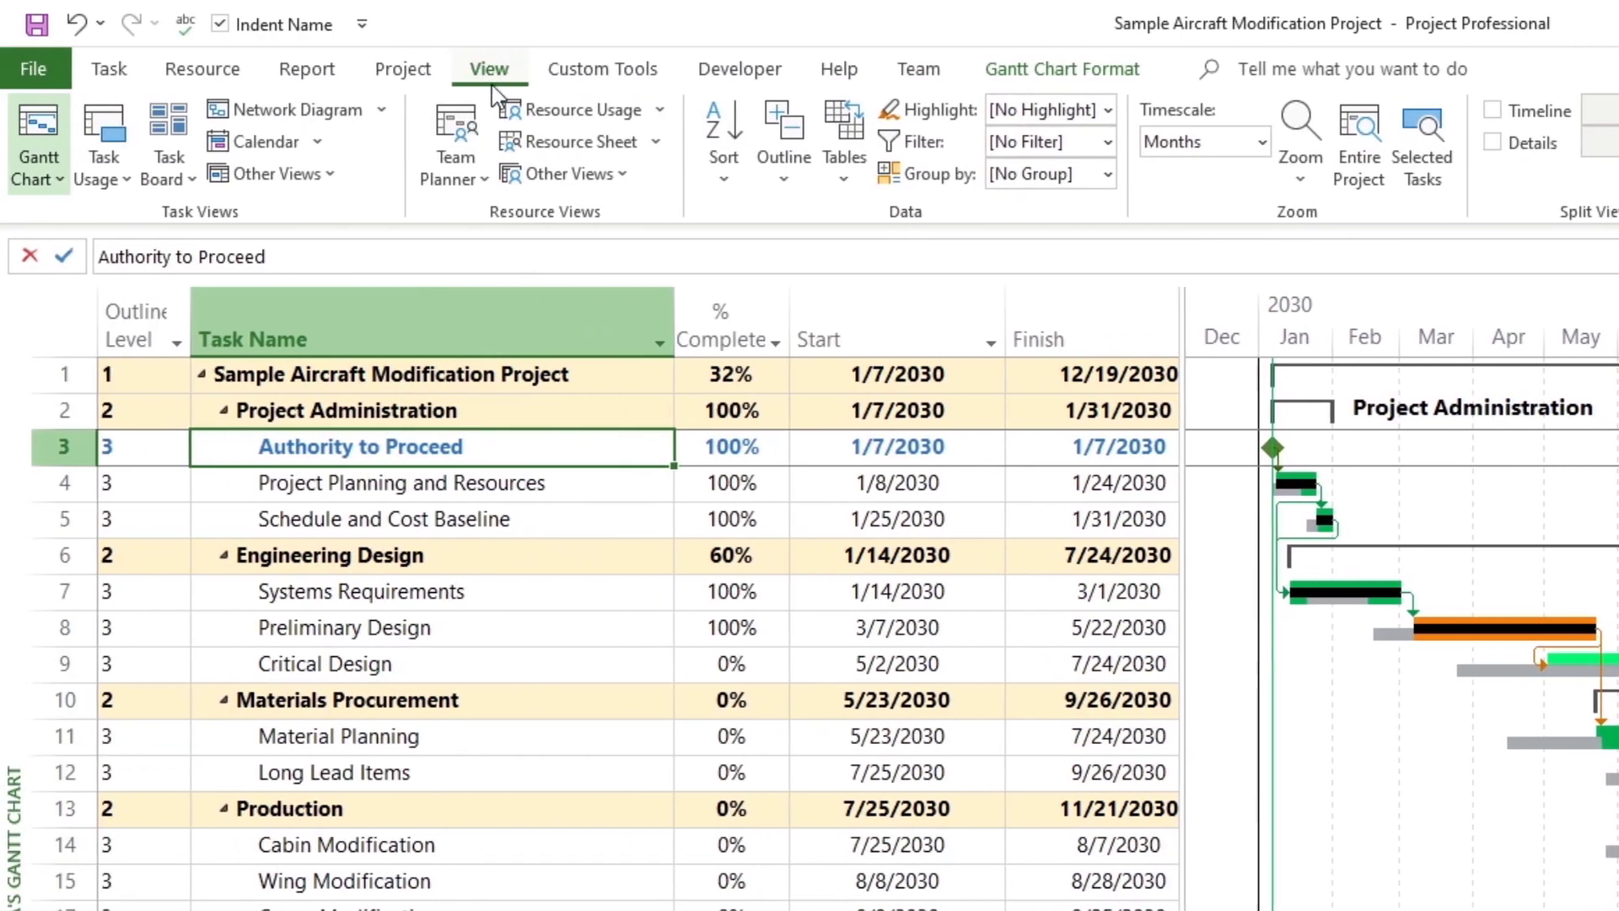
pyautogui.click(728, 180)
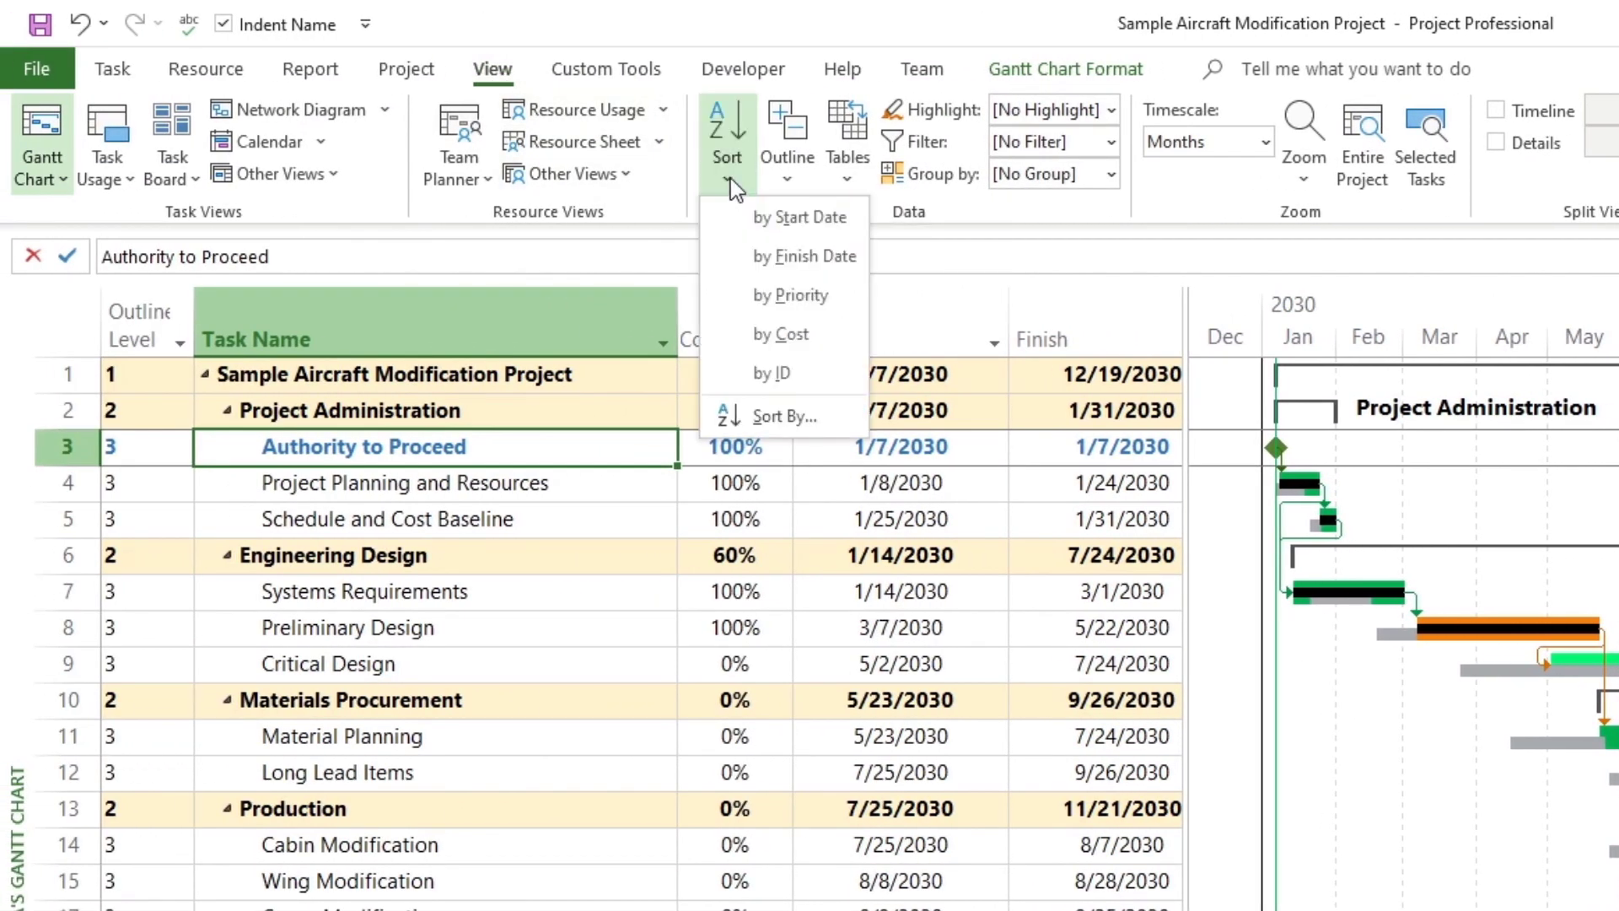
pyautogui.click(764, 375)
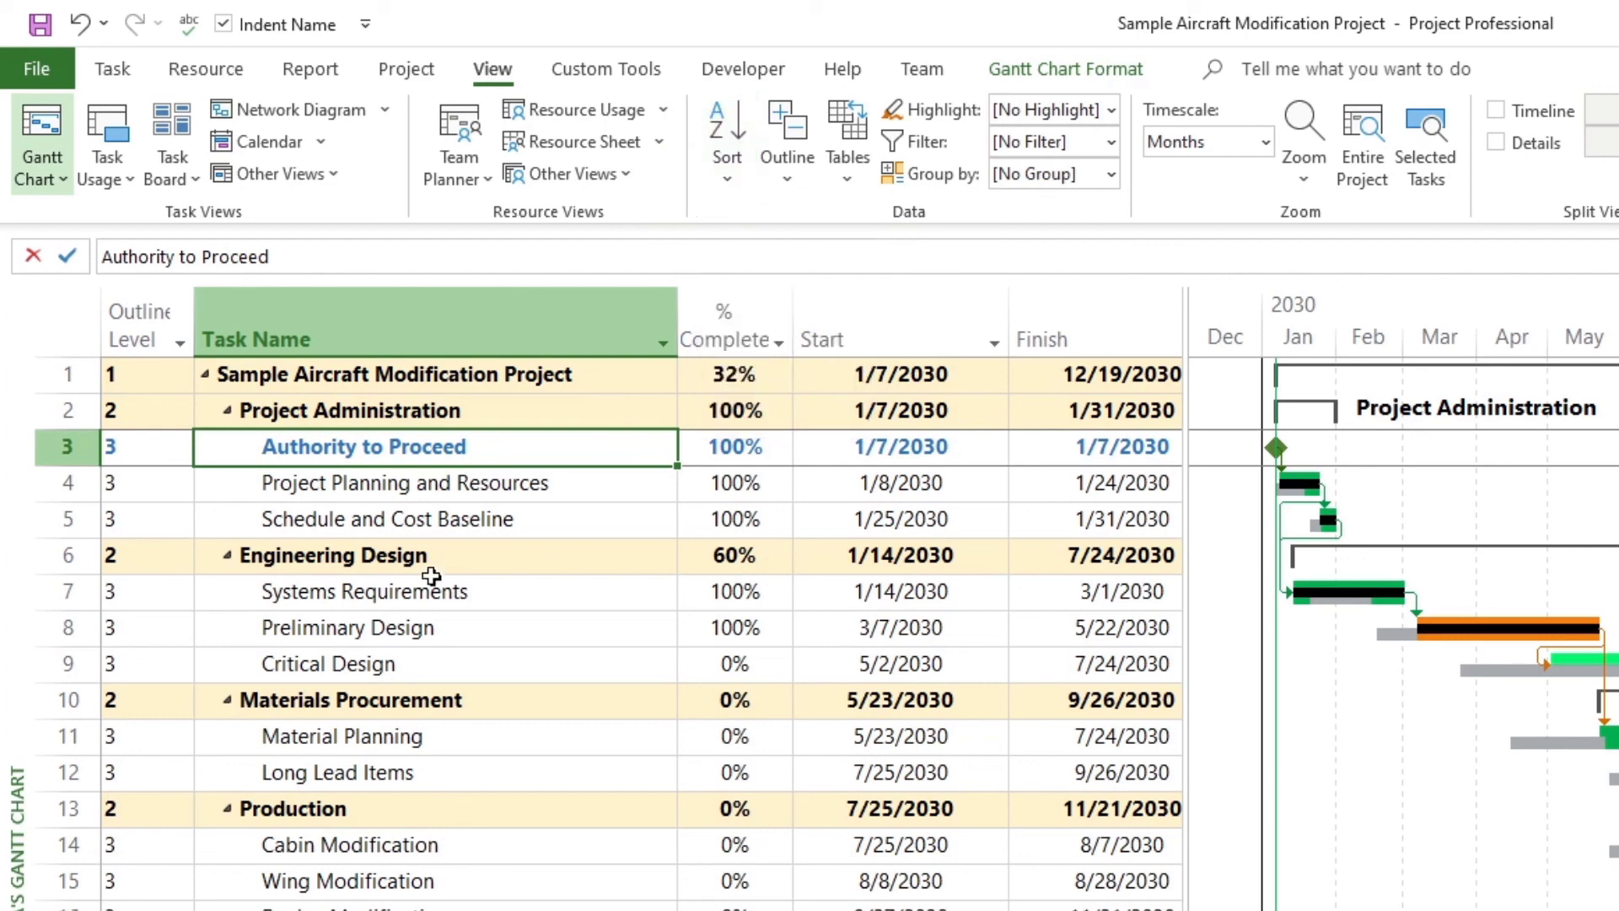